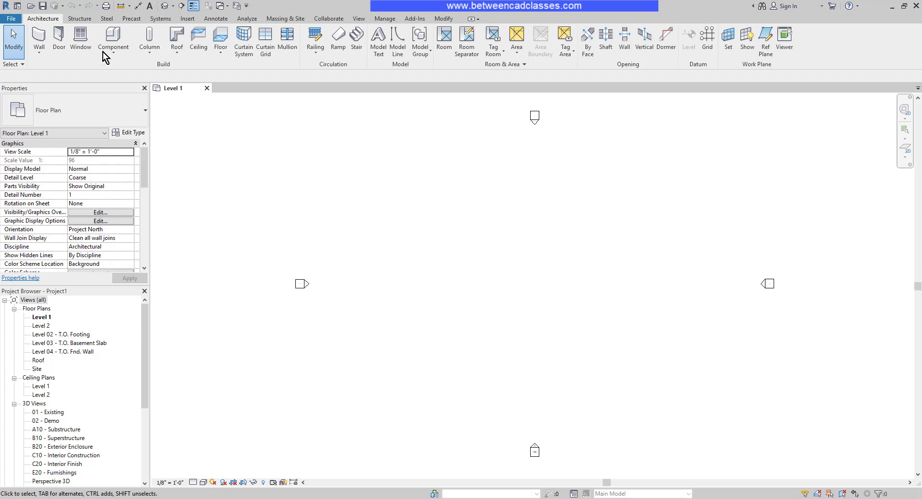
# Create a new family from the English-Imperial Generic Model.rft template
pyautogui.click(16, 20)
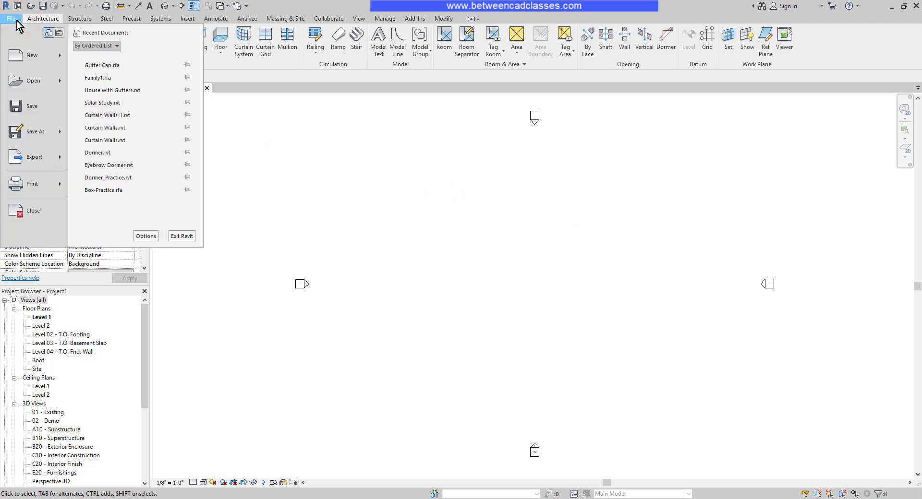
pyautogui.moveTo(29, 62)
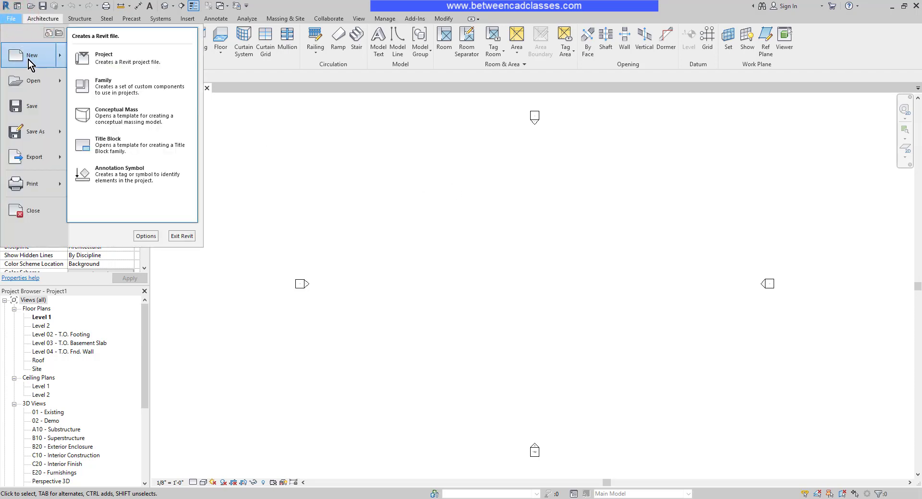
pyautogui.click(126, 85)
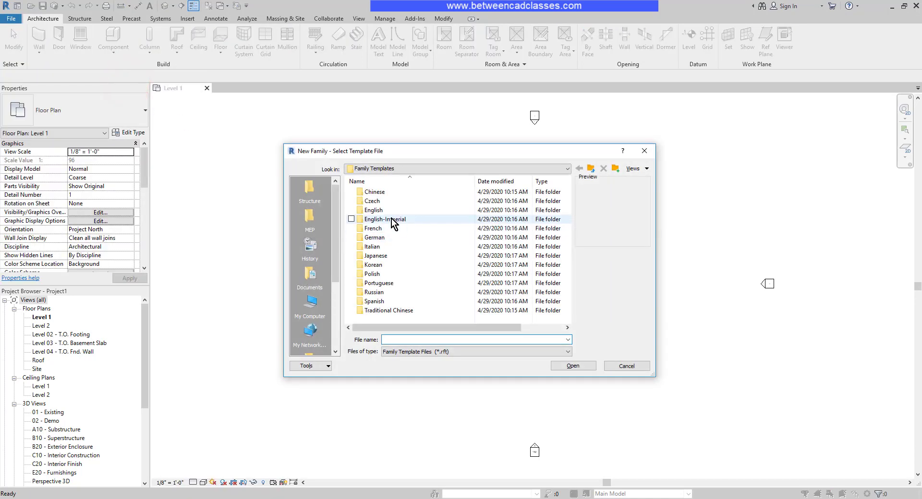
pyautogui.doubleClick(395, 219)
pyautogui.scroll(-8, 443, 243)
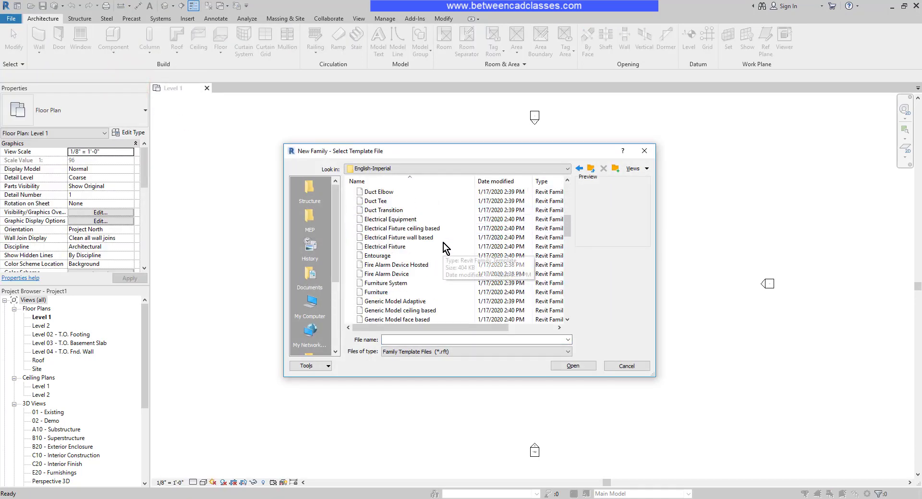
pyautogui.click(394, 239)
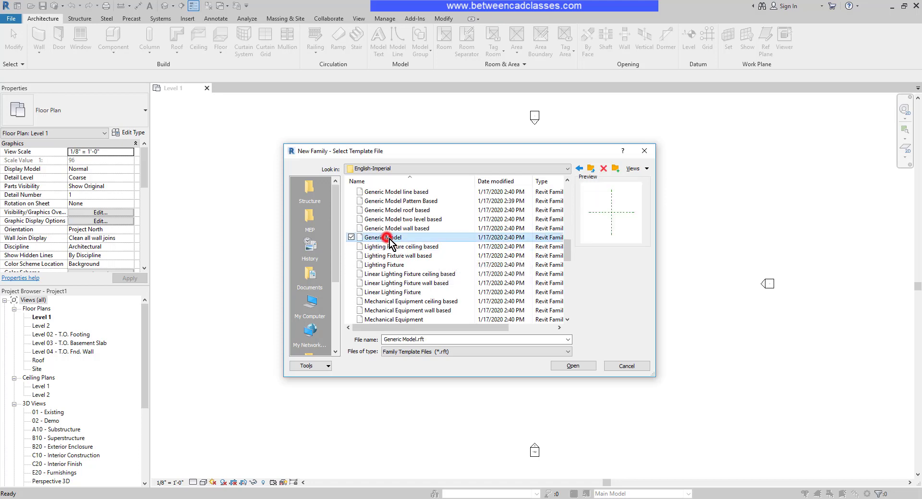
pyautogui.click(573, 365)
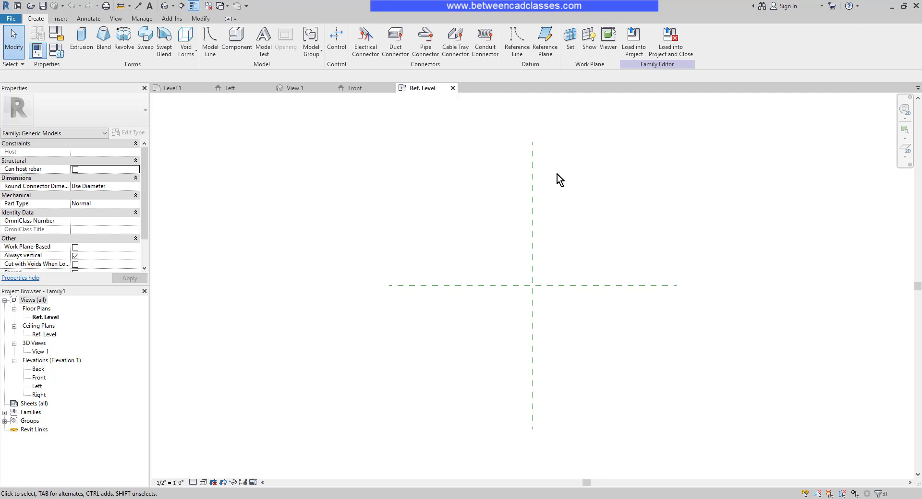
# Pick-line reference planes at 2' offset on both sides of the vertical and horizontal centre planes
pyautogui.click(550, 52)
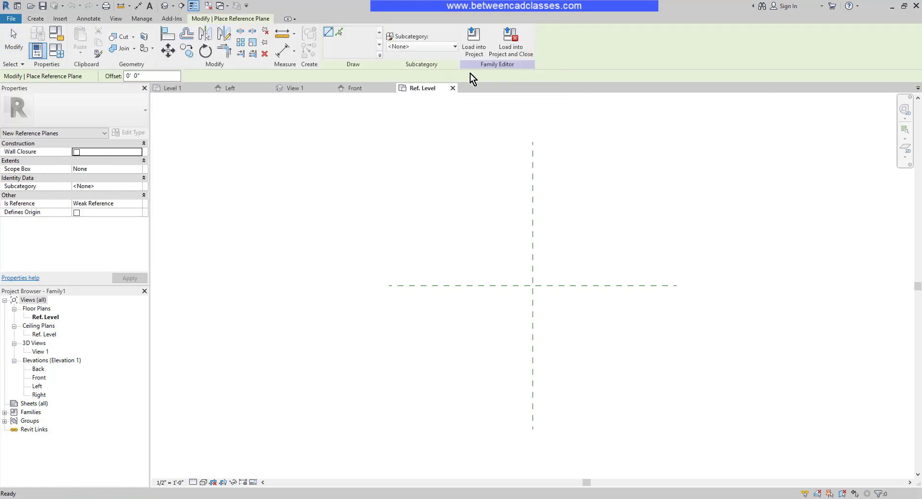
pyautogui.click(339, 34)
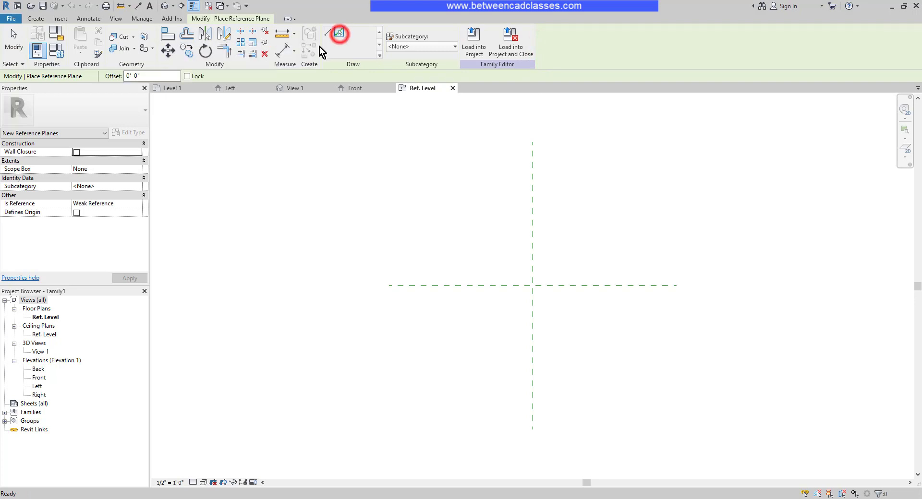
pyautogui.click(150, 76)
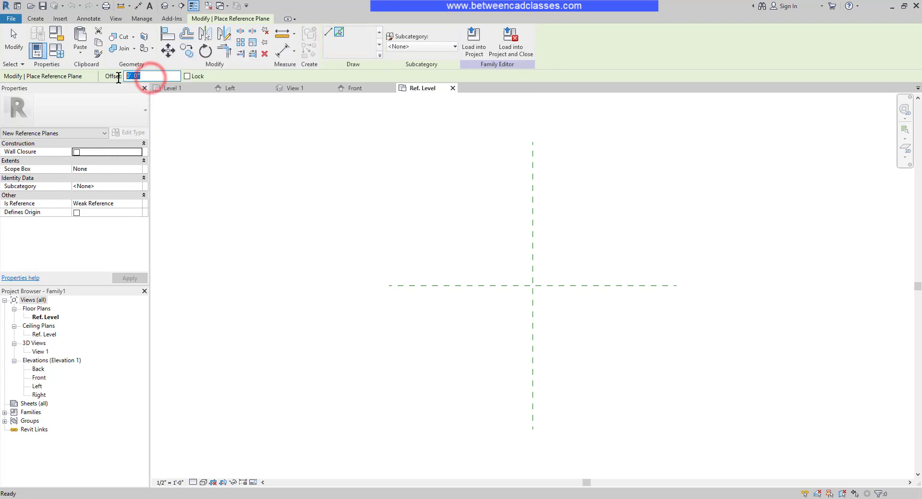
pyautogui.write('2')
pyautogui.press('Return')
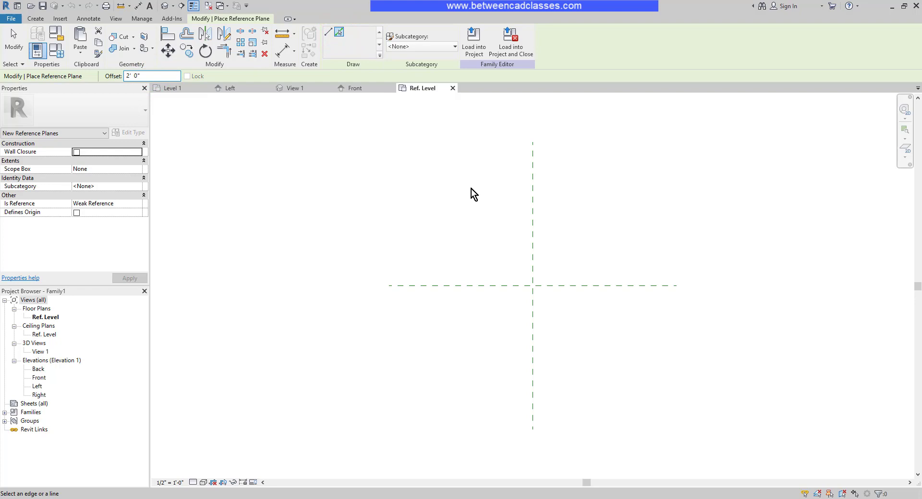
pyautogui.click(530, 210)
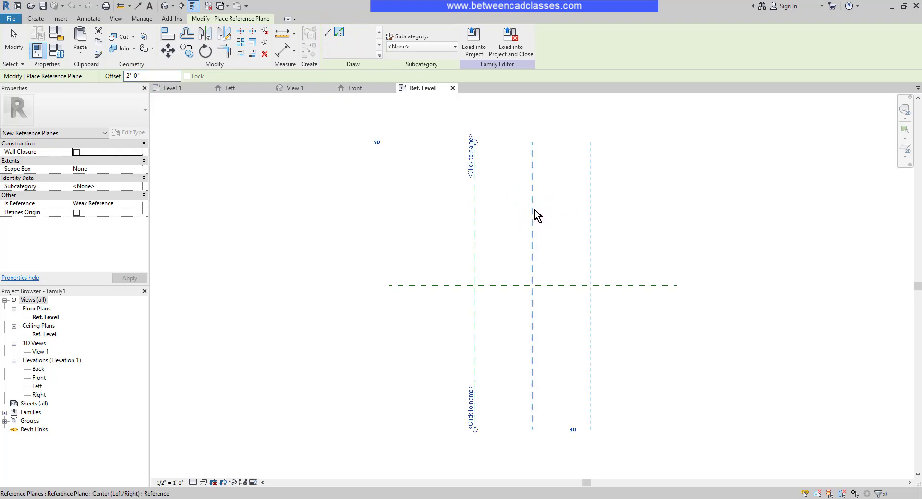
pyautogui.click(535, 212)
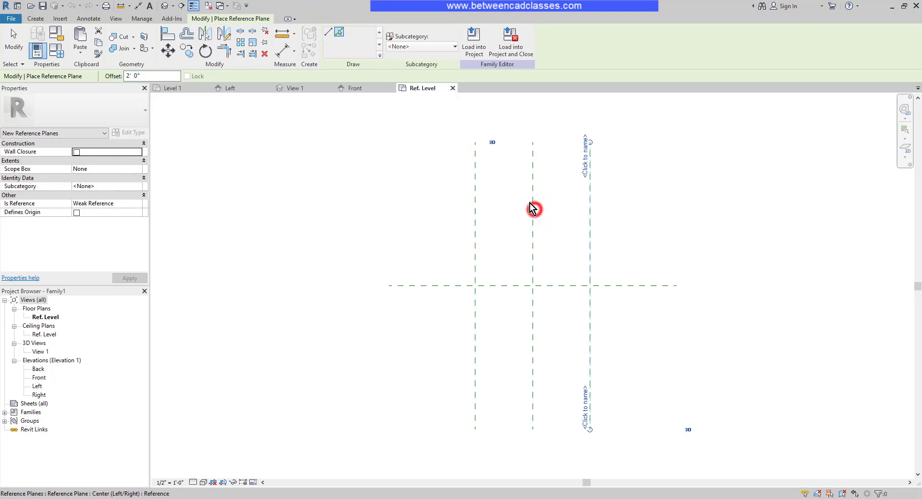
pyautogui.click(503, 286)
pyautogui.click(505, 290)
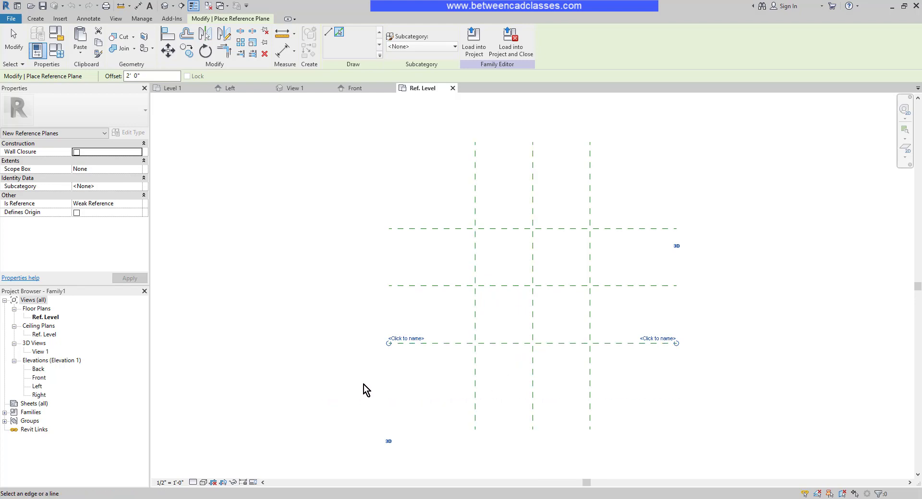
# In the Front elevation, pick a reference plane at 2' offset above Ref. Level
pyautogui.doubleClick(40, 379)
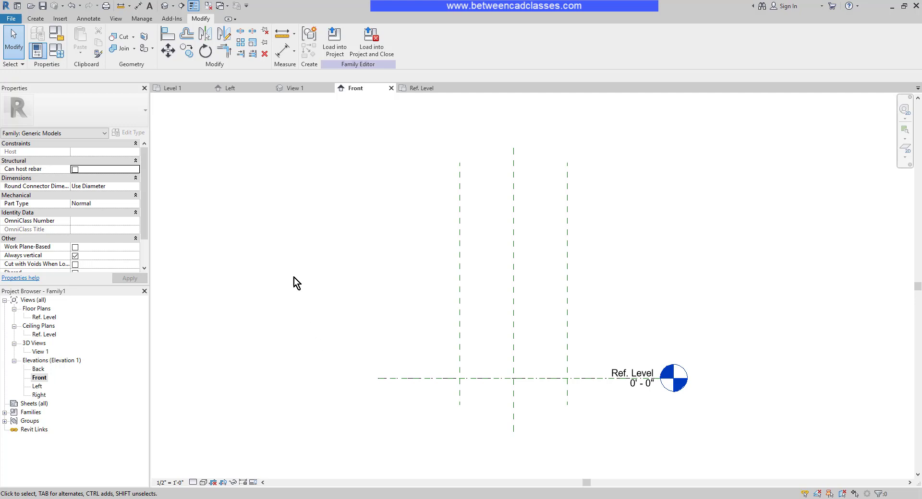
pyautogui.click(36, 19)
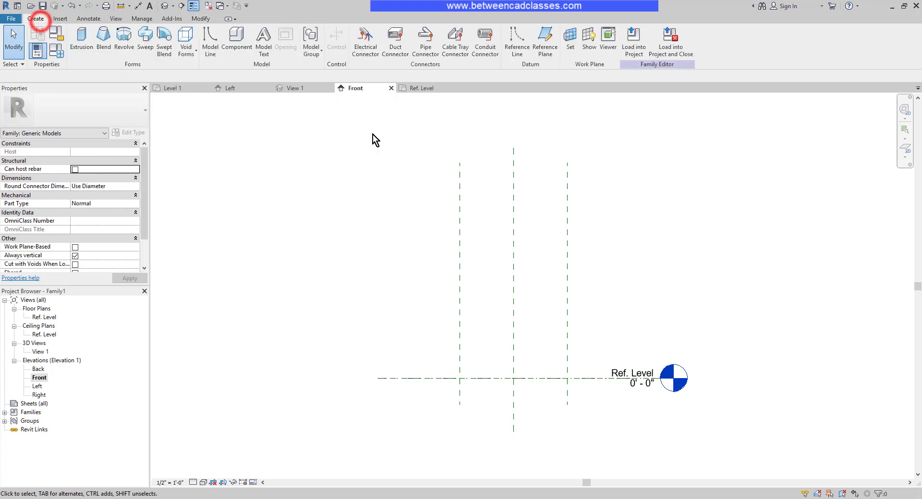
pyautogui.click(545, 52)
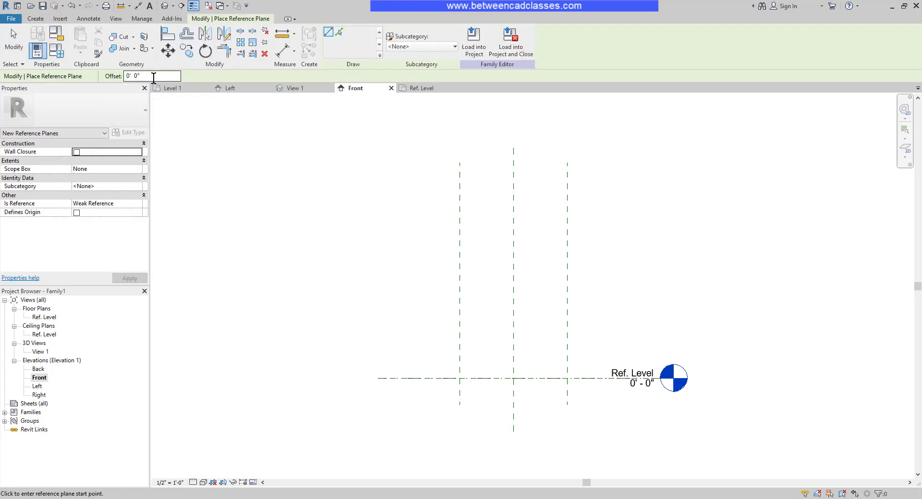
pyautogui.click(152, 76)
pyautogui.write('2')
pyautogui.click(339, 33)
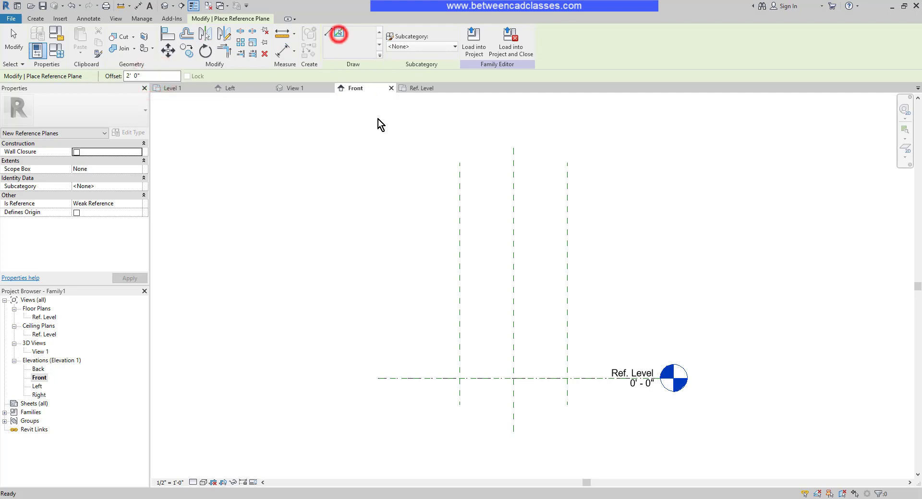
pyautogui.click(412, 378)
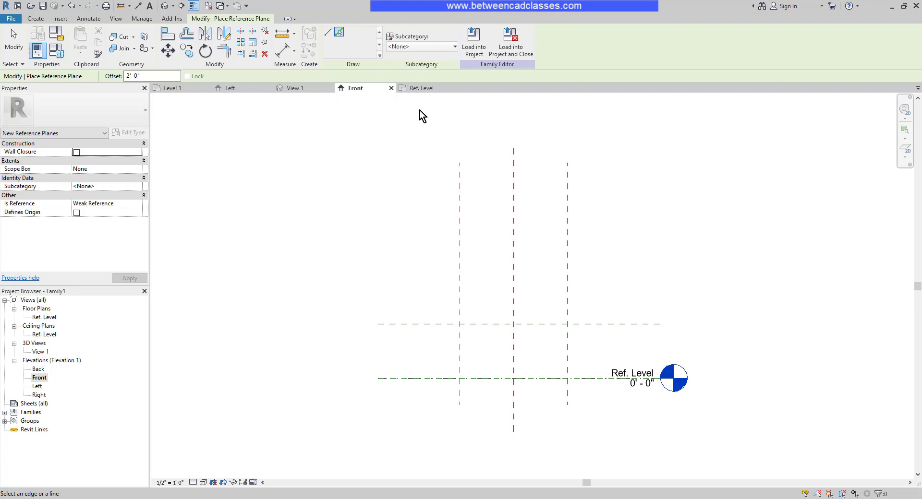
# In Ref. Level, sketch extrusion lines locked onto the four outer reference planes
pyautogui.click(422, 88)
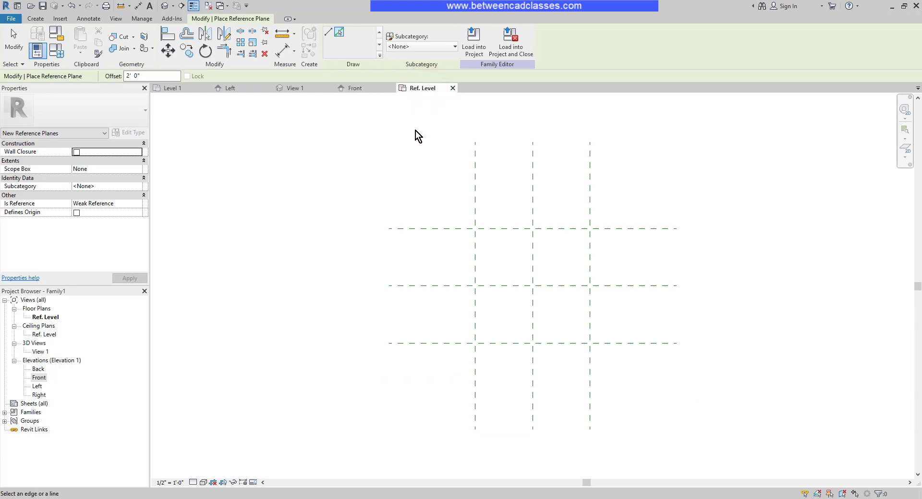
pyautogui.click(36, 19)
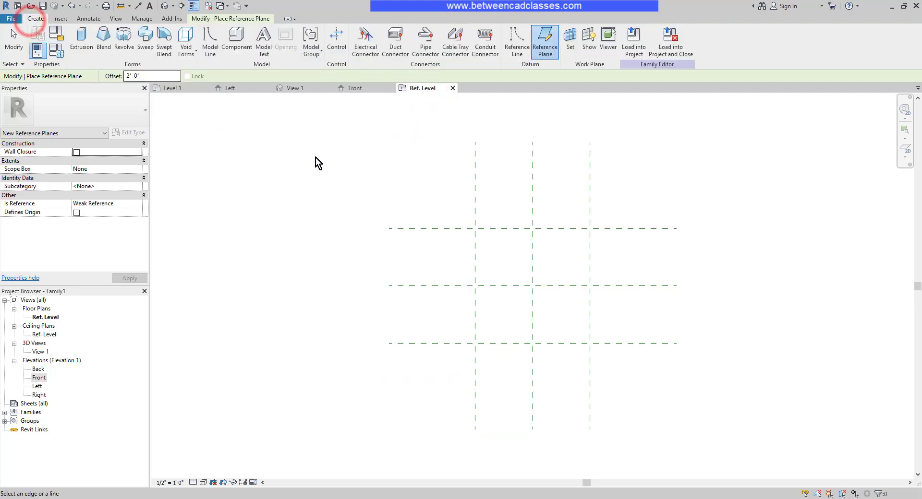
pyautogui.click(80, 47)
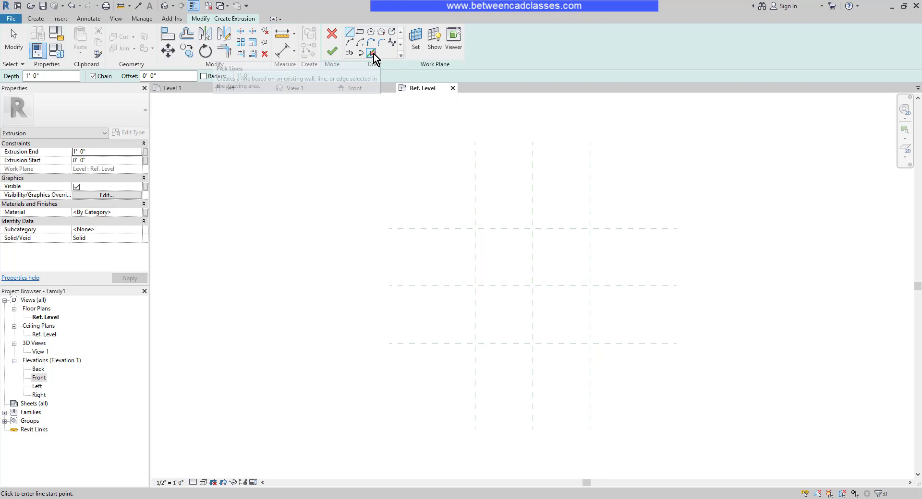
pyautogui.click(373, 53)
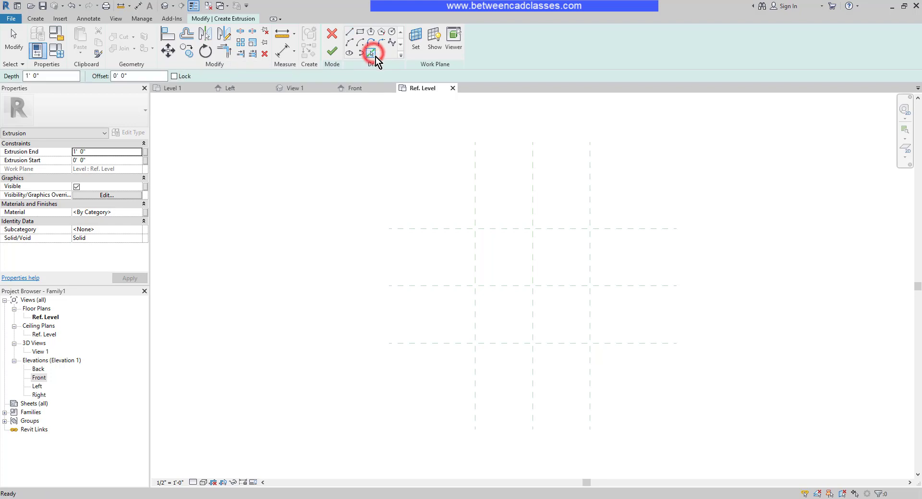
pyautogui.click(178, 78)
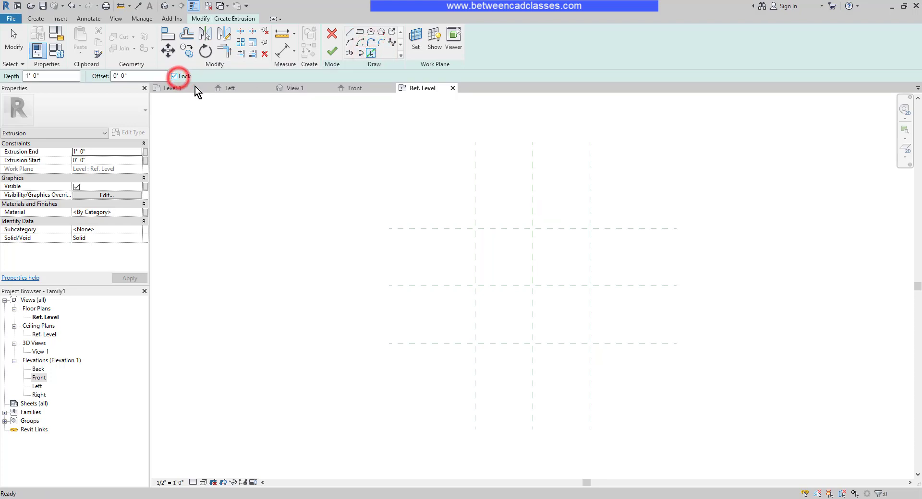
pyautogui.click(433, 229)
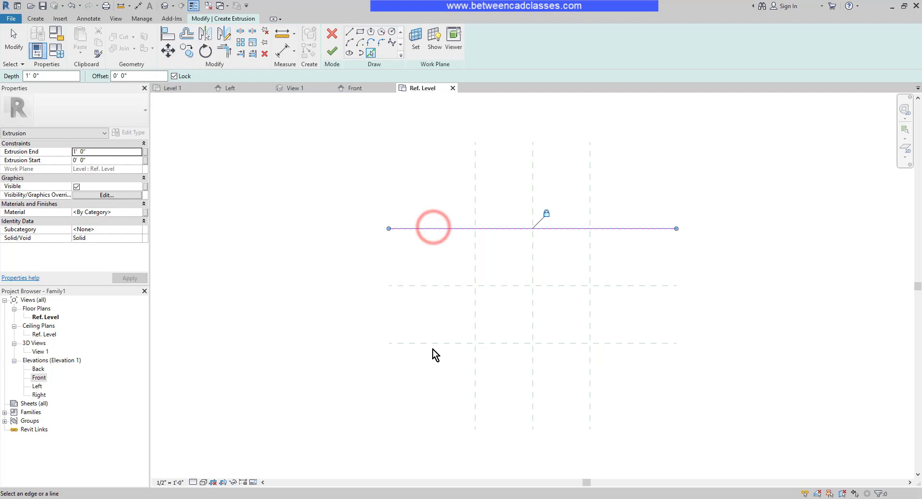
pyautogui.click(434, 344)
pyautogui.click(474, 377)
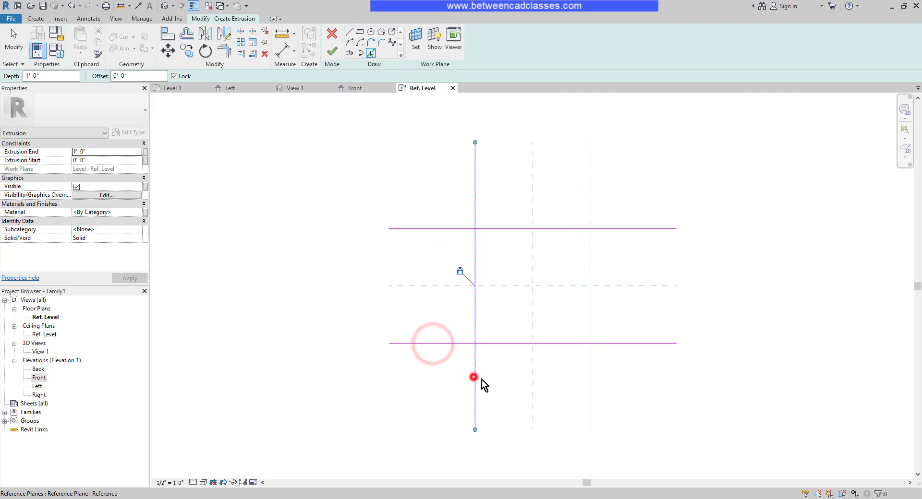
pyautogui.click(591, 384)
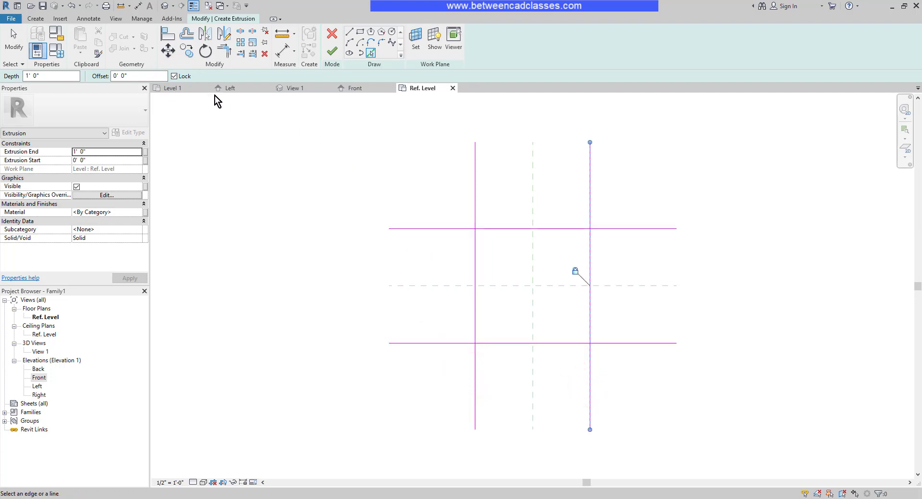
# Trim the sketch lines into a closed square and finish the 1' extrusion
pyautogui.click(224, 50)
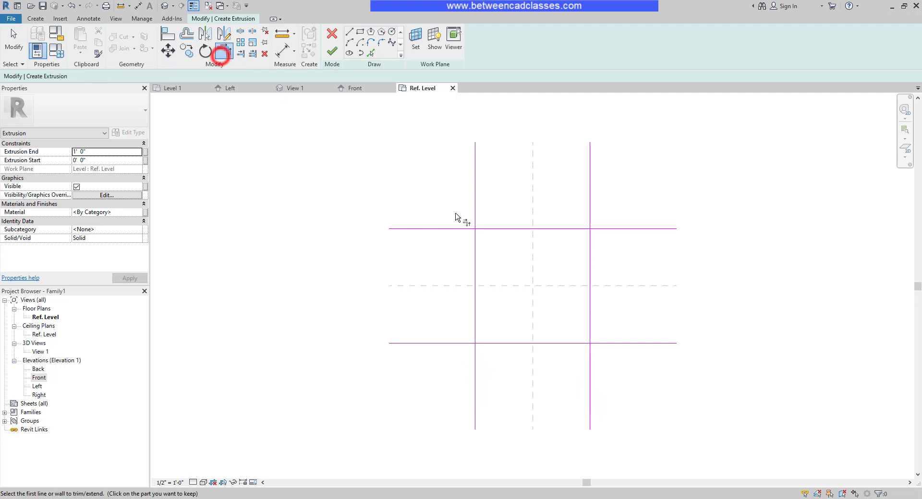
pyautogui.click(489, 228)
pyautogui.click(476, 254)
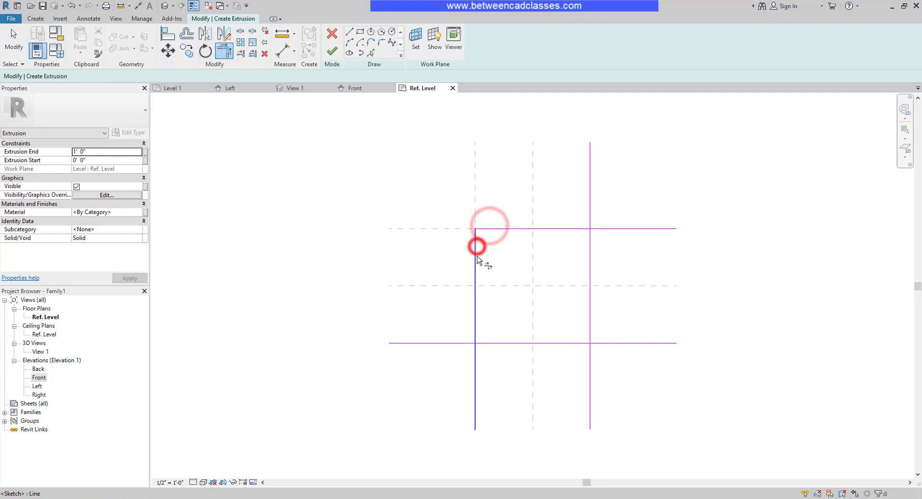
pyautogui.click(502, 343)
pyautogui.click(589, 327)
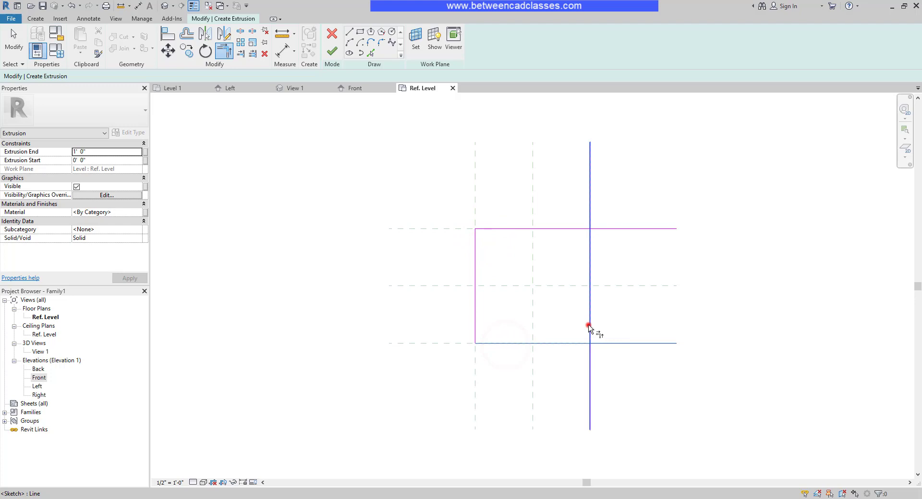
pyautogui.click(572, 230)
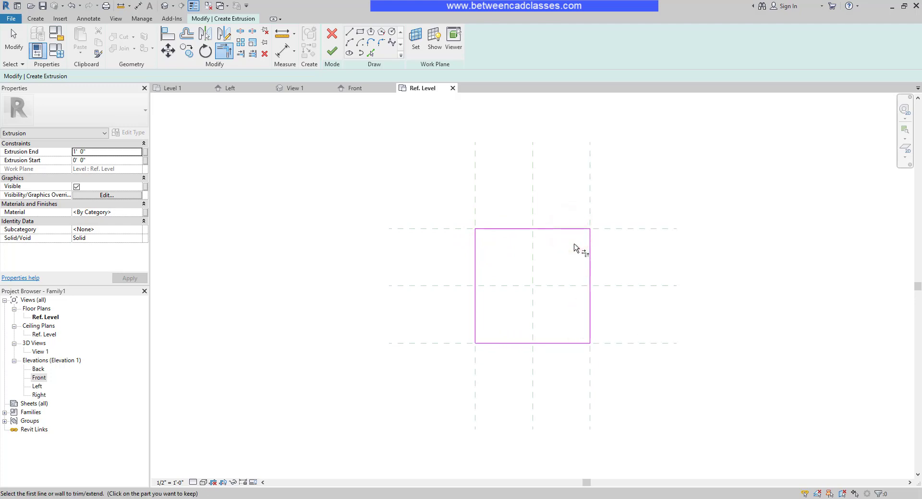
pyautogui.click(331, 51)
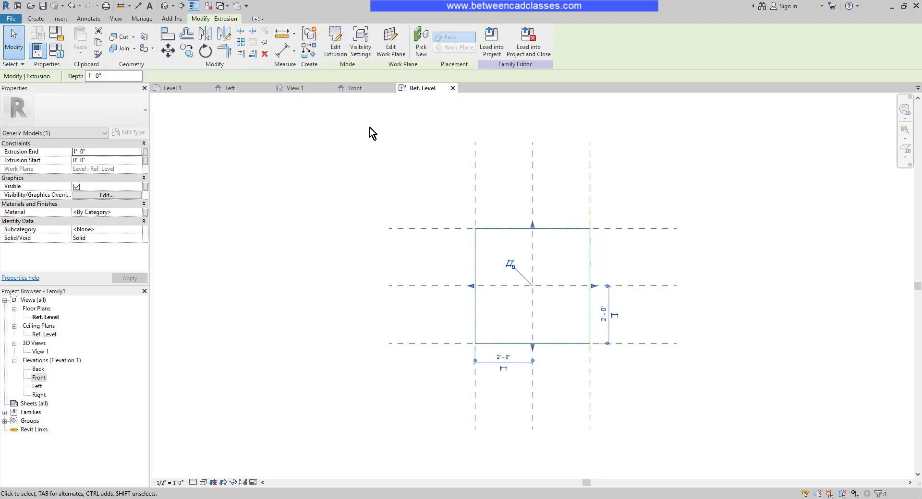
# In the Front elevation, align and lock the extrusion's top edge to the 2' reference plane
pyautogui.click(361, 87)
pyautogui.click(637, 247)
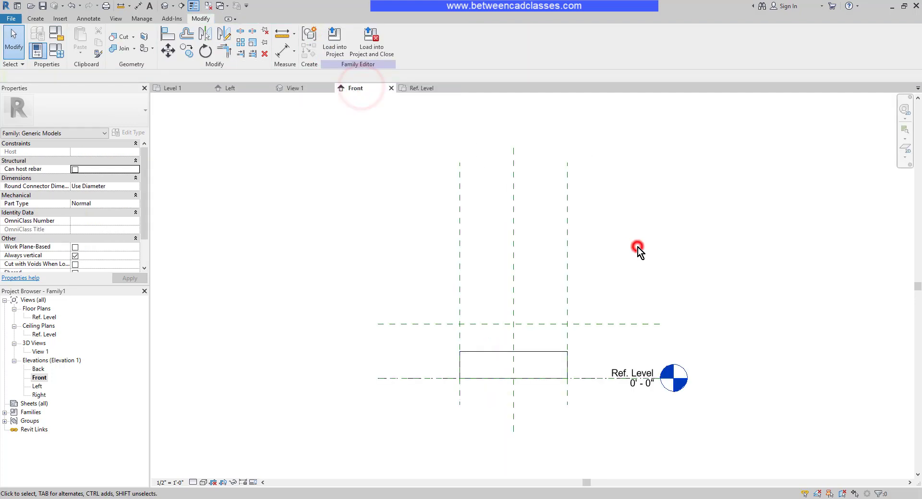
pyautogui.scroll(2, 581, 348)
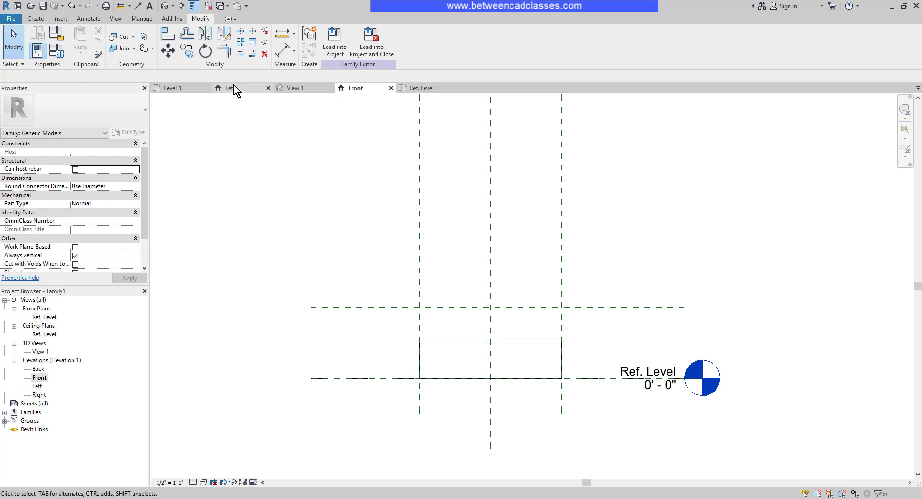
pyautogui.click(168, 33)
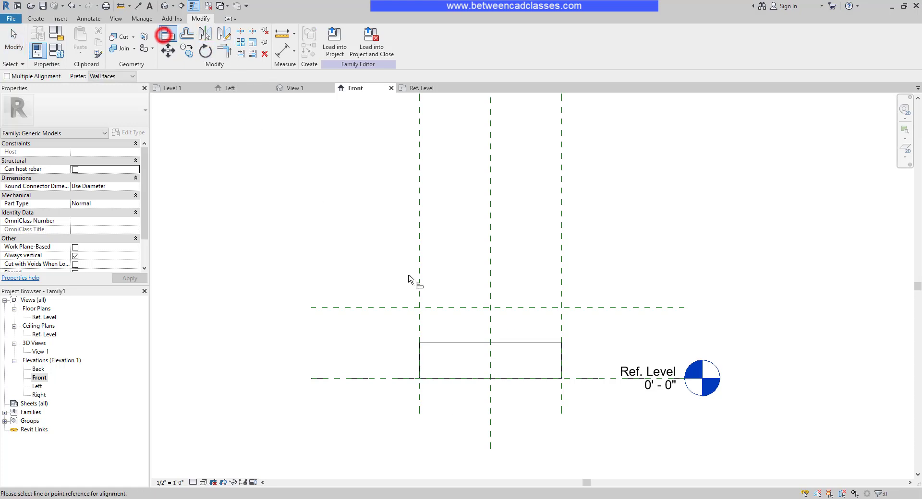
pyautogui.click(448, 308)
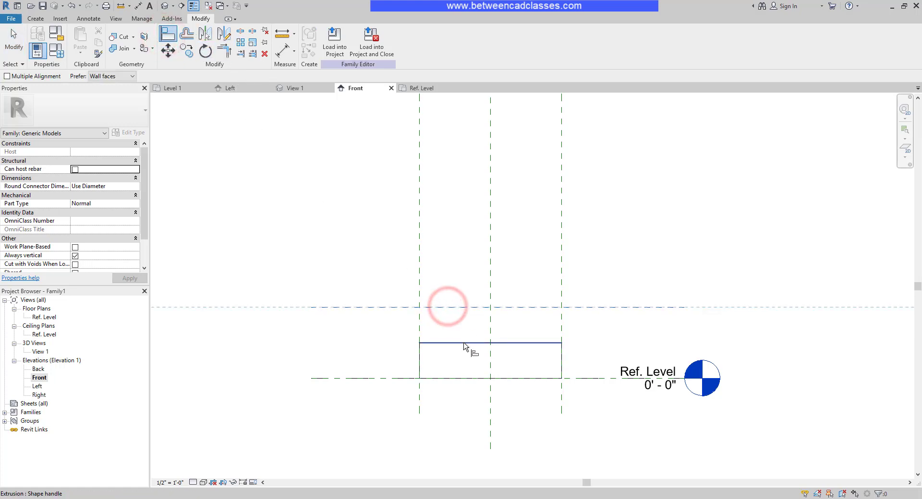
pyautogui.click(463, 342)
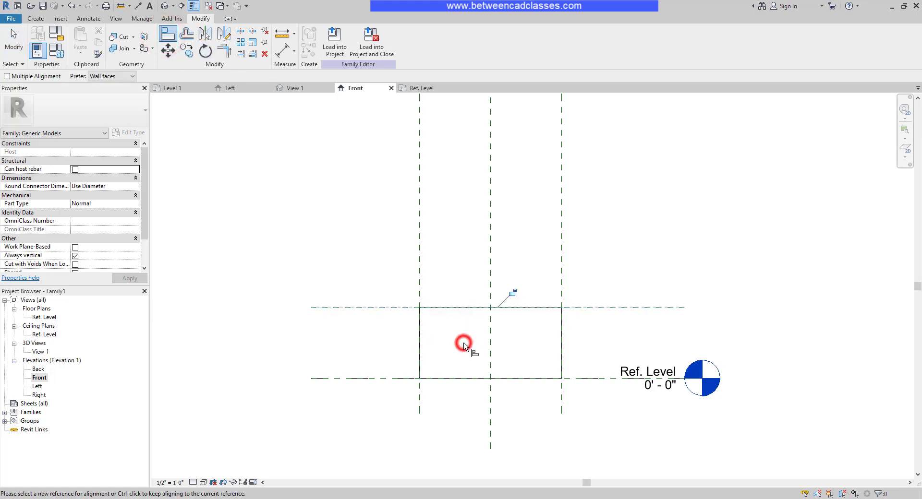
pyautogui.click(512, 292)
pyautogui.press('Escape')
pyautogui.press('Escape')
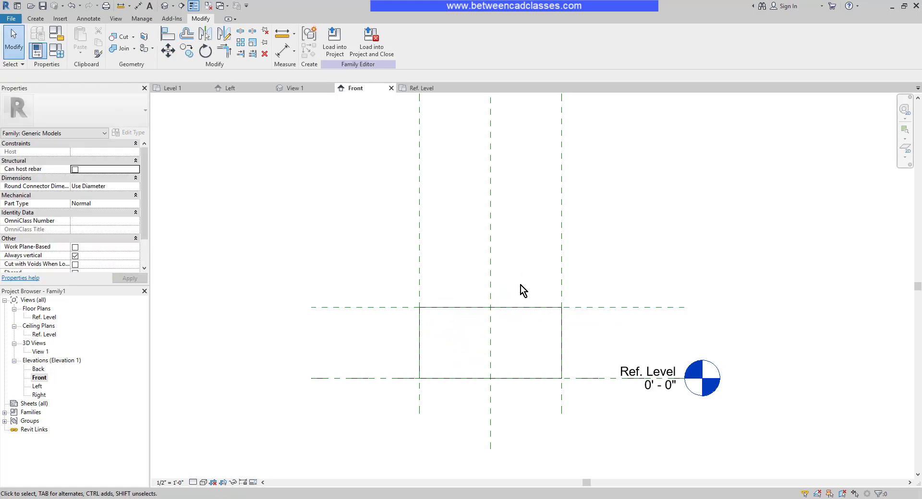
# Snap and lock the extrusion's bottom edge to Ref. Level
pyautogui.click(519, 378)
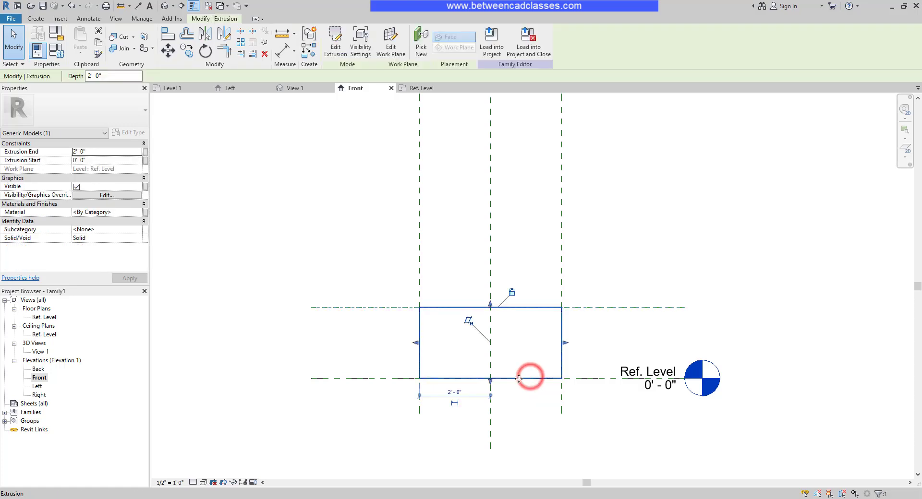
pyautogui.moveTo(490, 382)
pyautogui.mouseDown()
pyautogui.moveTo(491, 351)
pyautogui.moveTo(492, 378)
pyautogui.mouseUp()
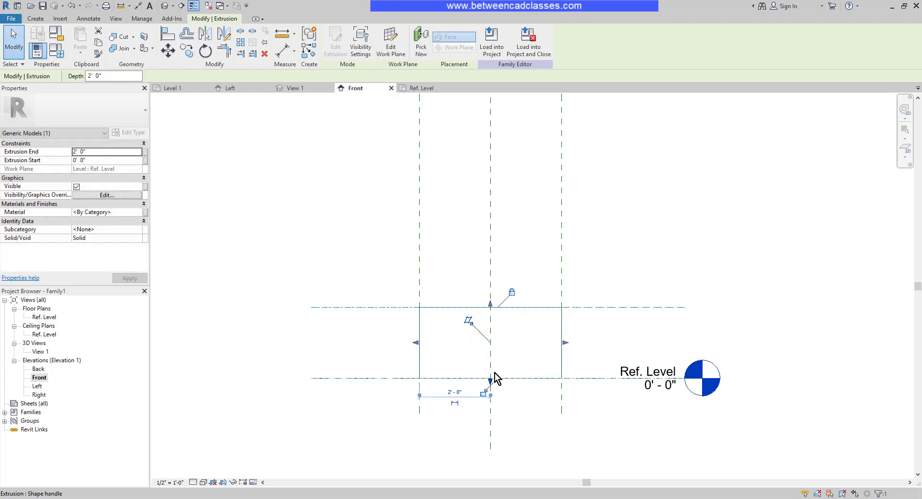
pyautogui.click(485, 395)
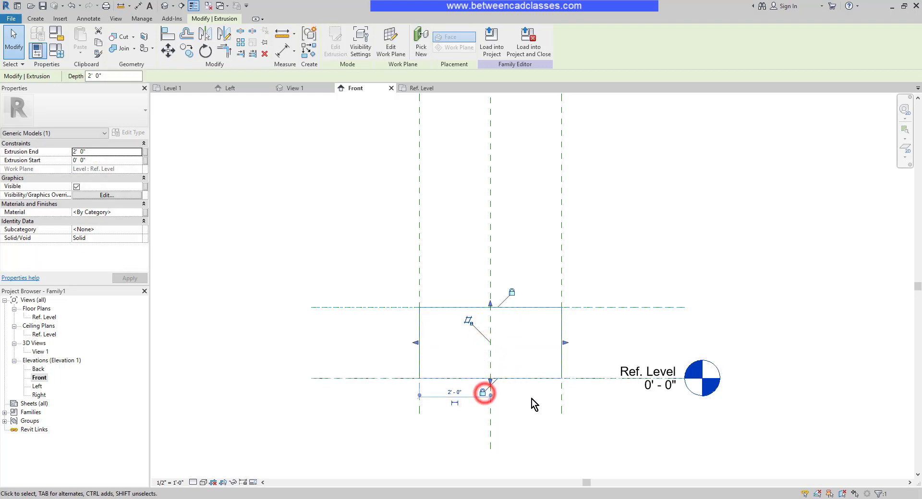
pyautogui.click(531, 401)
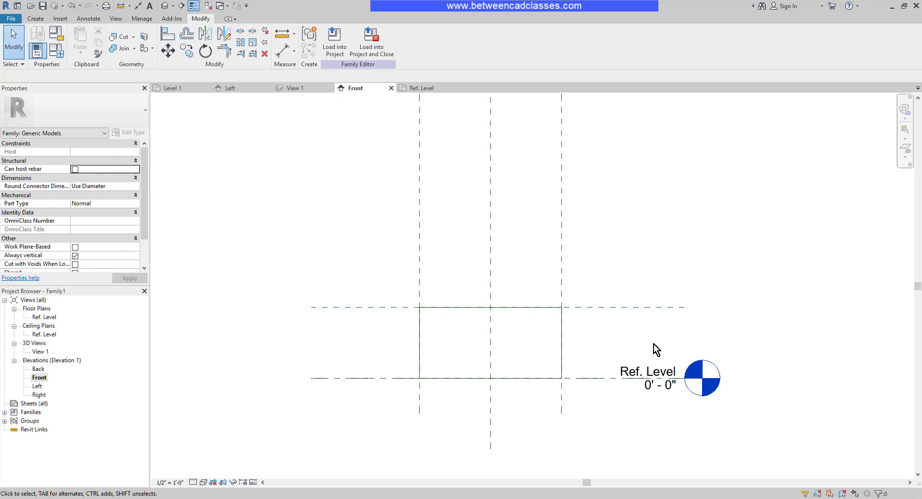
# Show the box in 3D View 1 with the Shaded visual style
pyautogui.click(295, 89)
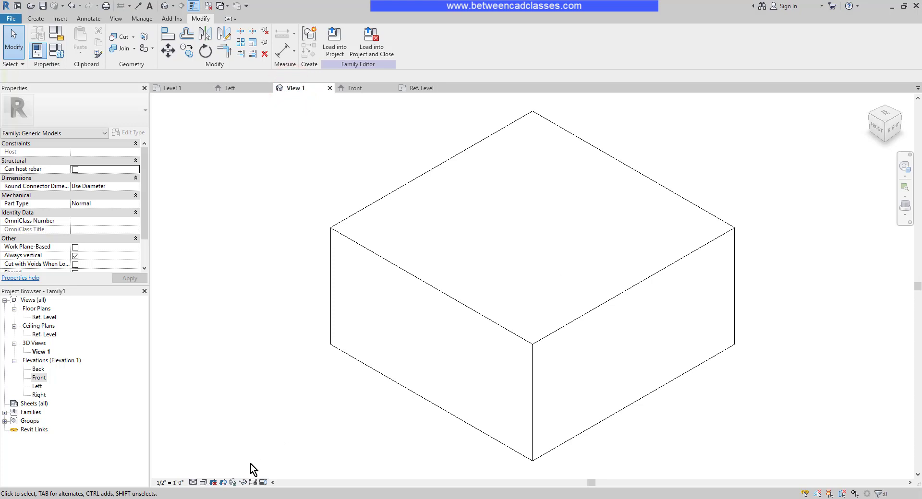
pyautogui.click(203, 482)
pyautogui.click(223, 454)
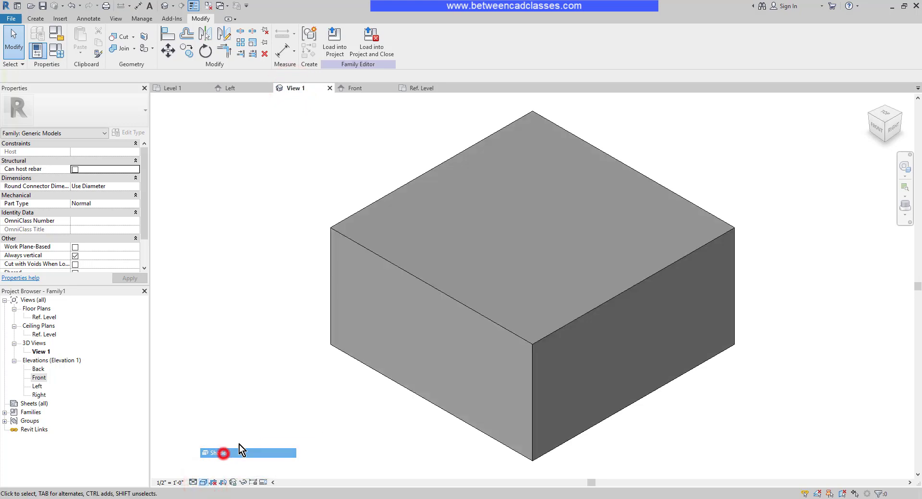
pyautogui.click(253, 390)
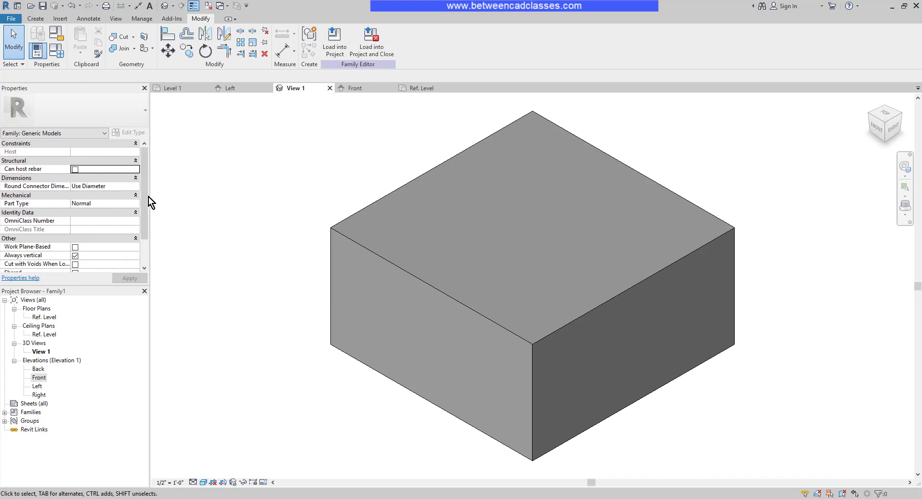
# Save the family as Box.rfa
pyautogui.click(43, 5)
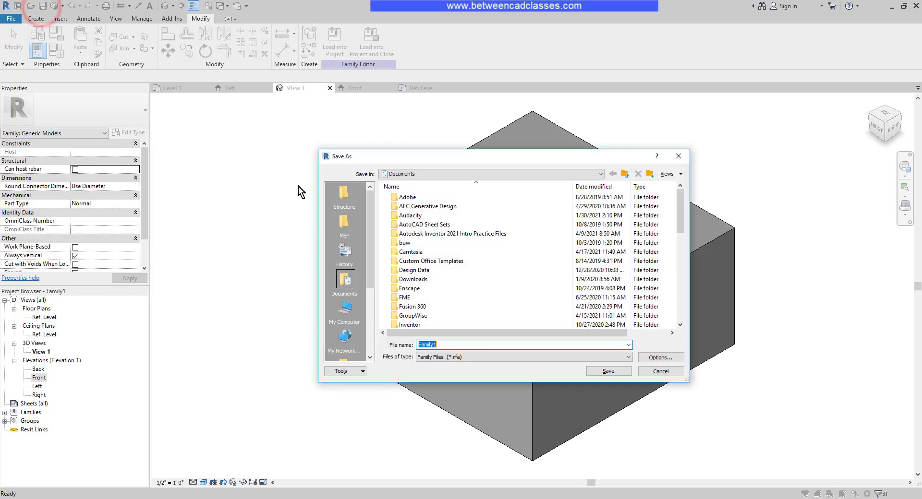
pyautogui.write('Box')
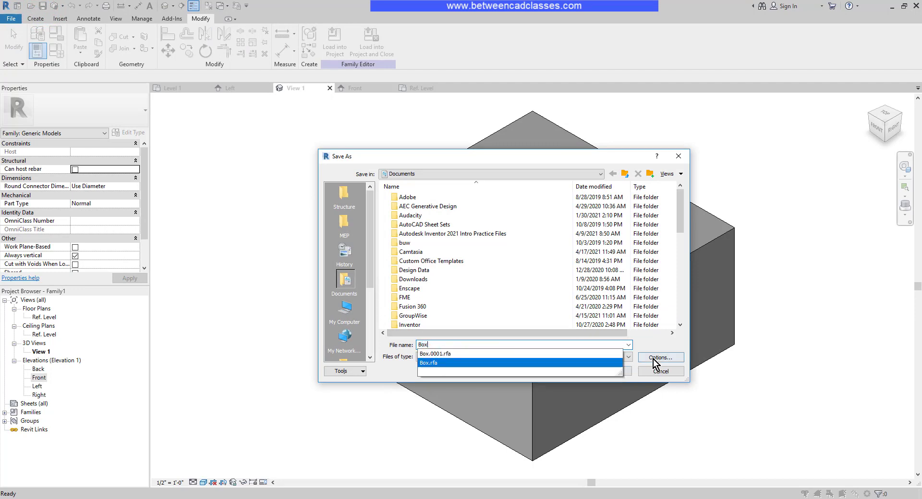
pyautogui.click(630, 370)
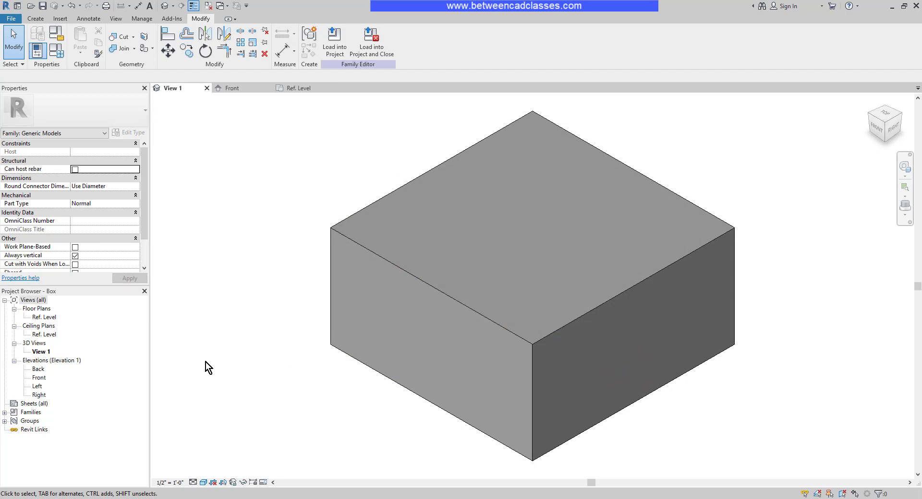
# Dimension the three vertical planes with an EQ string plus an overall 4'-0" width
pyautogui.click(302, 90)
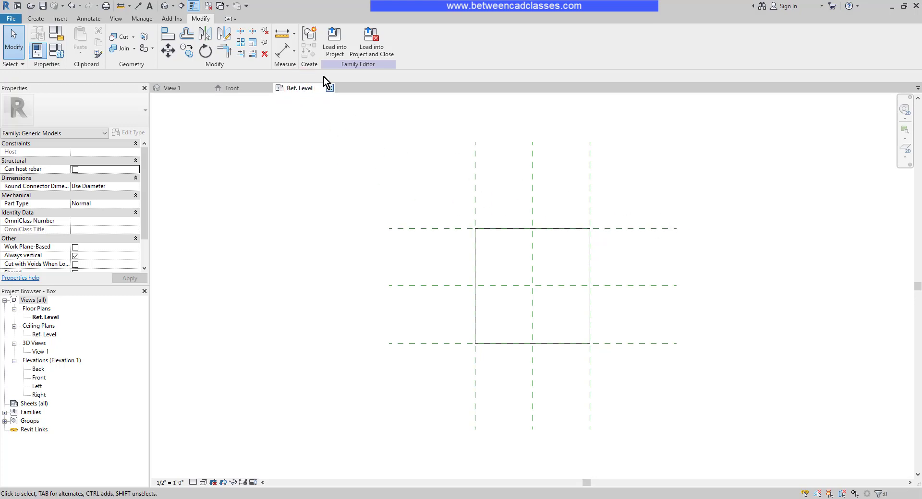
pyautogui.click(284, 51)
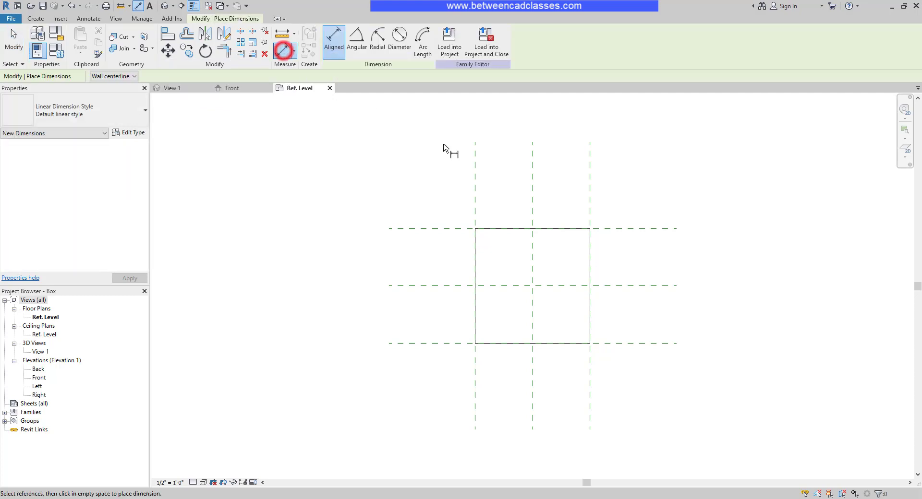
pyautogui.click(476, 204)
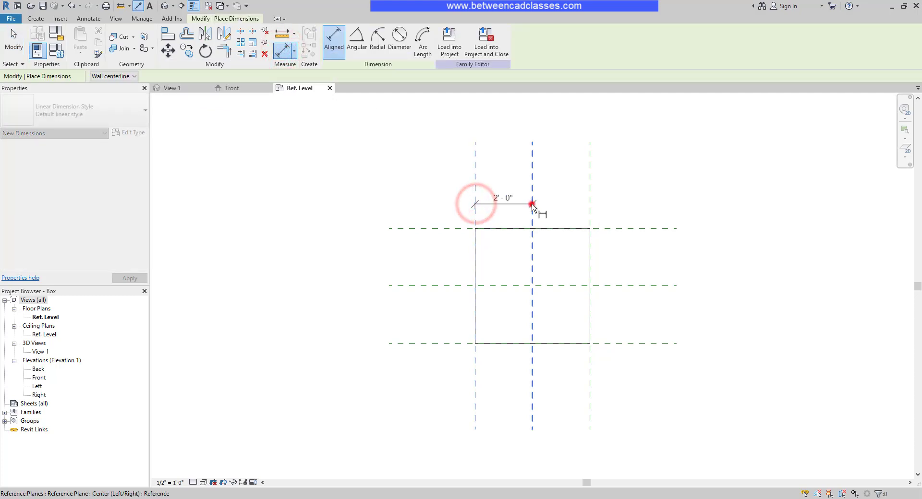
pyautogui.click(532, 204)
pyautogui.click(591, 204)
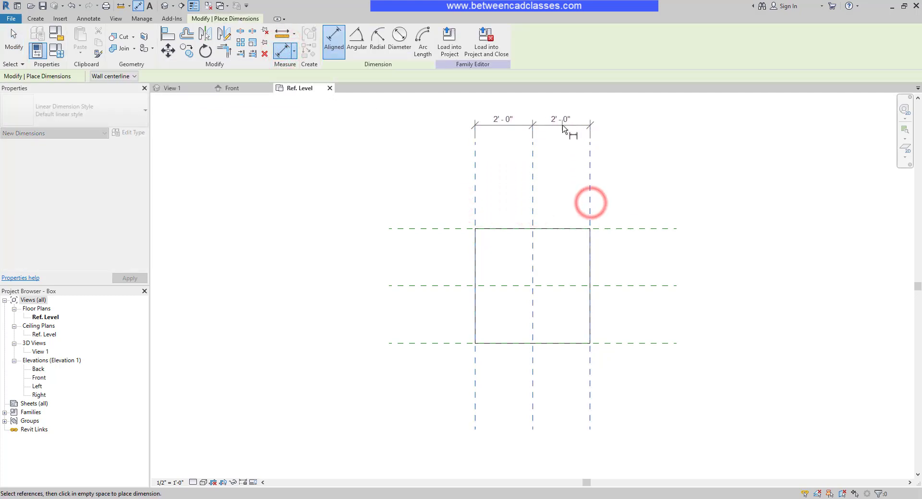
pyautogui.click(562, 127)
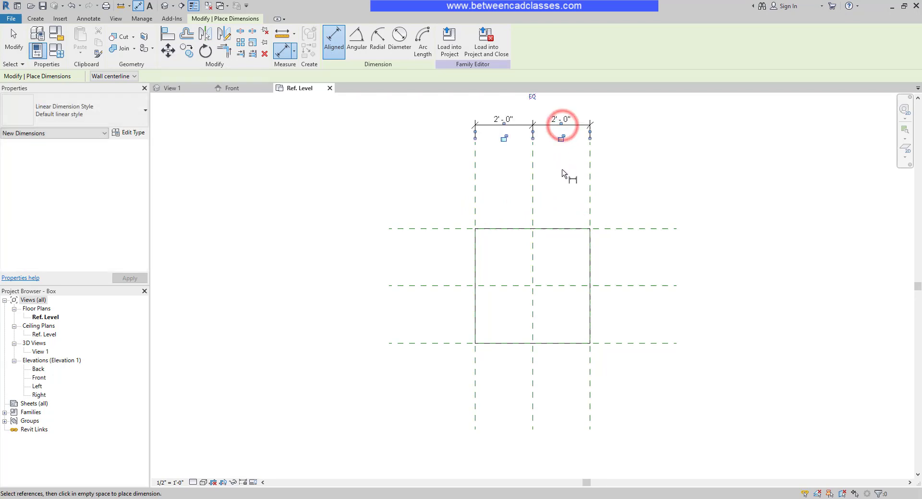
pyautogui.moveTo(675, 165); pyautogui.dragTo(658, 208, button='middle')
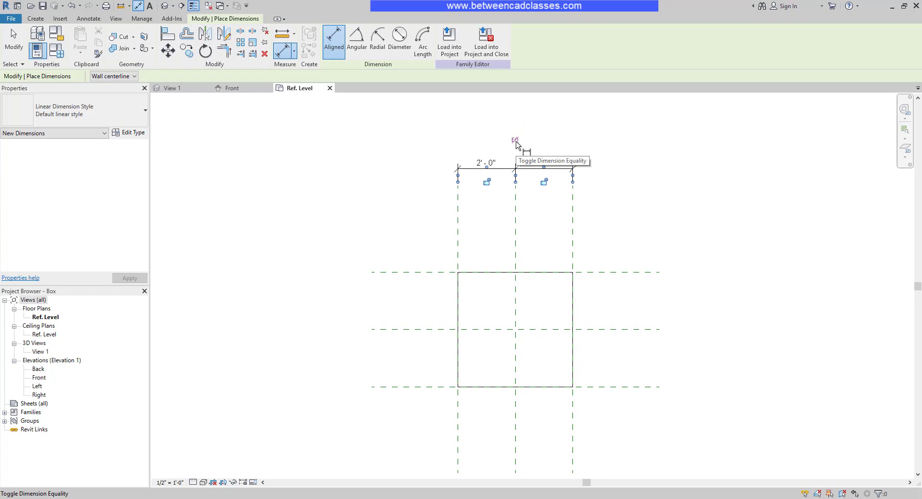
pyautogui.click(515, 140)
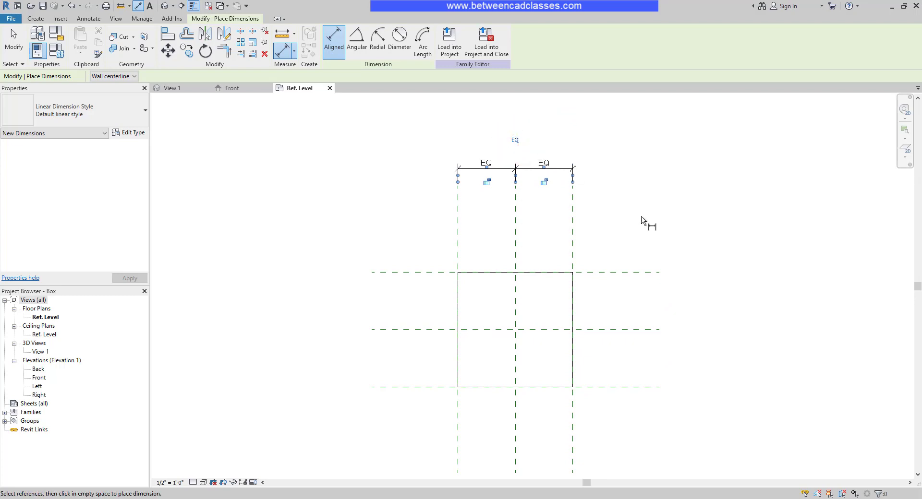
pyautogui.click(458, 237)
pyautogui.click(573, 240)
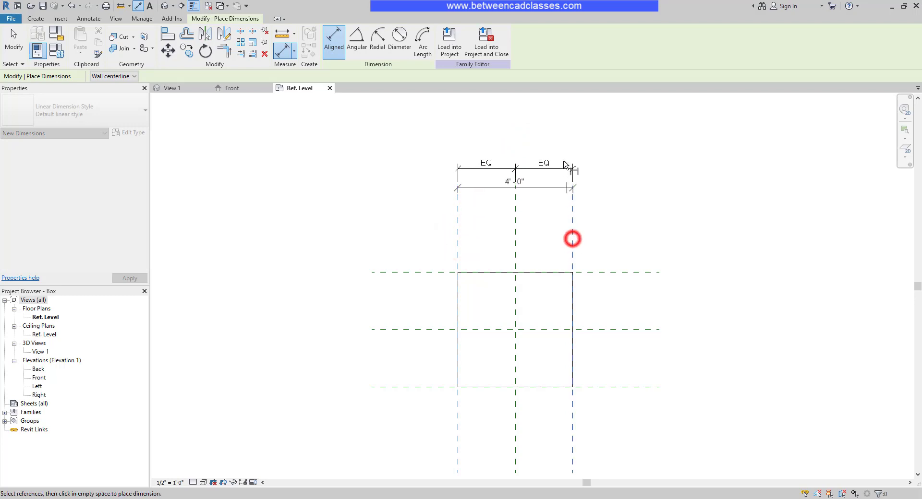
pyautogui.click(568, 137)
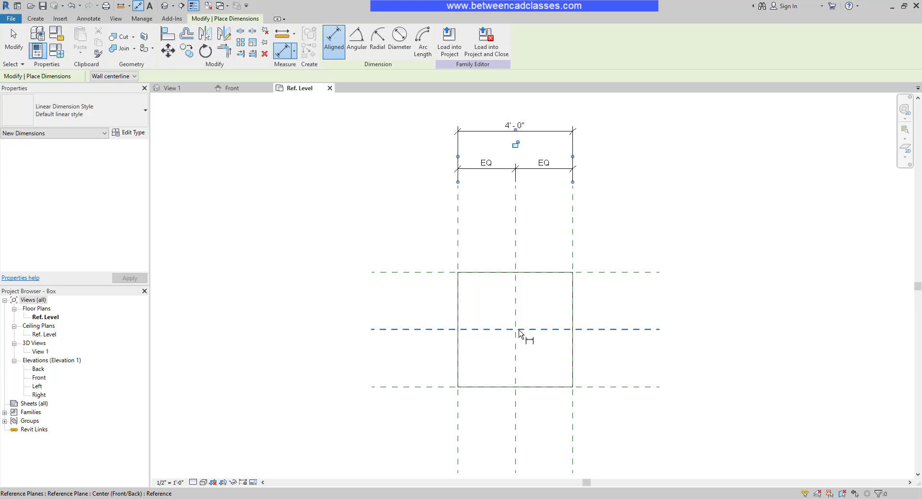
# Dimension the three horizontal planes with an EQ string plus an overall 4'-0" depth
pyautogui.click(404, 387)
pyautogui.click(405, 329)
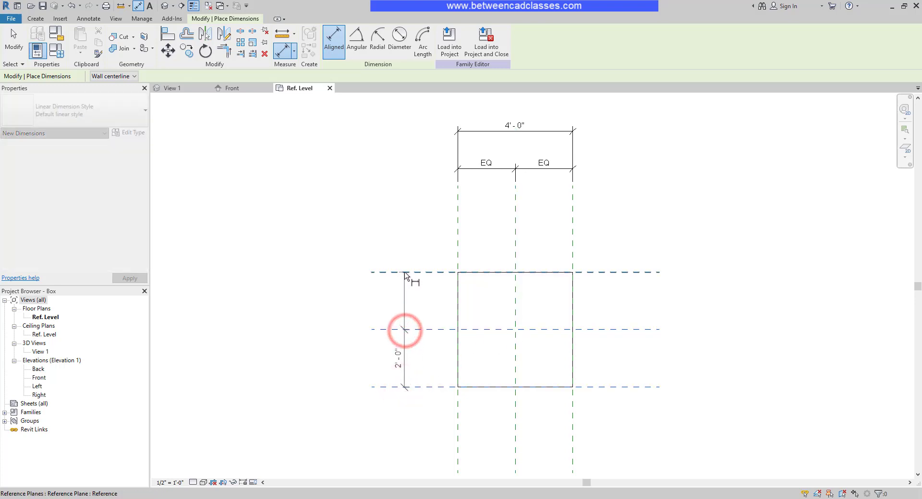
pyautogui.click(404, 272)
pyautogui.click(346, 285)
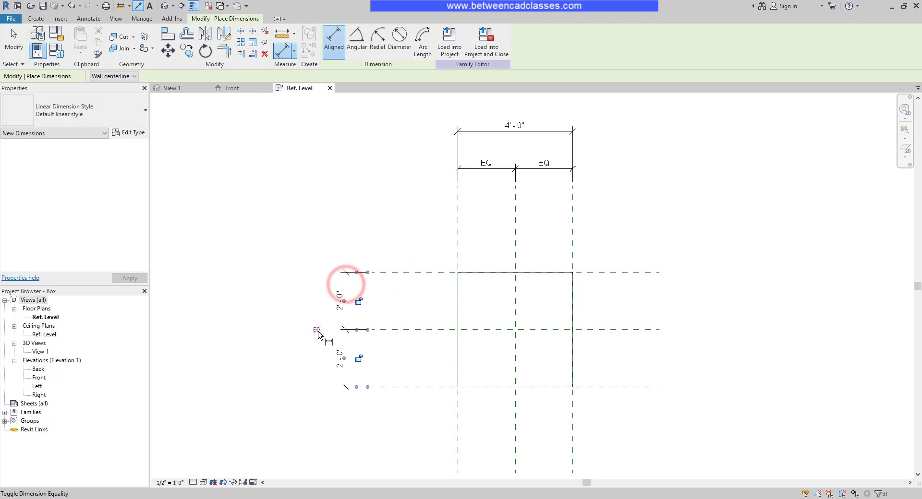
pyautogui.click(317, 330)
pyautogui.click(395, 387)
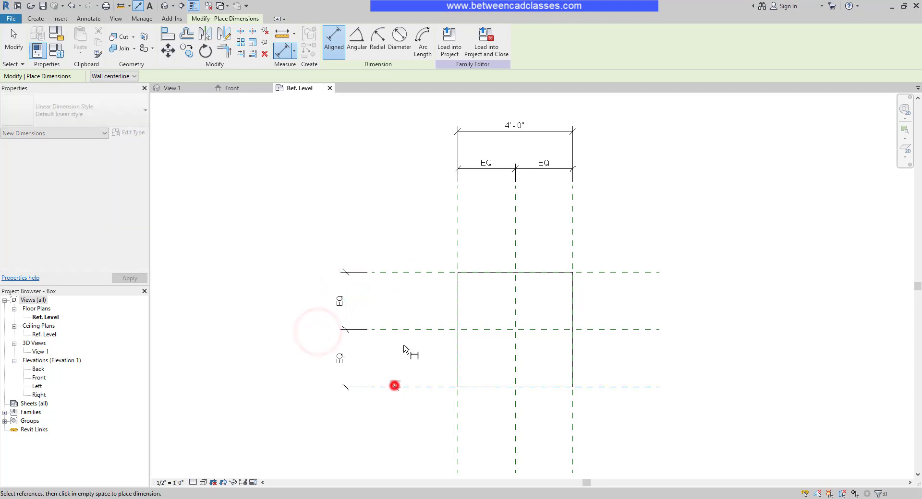
pyautogui.click(396, 273)
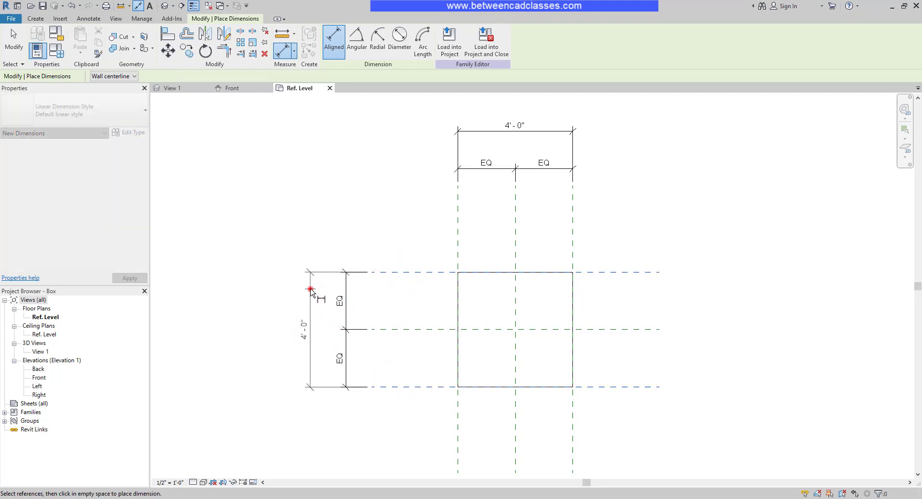
pyautogui.click(310, 289)
pyautogui.press('Escape')
pyautogui.press('Escape')
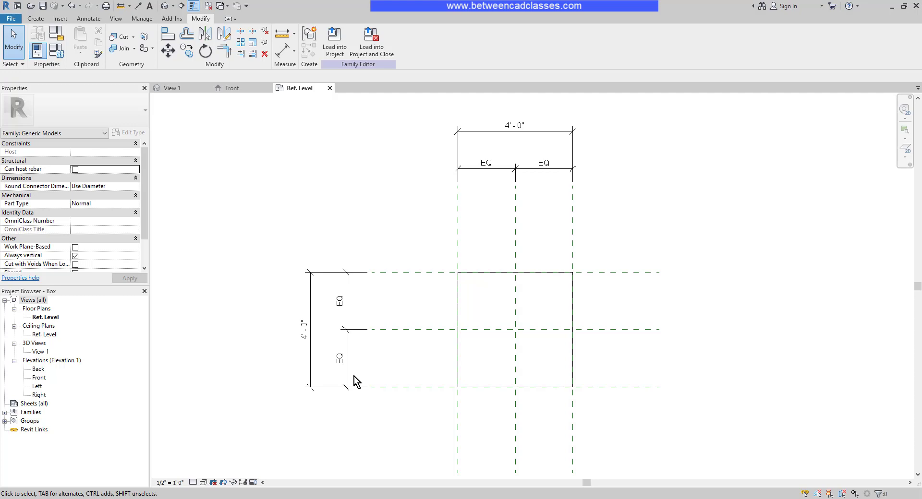
# Label the horizontal 4'-0" dimension with a new Width parameter
pyautogui.click(492, 132)
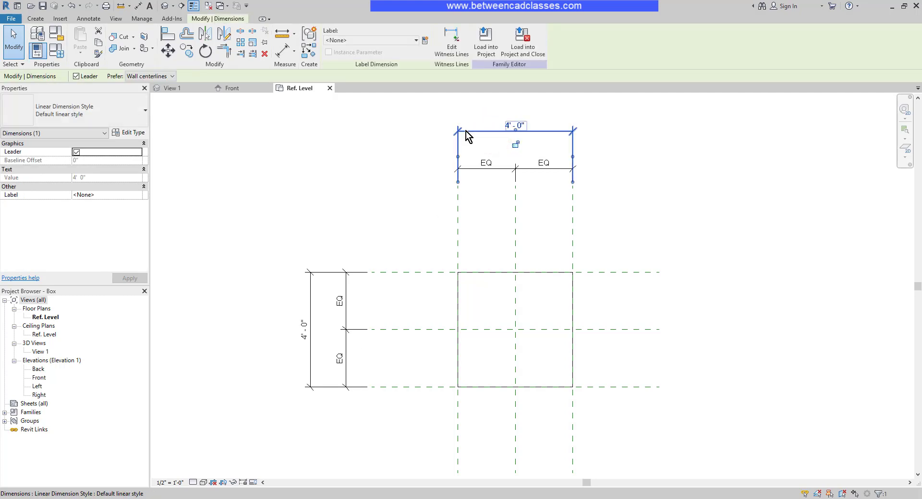
pyautogui.click(425, 41)
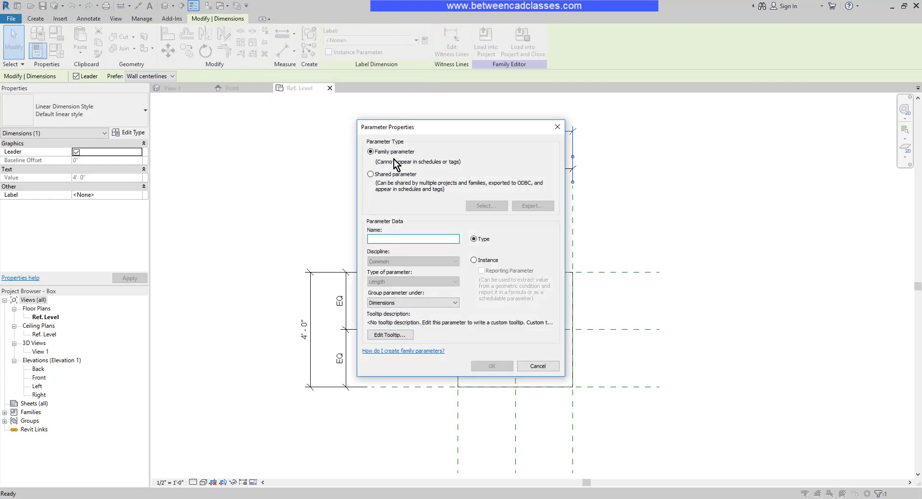
pyautogui.write('Width')
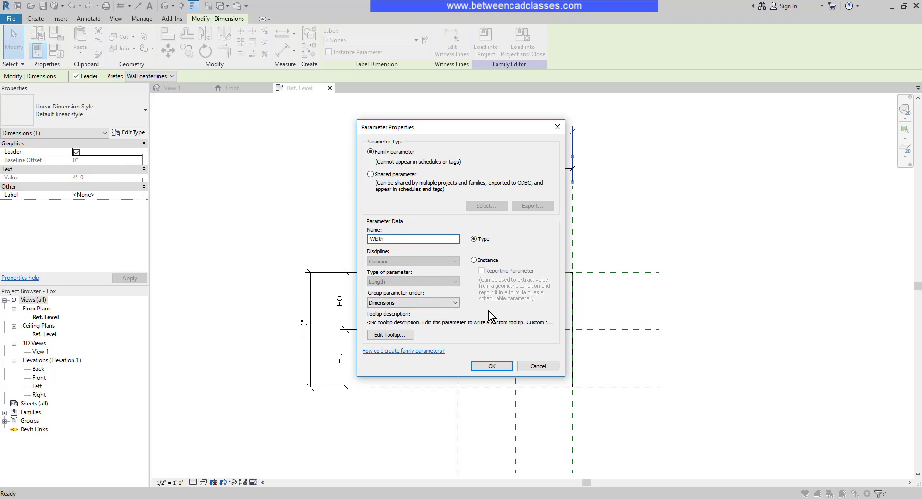
pyautogui.click(491, 368)
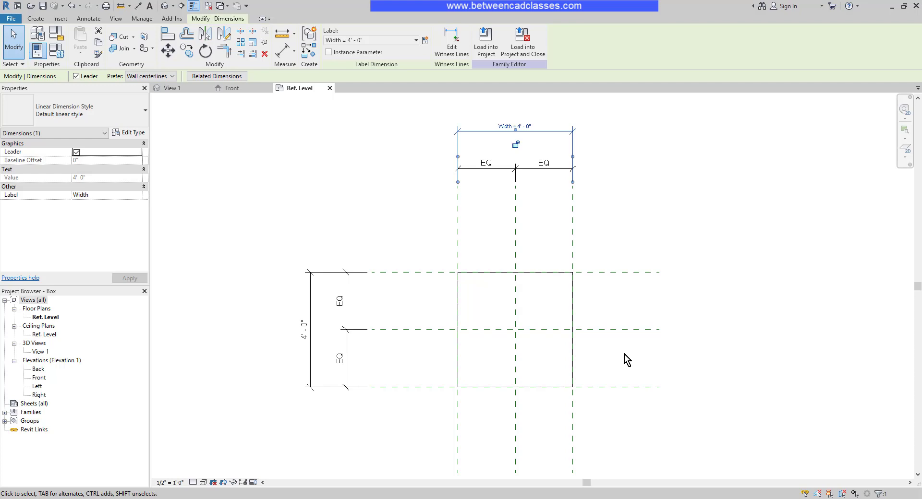
pyautogui.click(293, 223)
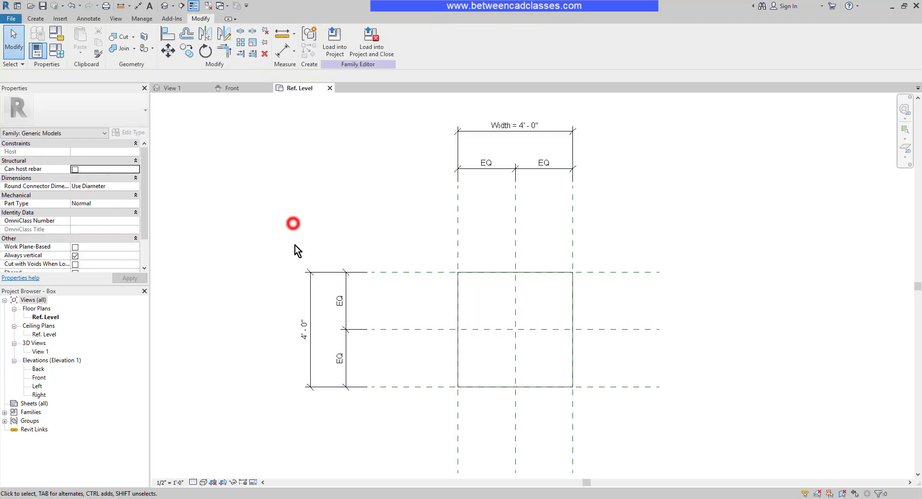
# Label the vertical 4'-0" dimension with a new Depth parameter
pyautogui.click(307, 335)
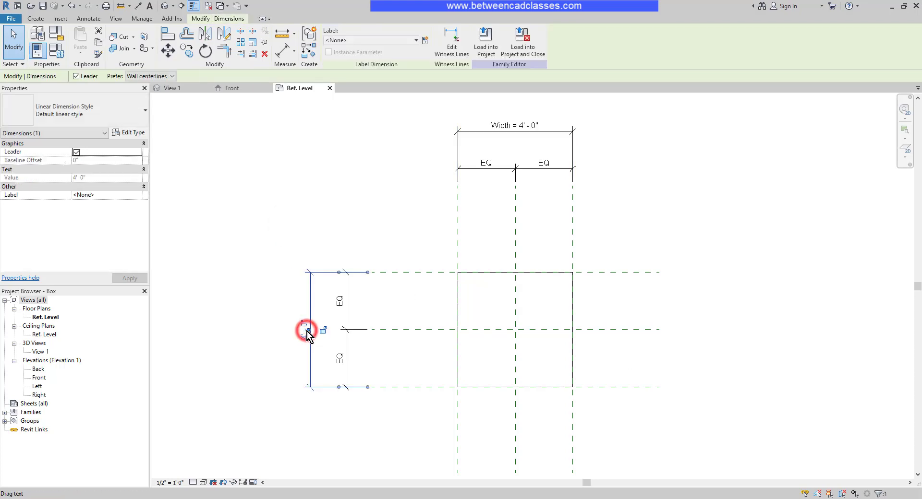
pyautogui.click(424, 43)
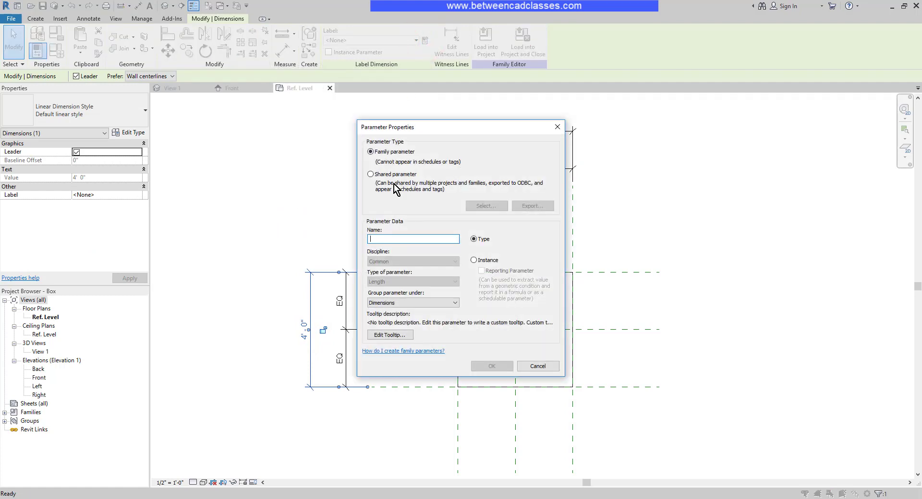
pyautogui.write('Depth')
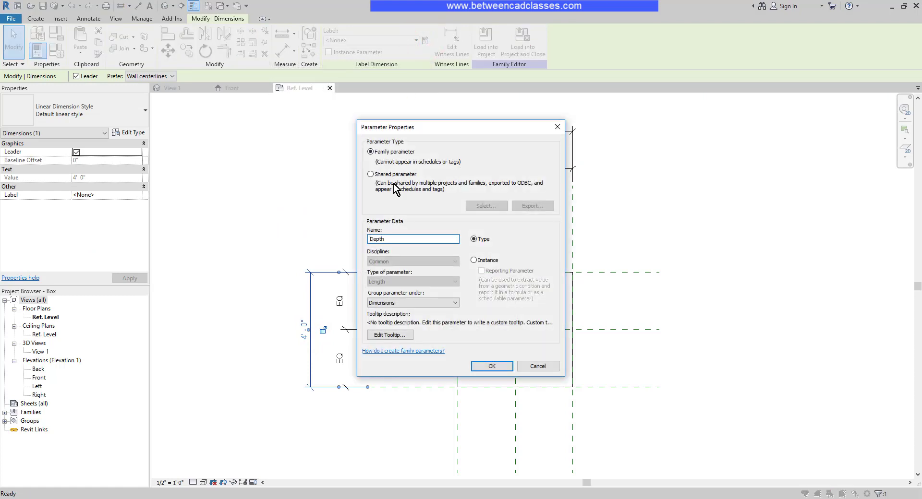
pyautogui.click(491, 368)
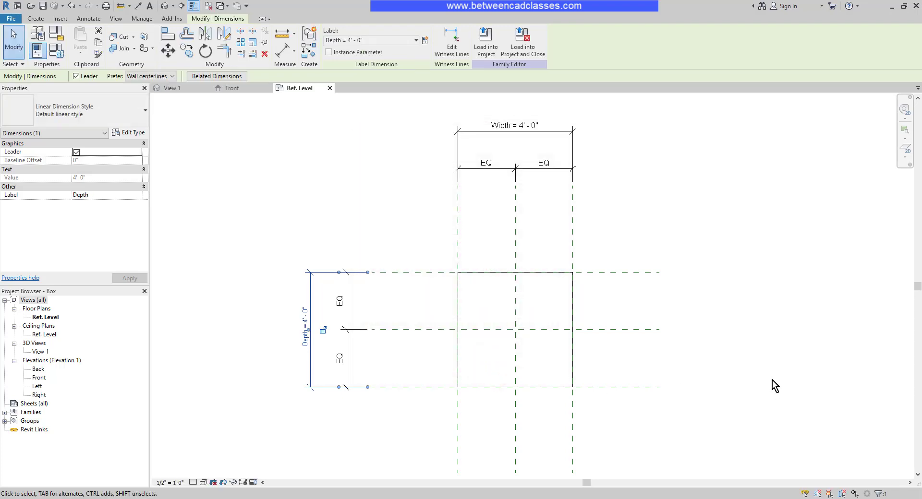
pyautogui.click(757, 374)
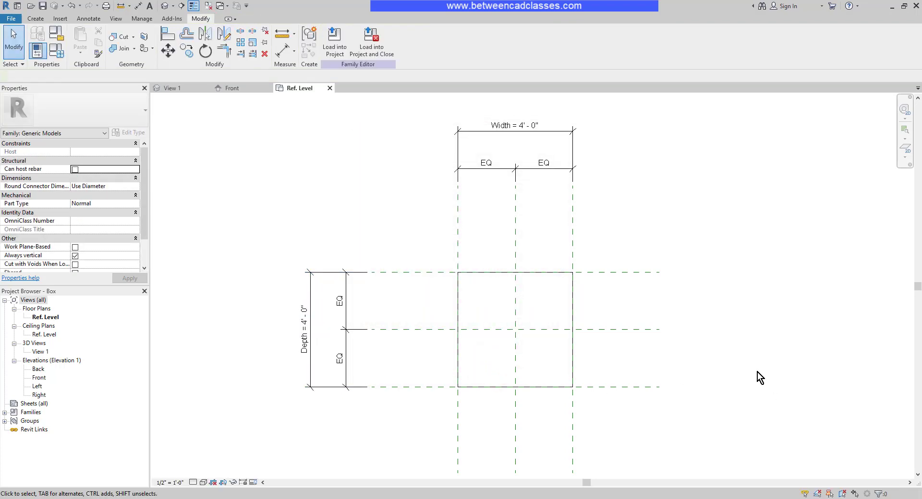
# In the Front elevation, dimension 2'-0" from Ref. Level to the top reference plane
pyautogui.click(234, 88)
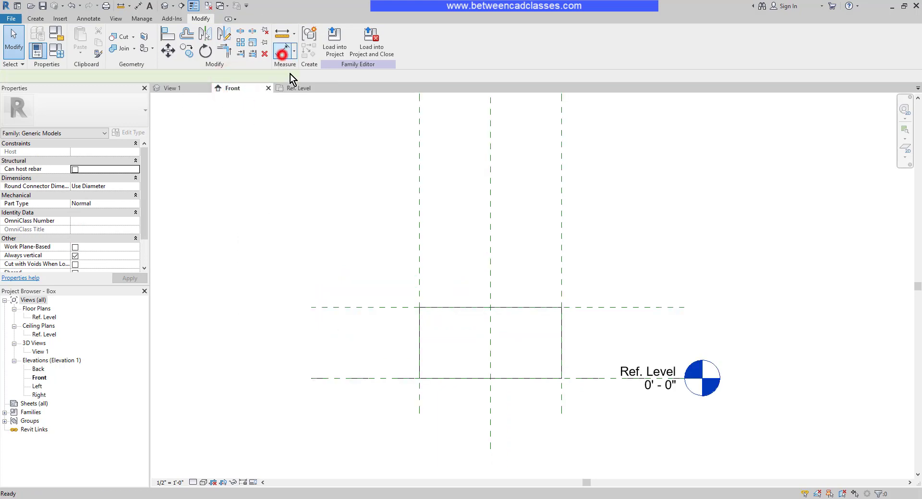
pyautogui.click(282, 50)
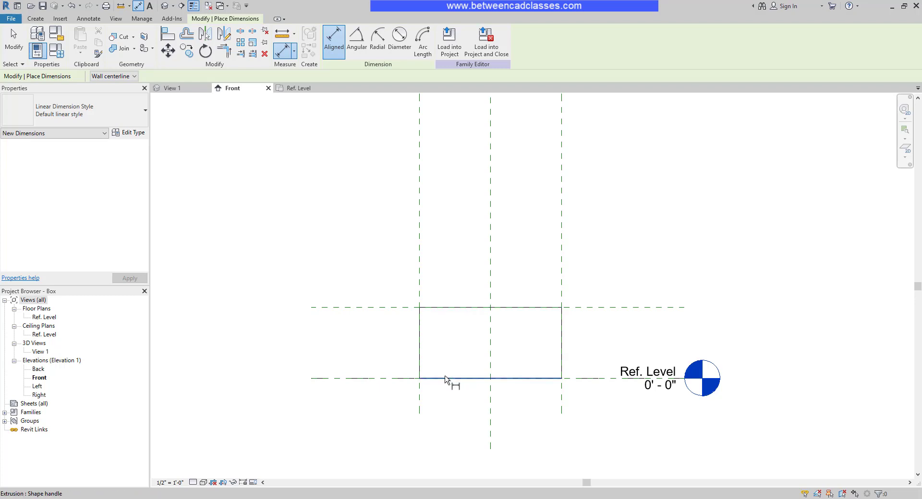
pyautogui.click(317, 379)
pyautogui.click(325, 307)
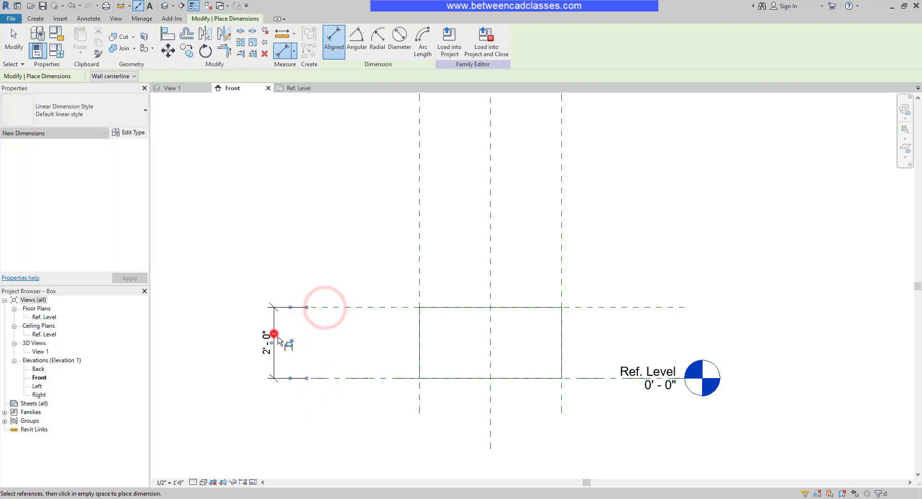
pyautogui.click(275, 336)
pyautogui.press('Escape')
pyautogui.press('Escape')
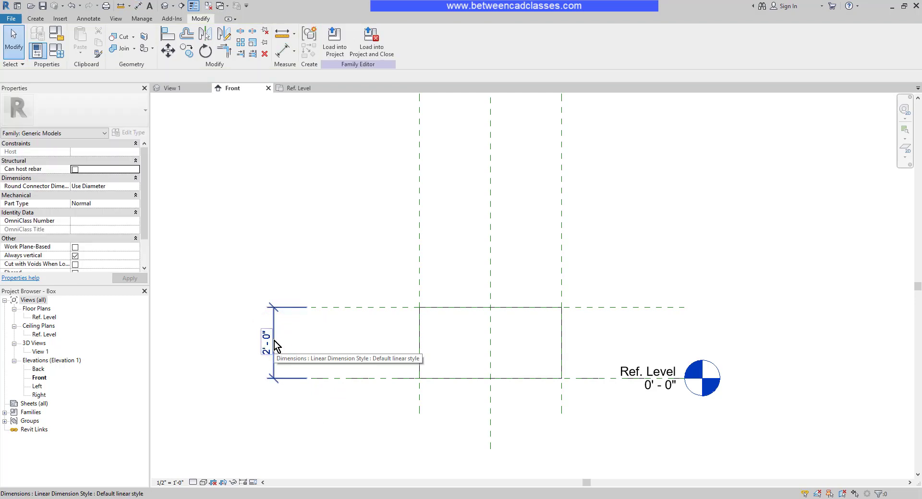
# Label the 2'-0" dimension as a Height instance parameter
pyautogui.click(276, 346)
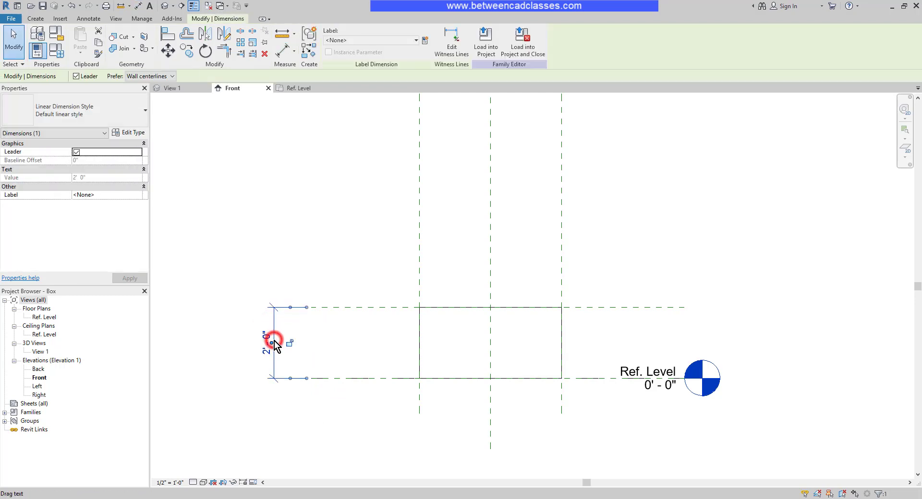
pyautogui.click(424, 41)
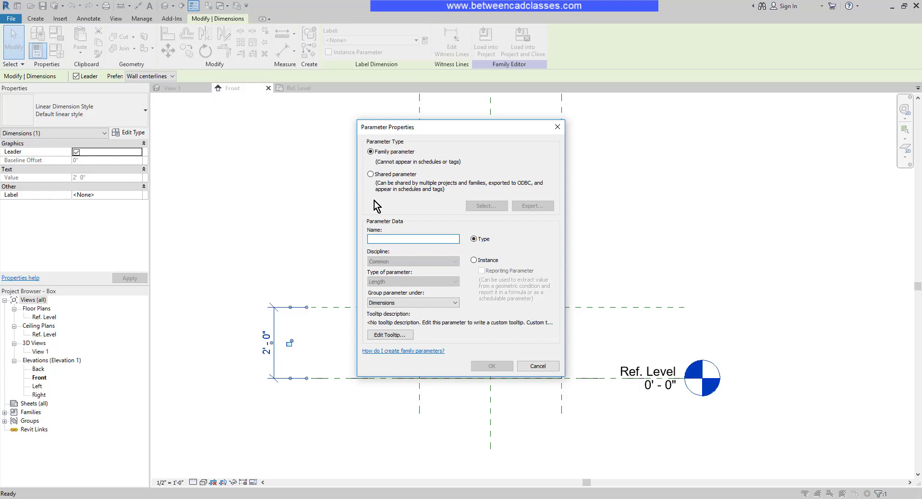
pyautogui.write('Height')
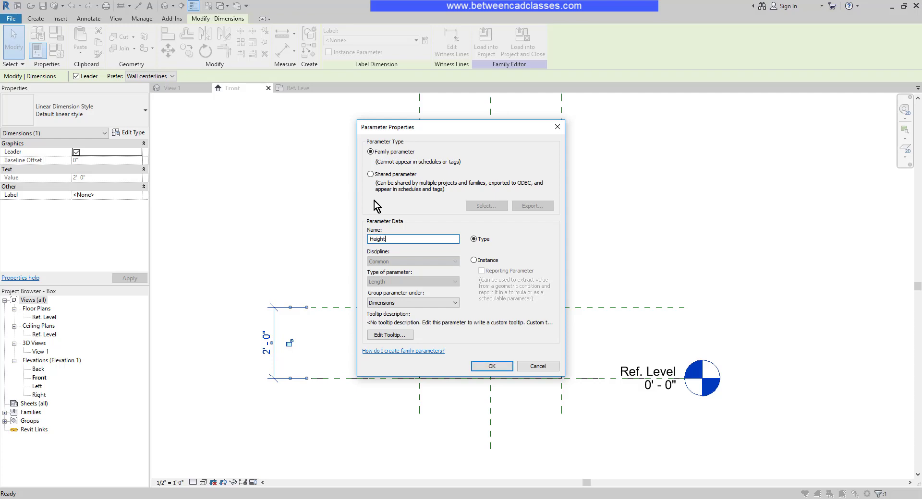
pyautogui.click(474, 261)
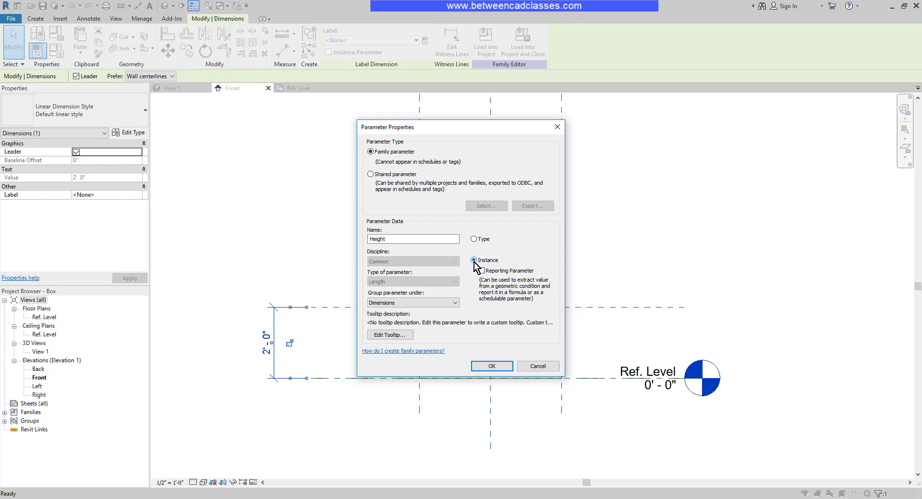
pyautogui.click(490, 367)
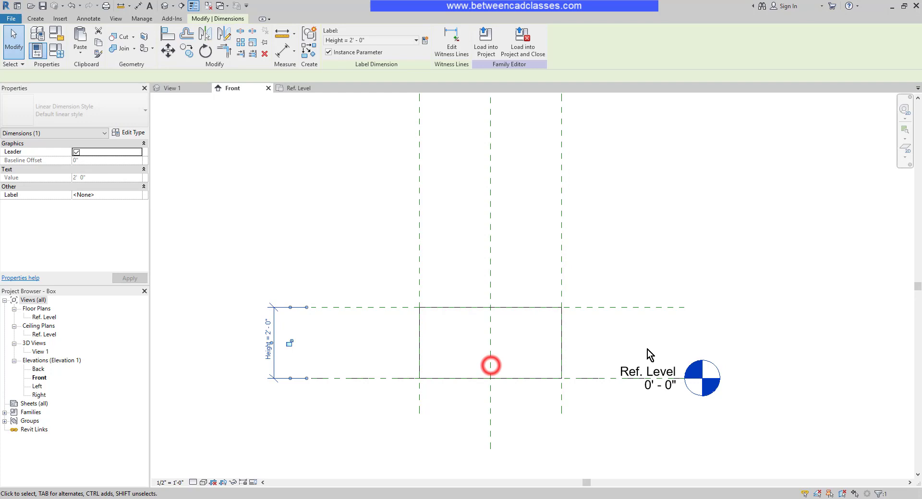
pyautogui.click(755, 336)
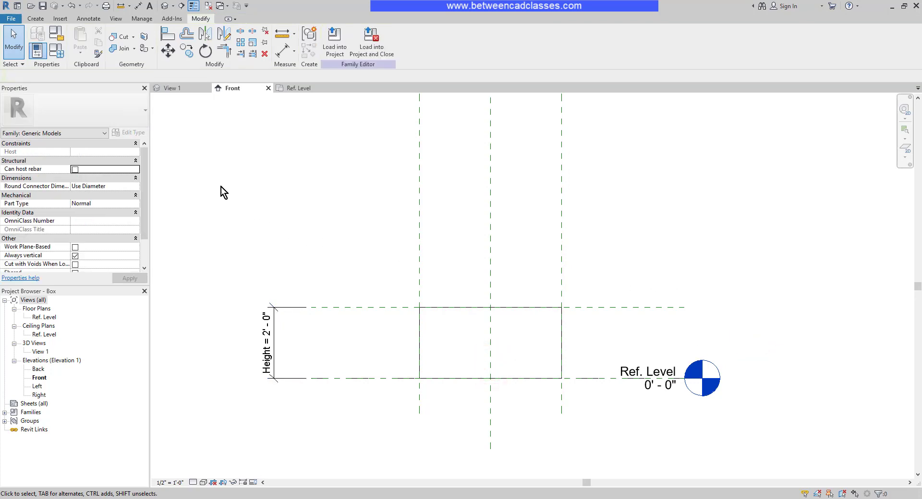
# Show the box in the 3D view and apply Depth and Width of 6' 0" in Family Types
pyautogui.click(174, 89)
pyautogui.scroll(-1, 327, 175)
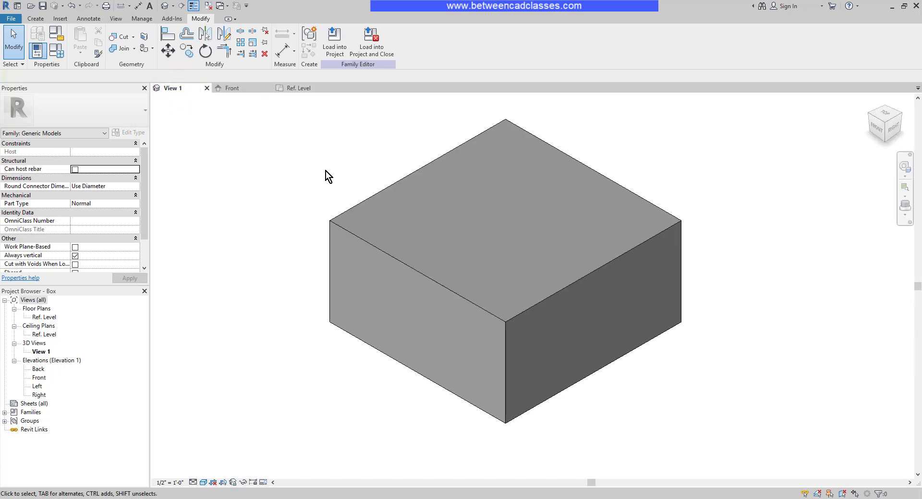
pyautogui.moveTo(325, 171); pyautogui.dragTo(333, 197, button='middle')
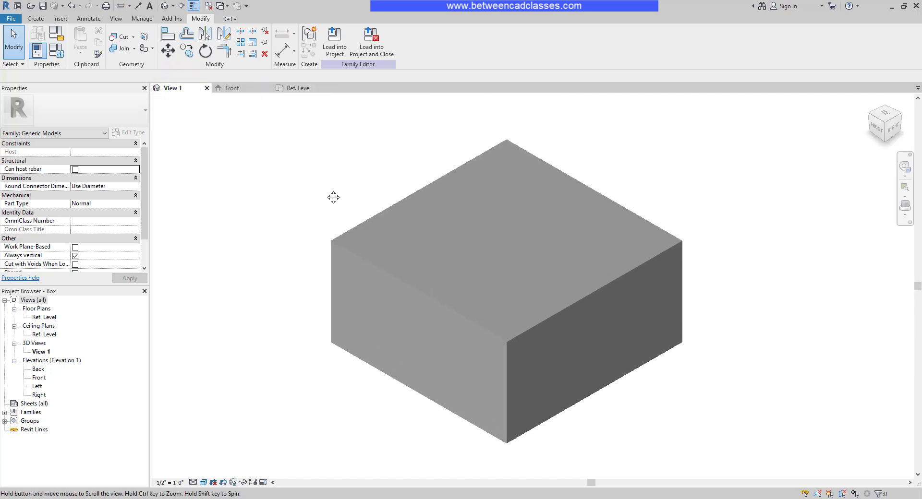
pyautogui.click(60, 58)
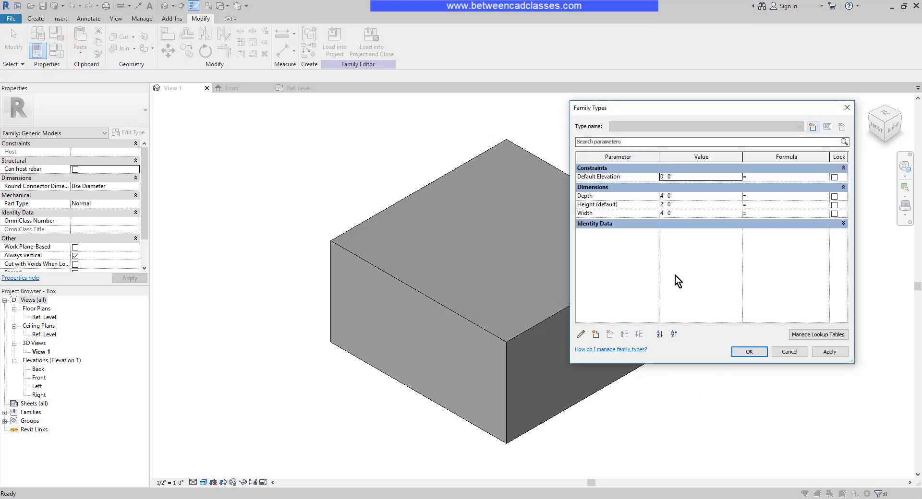
pyautogui.click(677, 196)
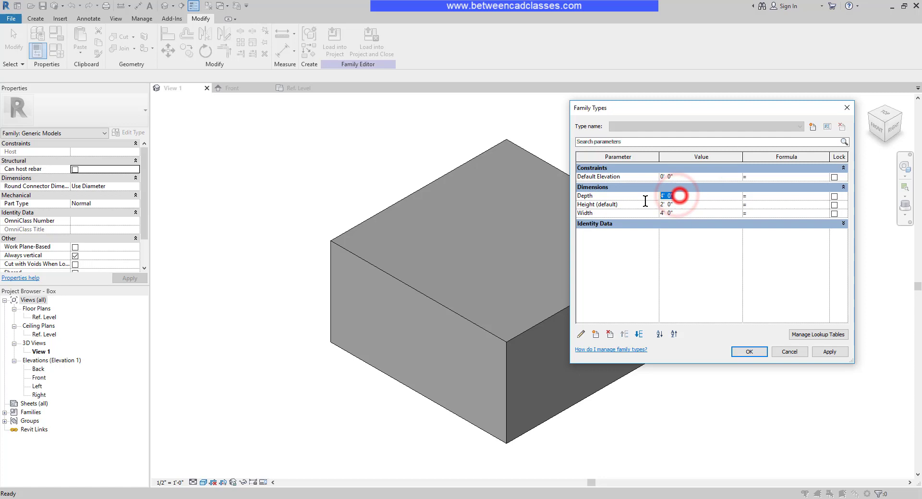
pyautogui.click(682, 214)
pyautogui.write('6')
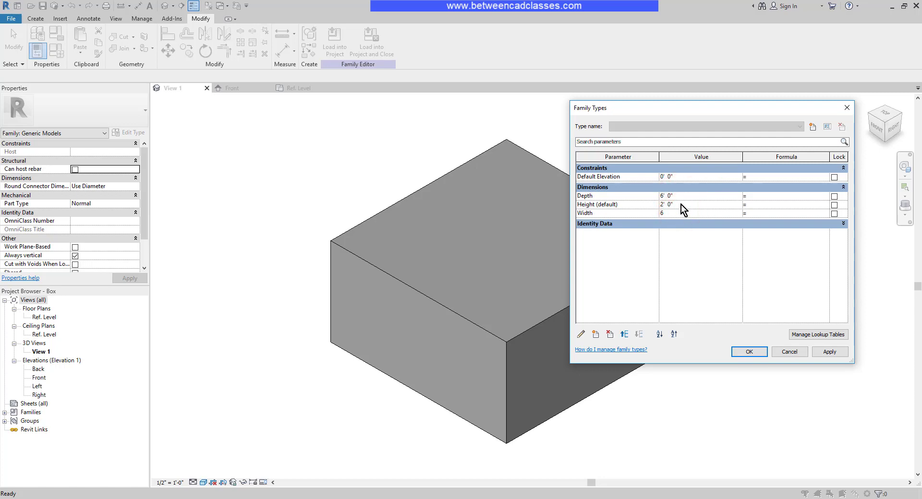
pyautogui.click(681, 205)
pyautogui.click(832, 351)
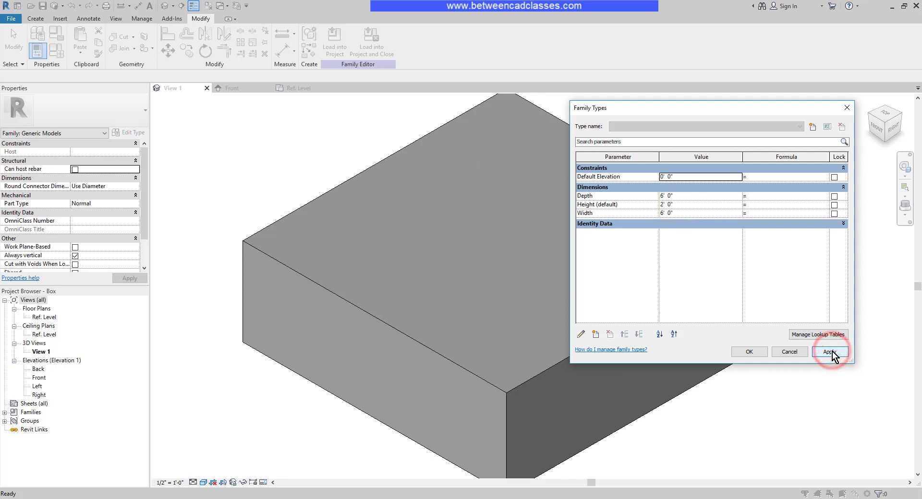
# Return Depth and Width to 4' 0" and apply the change
pyautogui.click(687, 195)
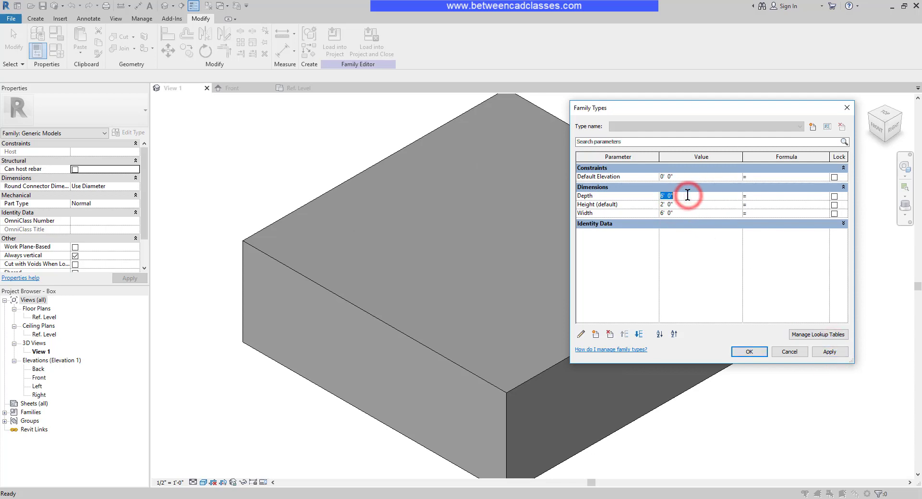
pyautogui.write('4')
pyautogui.click(688, 214)
pyautogui.write('4')
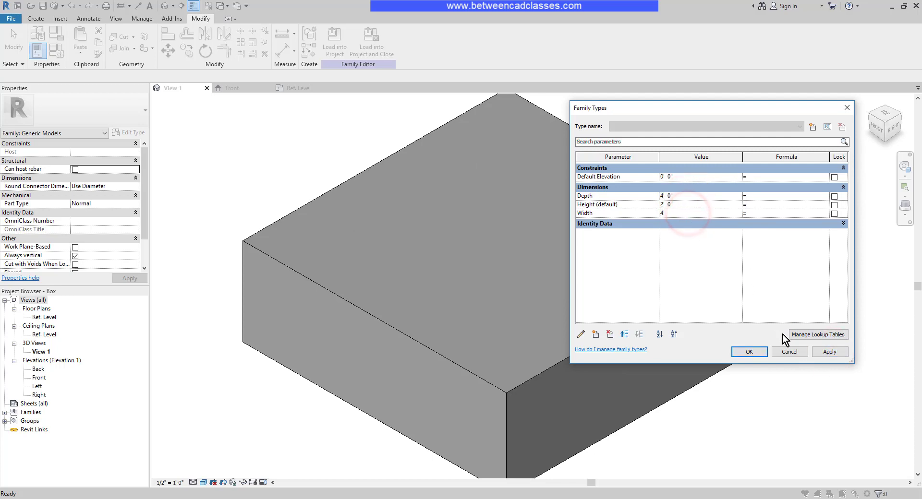
pyautogui.click(831, 353)
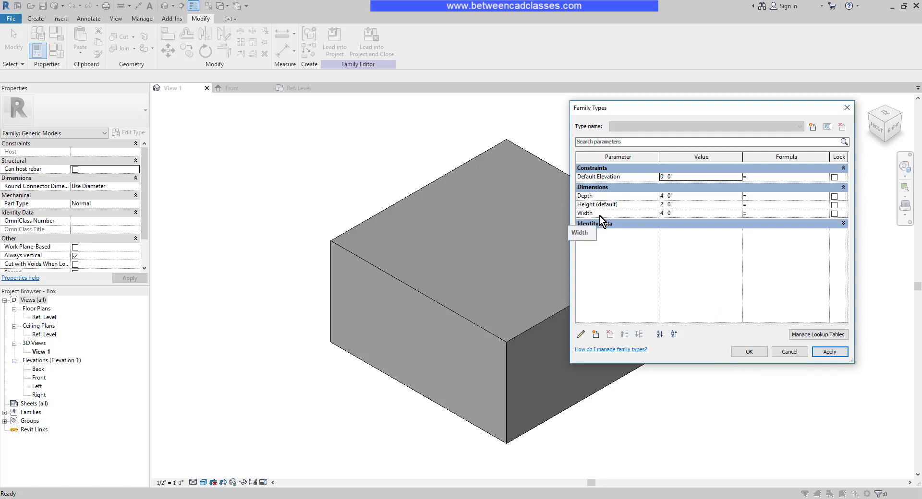
# Give Depth the formula Width / 2 and apply it to the box
pyautogui.click(769, 195)
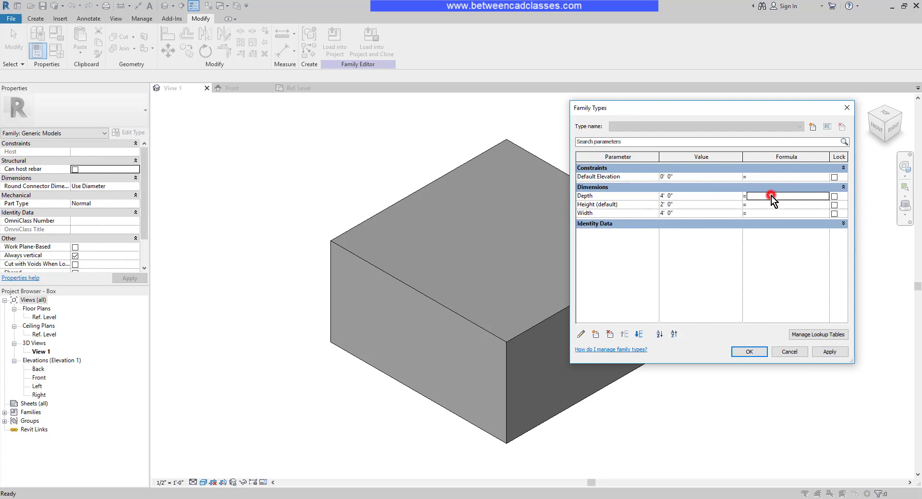
pyautogui.write('Width/2')
pyautogui.press('Tab')
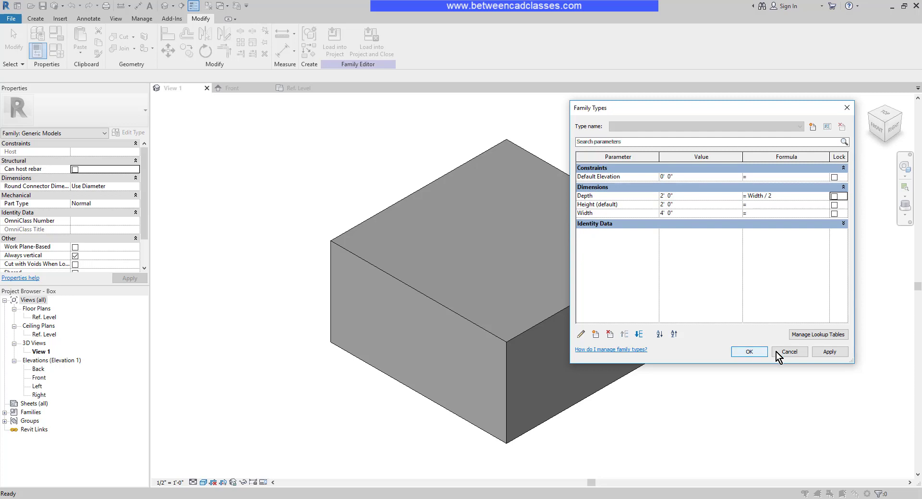
pyautogui.click(829, 352)
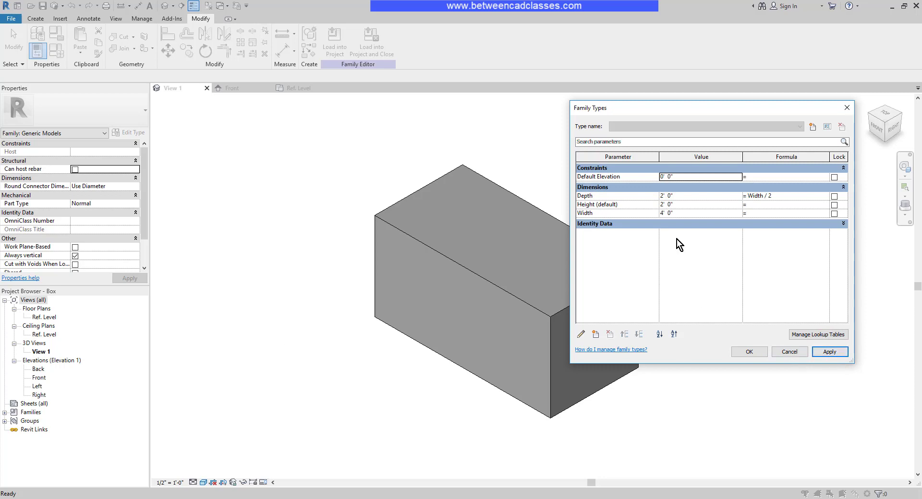
# Test the formula with Width 6', restore Width to 4', and close Family Types
pyautogui.click(682, 214)
pyautogui.write('6')
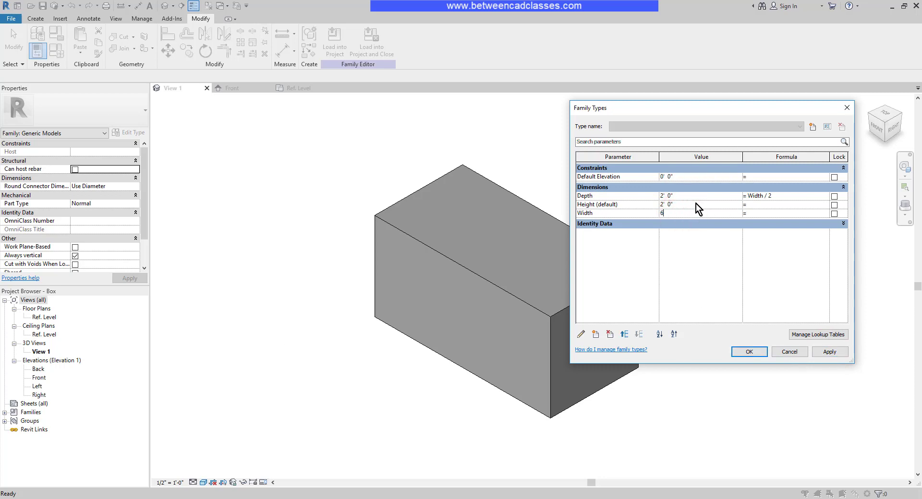
pyautogui.click(826, 353)
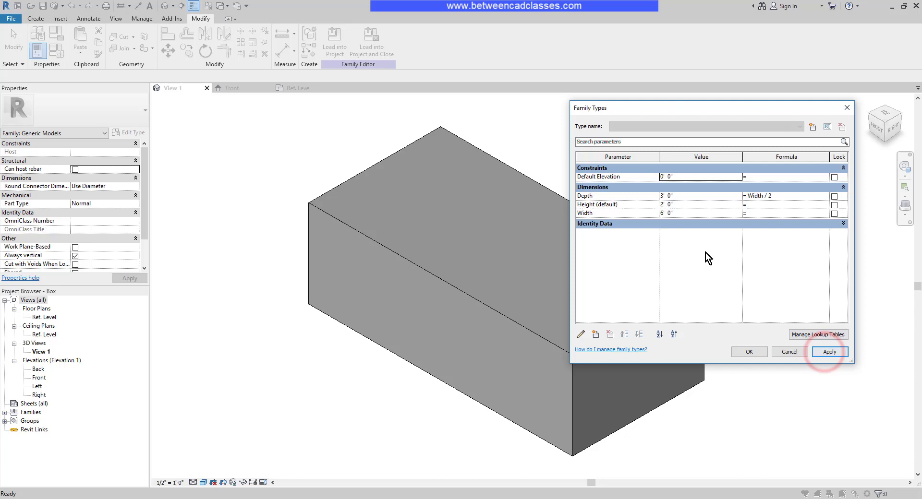
pyautogui.click(688, 213)
pyautogui.write('4')
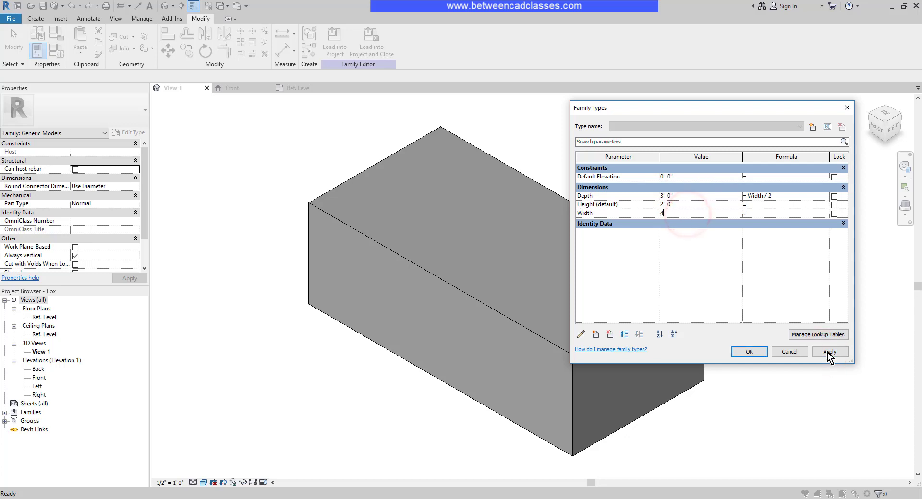
pyautogui.click(828, 353)
pyautogui.click(750, 353)
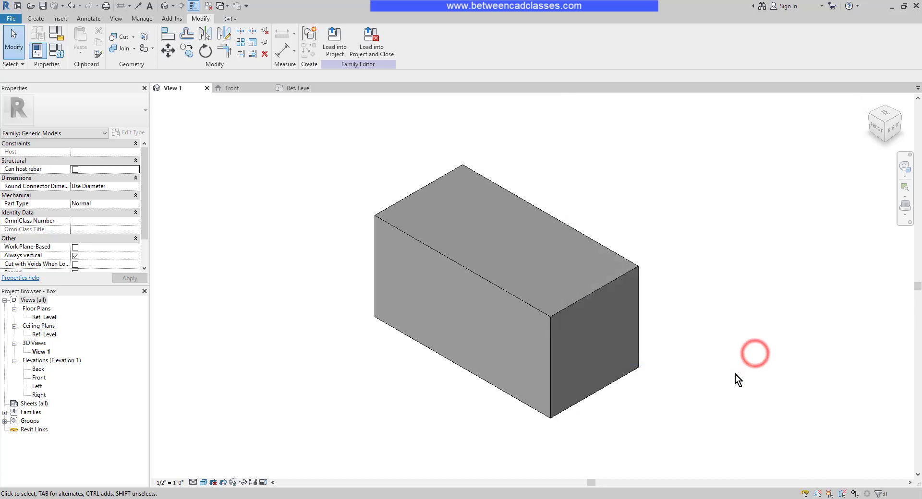
pyautogui.click(736, 375)
# Assign the Glass material to the box extrusion and orbit to a flatter angle
pyautogui.click(435, 180)
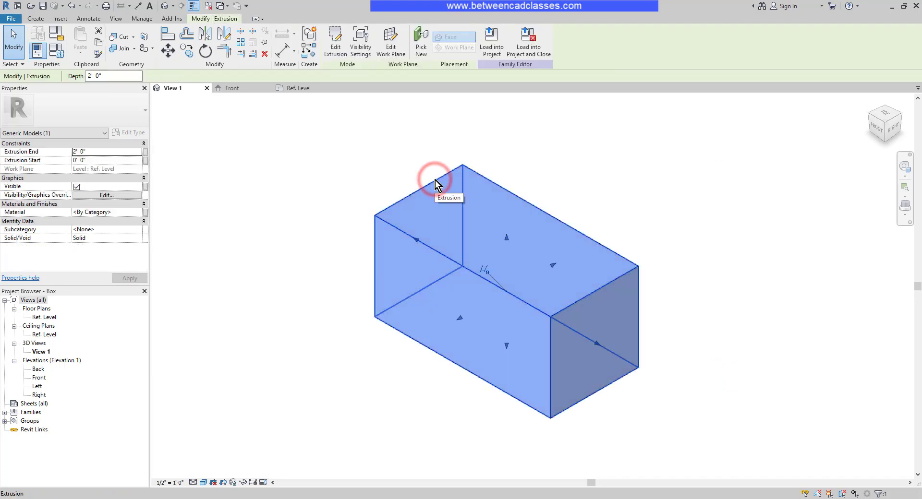
pyautogui.click(139, 213)
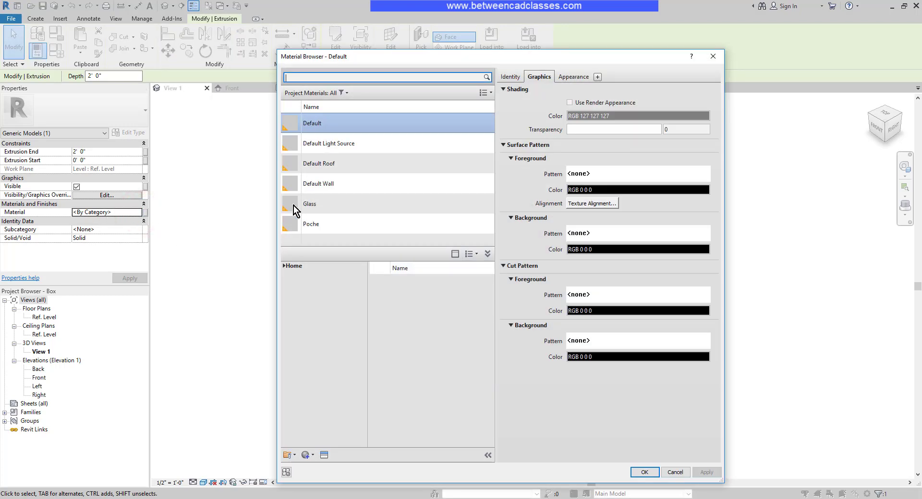
pyautogui.click(328, 204)
pyautogui.click(654, 474)
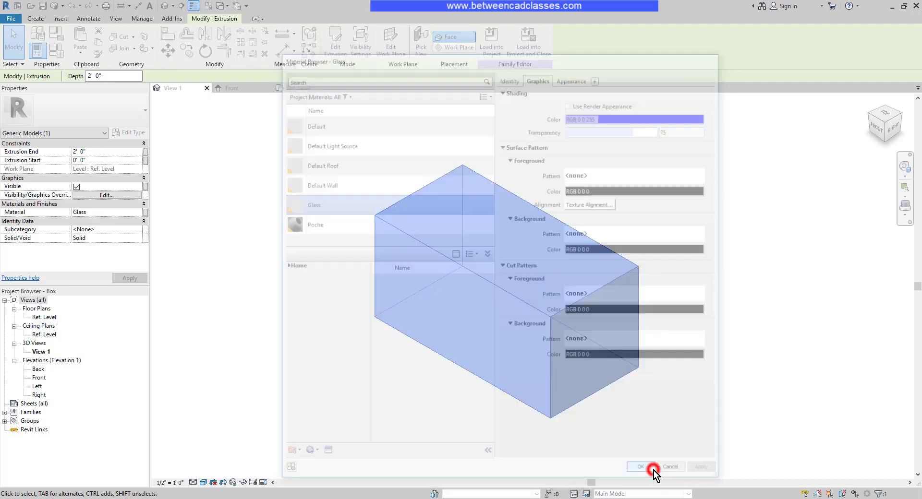
pyautogui.click(744, 273)
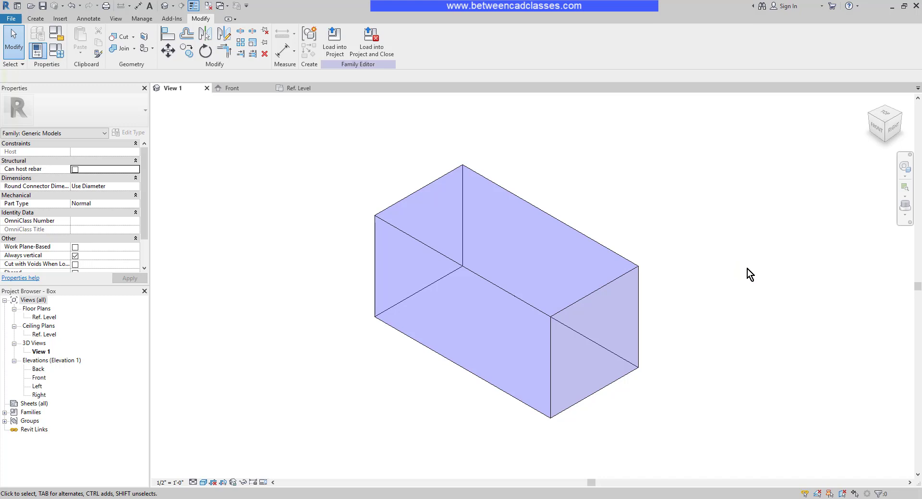
pyautogui.keyDown('shift'); pyautogui.moveTo(719, 390); pyautogui.dragTo(715, 341, button='middle'); pyautogui.keyUp('shift')
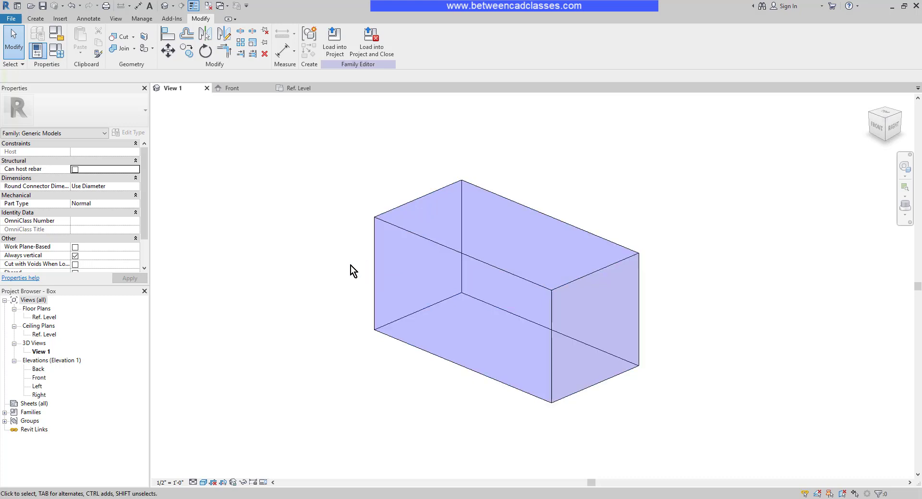
# Associate the extrusion's Material with a new instance parameter 'Box Material'
pyautogui.click(408, 236)
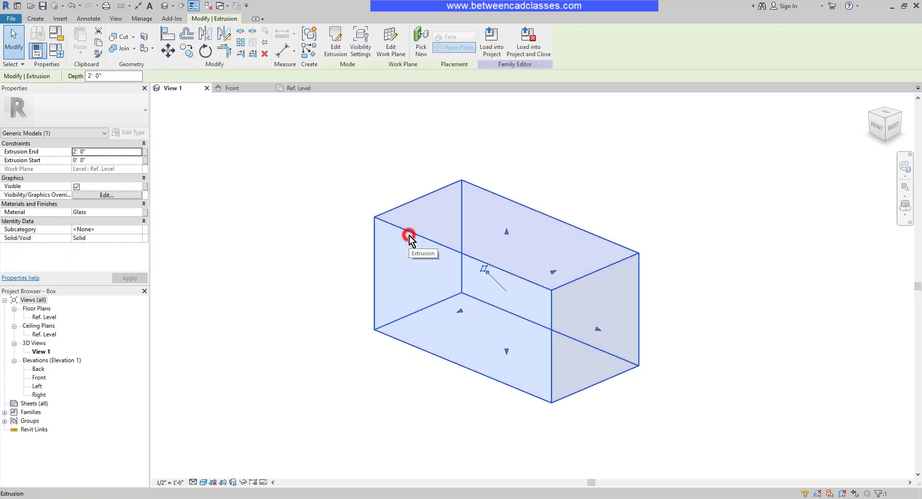
pyautogui.click(145, 214)
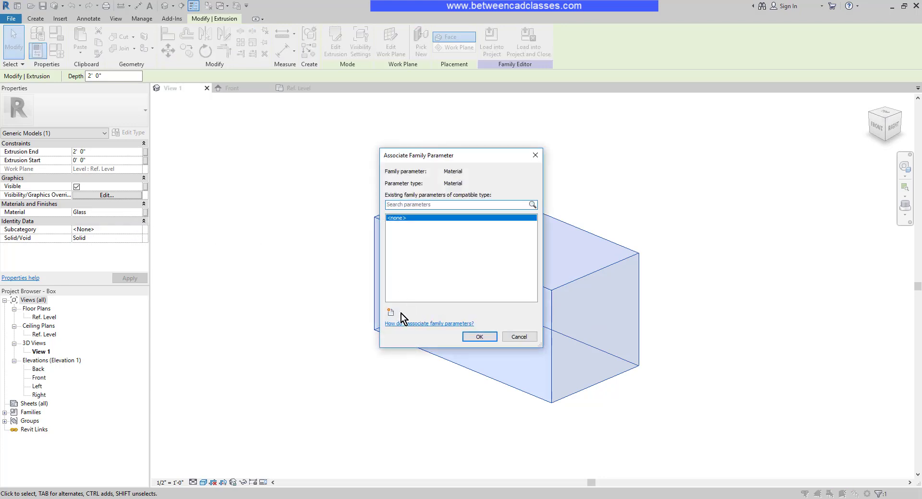
pyautogui.click(396, 314)
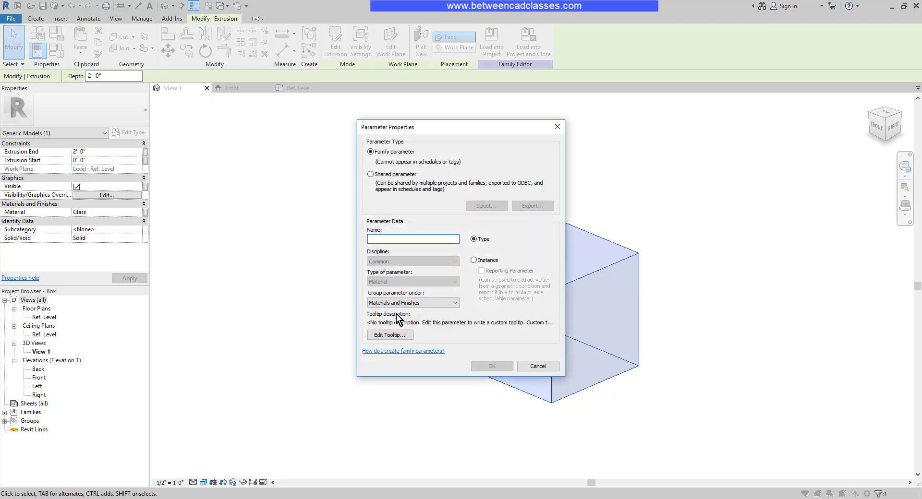
pyautogui.write('Box Material')
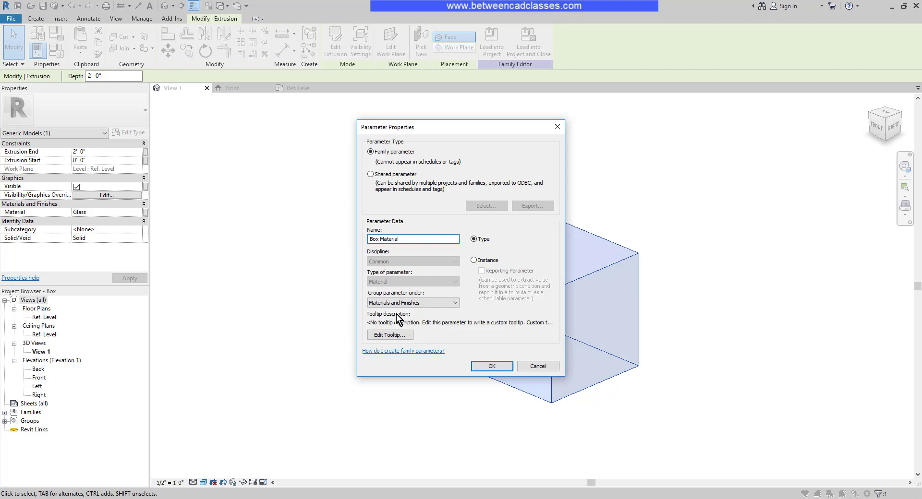
pyautogui.click(475, 260)
pyautogui.click(492, 366)
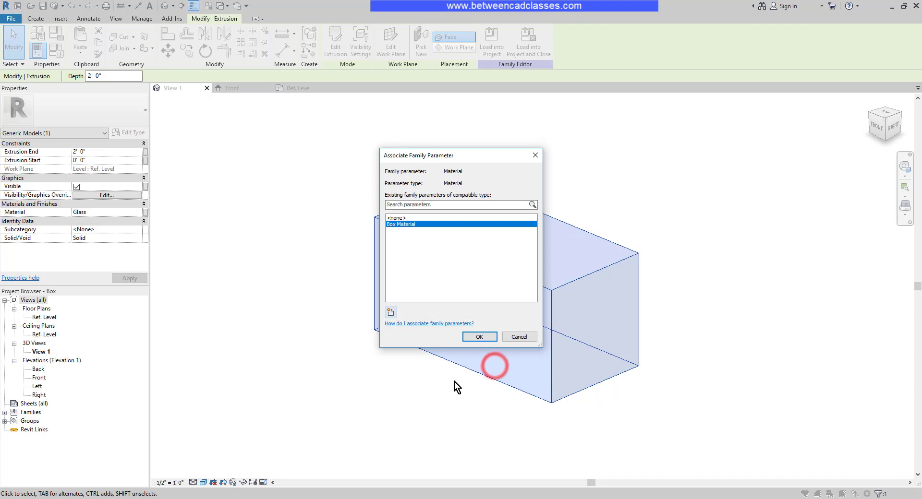
pyautogui.click(476, 336)
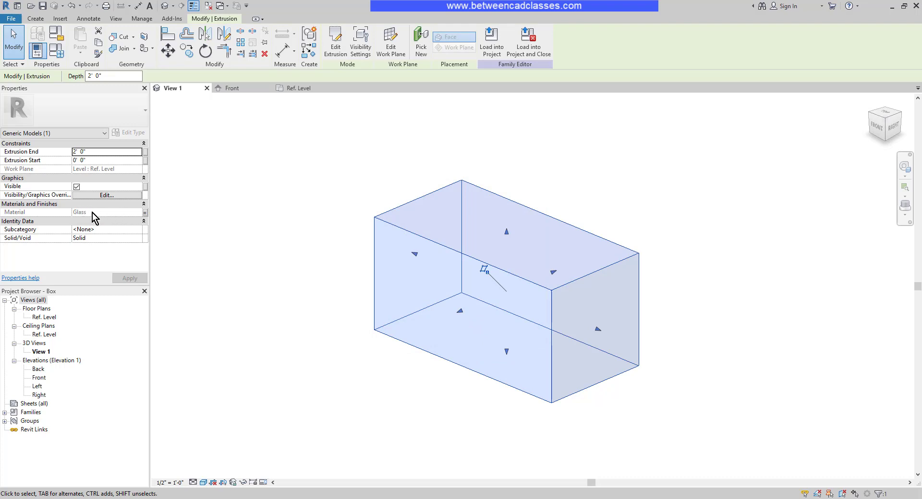
pyautogui.click(333, 263)
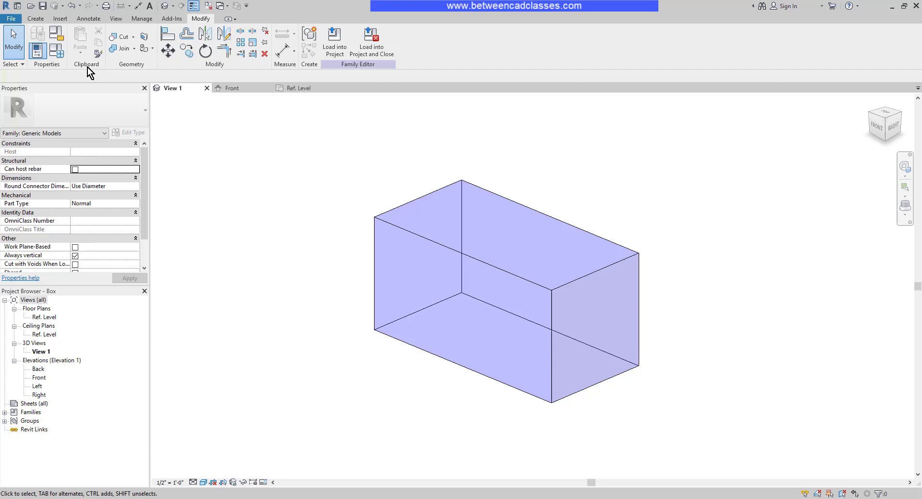
# Create a new default material from the Box Material value in Family Types
pyautogui.click(60, 53)
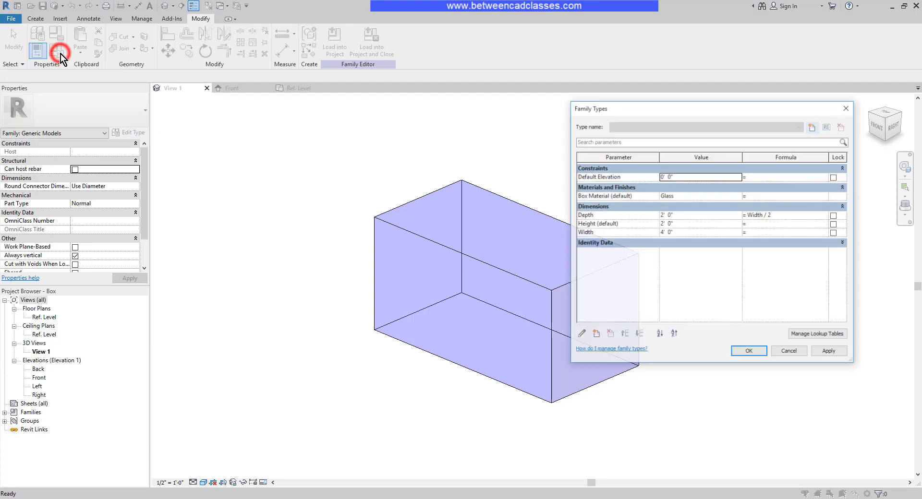
pyautogui.click(737, 197)
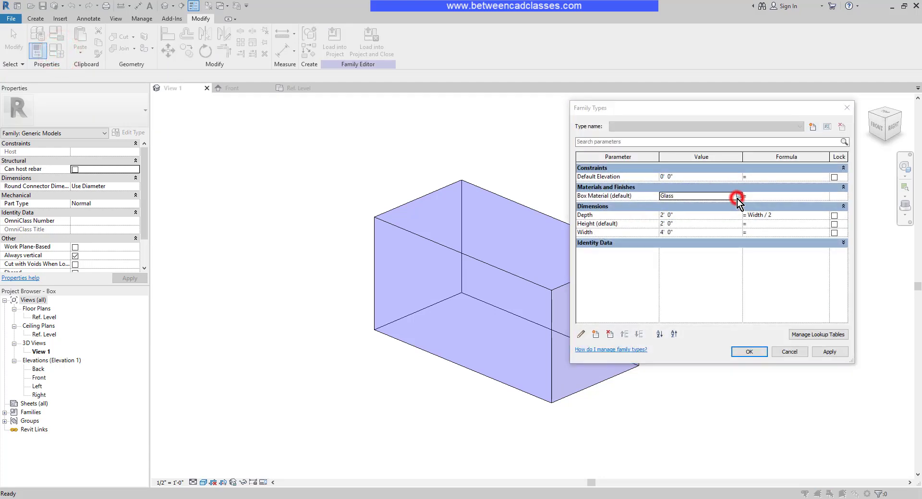
pyautogui.click(739, 197)
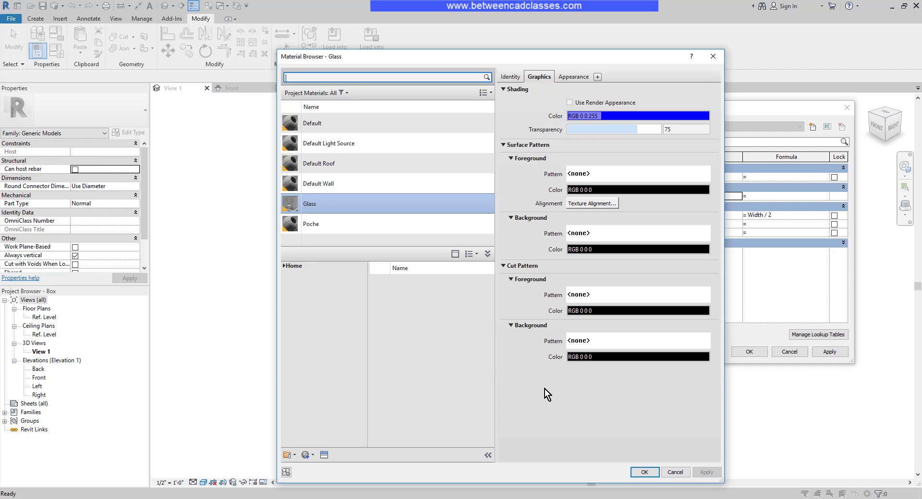
pyautogui.click(312, 456)
pyautogui.click(336, 467)
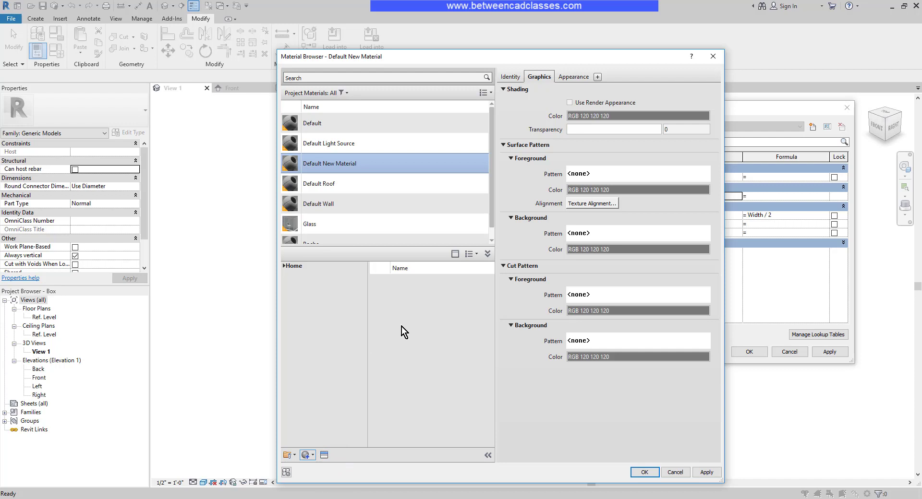
# Rename the new material to 'Terra Cotta Tile'
pyautogui.scroll(-1, 370, 186)
pyautogui.rightClick(344, 153)
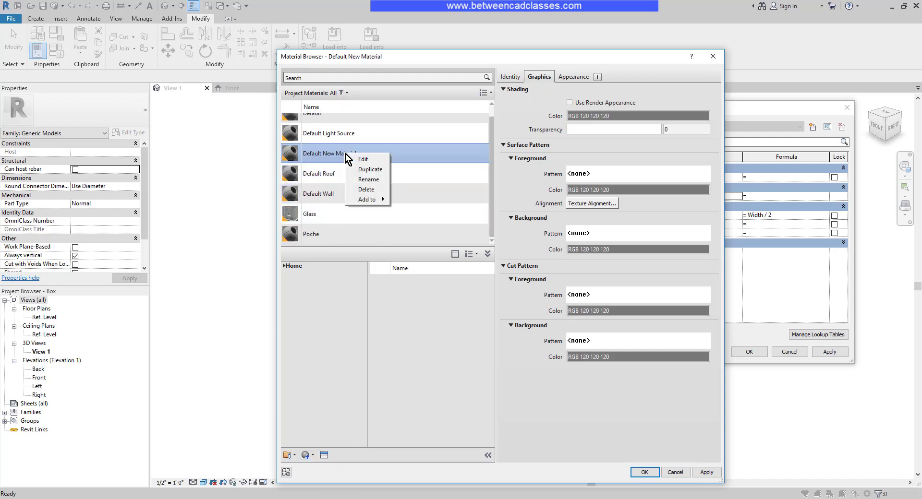
pyautogui.click(372, 182)
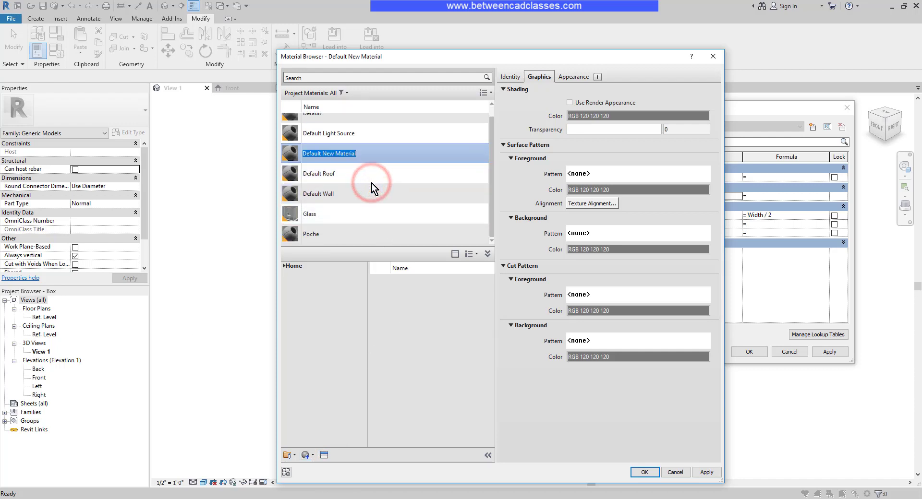
pyautogui.write('Terra')
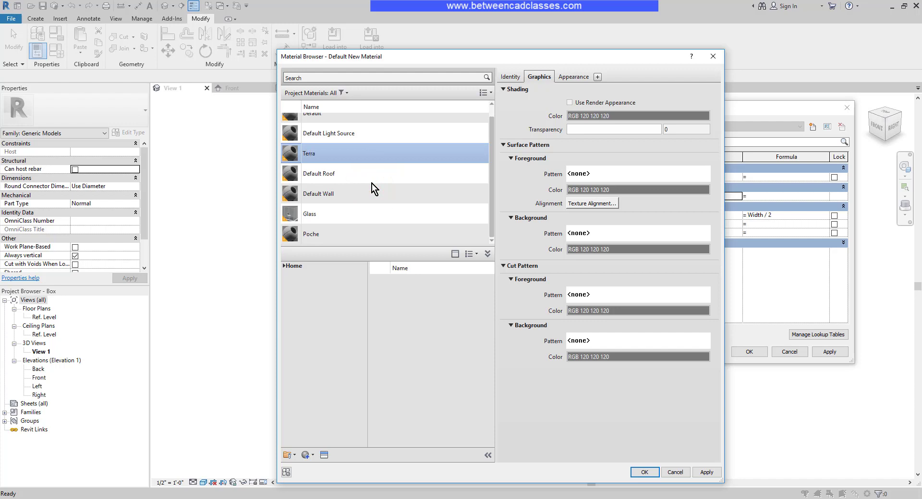
pyautogui.write(' Cotta Tile')
pyautogui.press('Return')
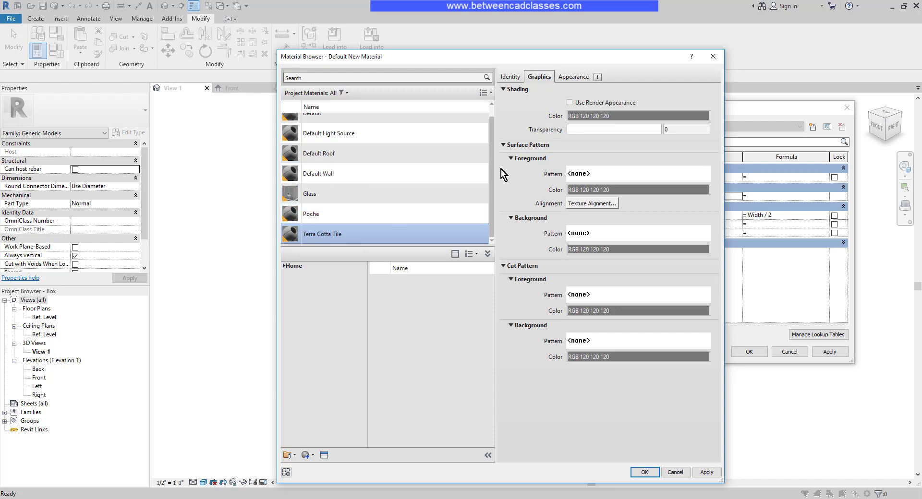
# Replace Terra Cotta Tile's appearance asset with '3in Square - Terra Cotta', found by searching 'terra'
pyautogui.click(578, 77)
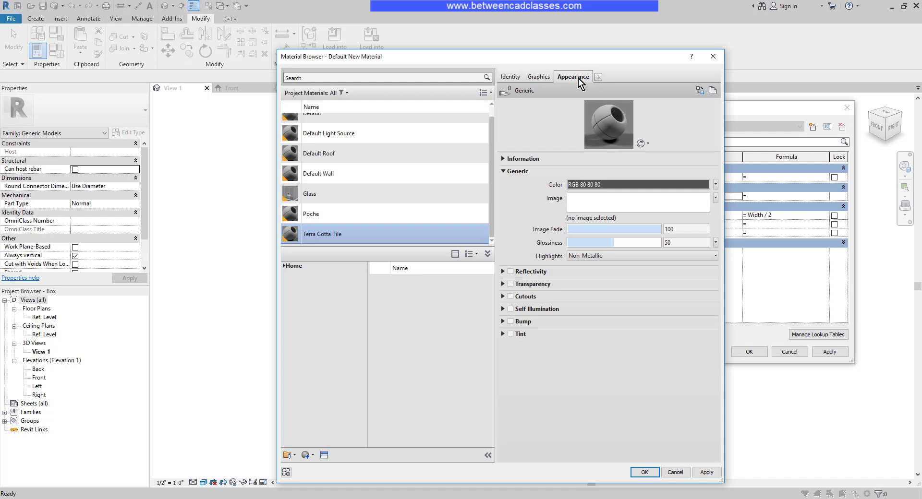
pyautogui.click(700, 91)
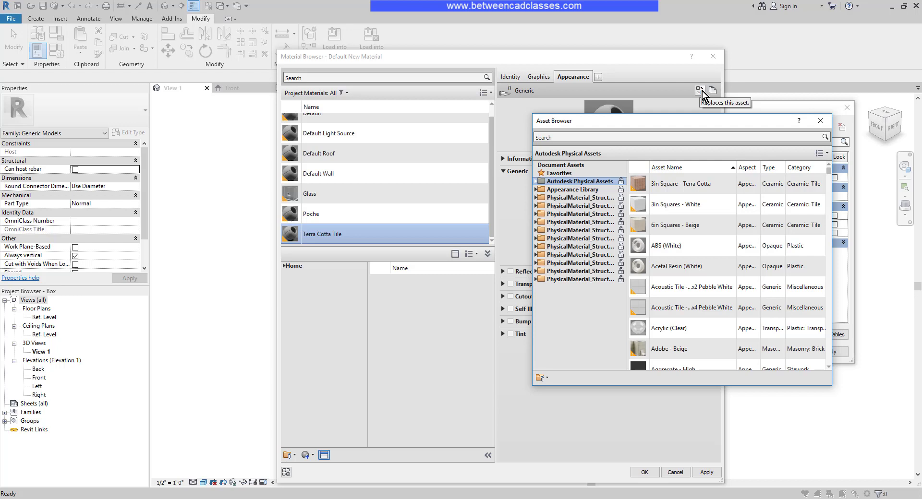
pyautogui.moveTo(709, 183)
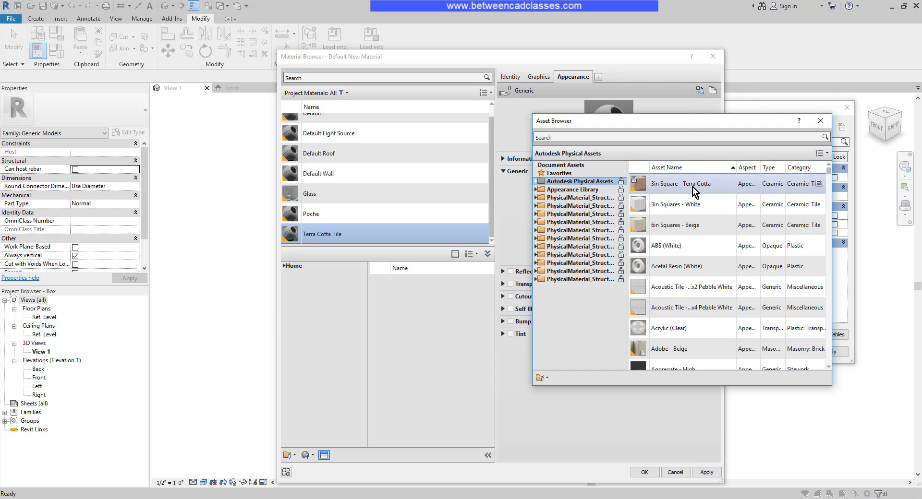
pyautogui.click(567, 137)
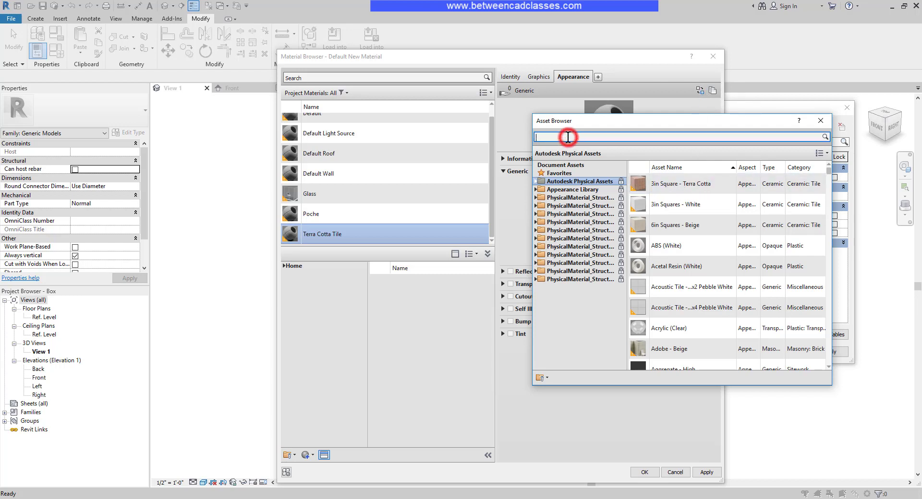
pyautogui.write('terra')
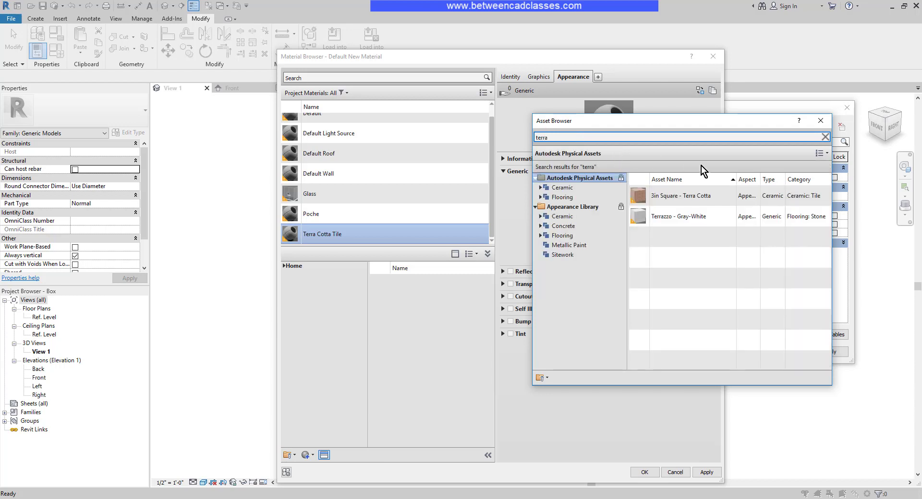
pyautogui.moveTo(689, 199)
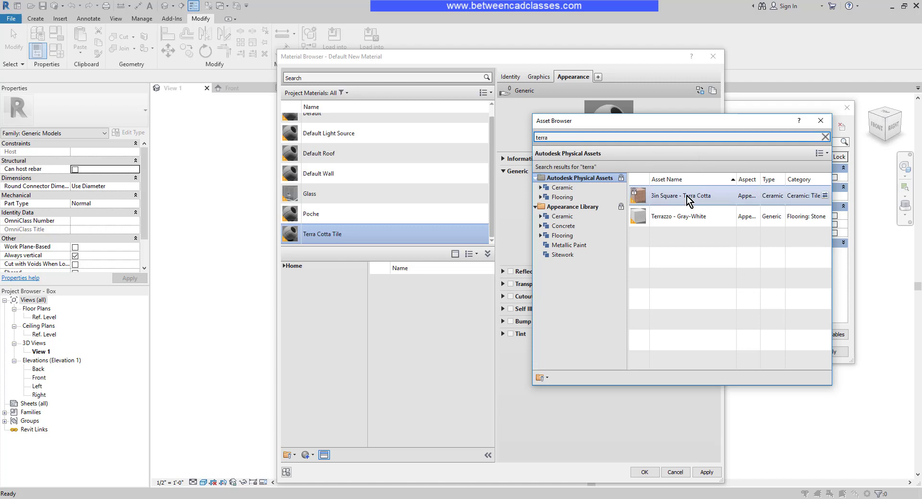
pyautogui.click(825, 196)
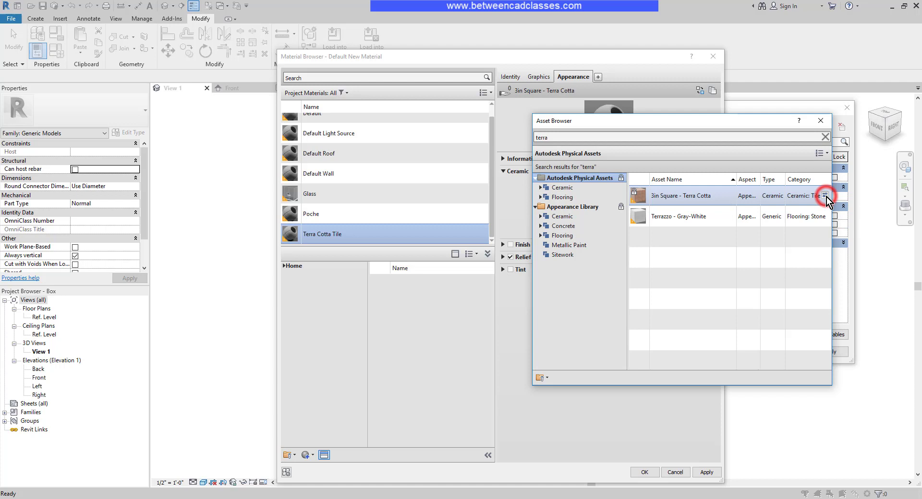
pyautogui.click(820, 121)
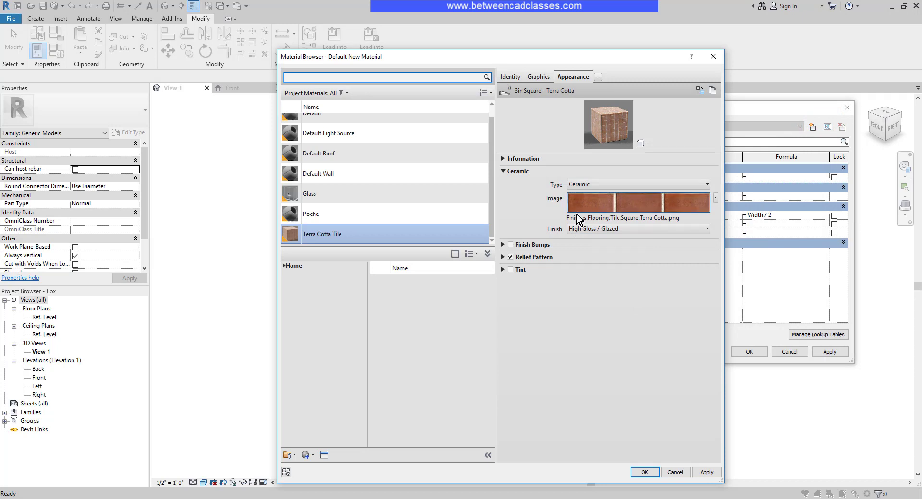
# Enable Use Render Appearance for shading on the Graphics tab, giving RGB 156 97 73
pyautogui.moveTo(691, 212)
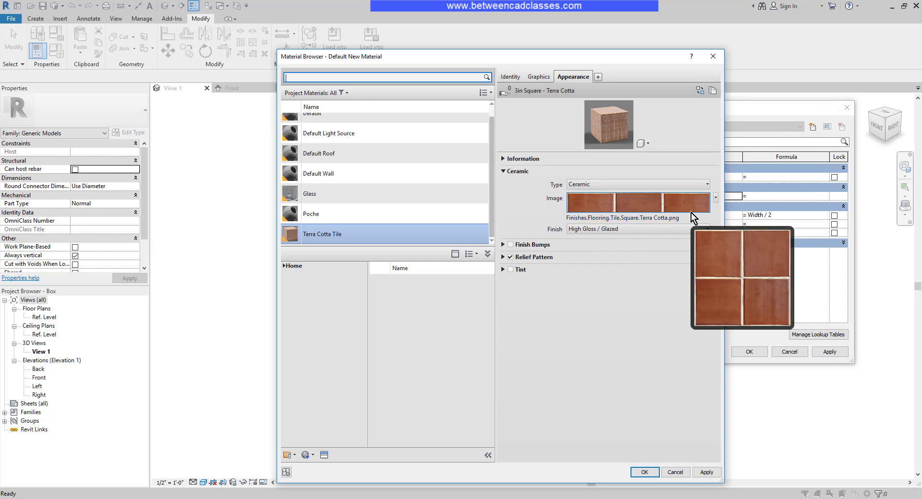
pyautogui.click(542, 78)
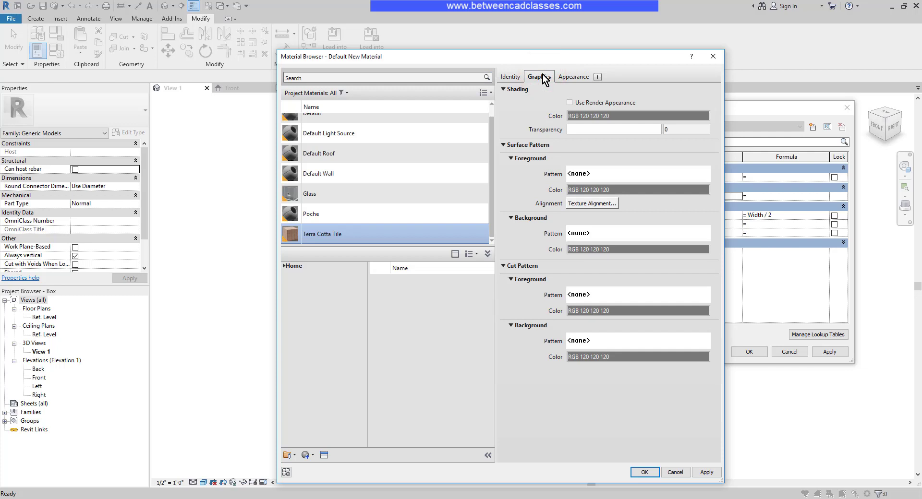
pyautogui.click(570, 103)
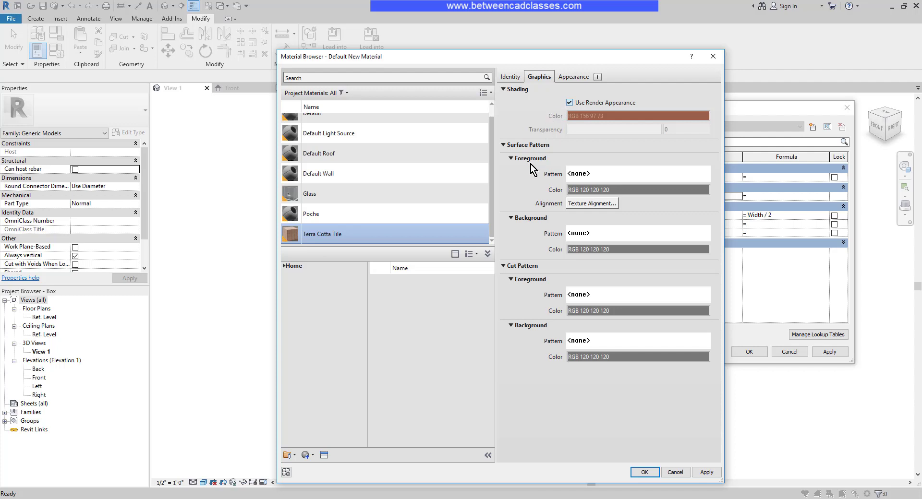
# Create a new crosshatch model fill pattern named '3" Tile' for the surface foreground
pyautogui.click(585, 176)
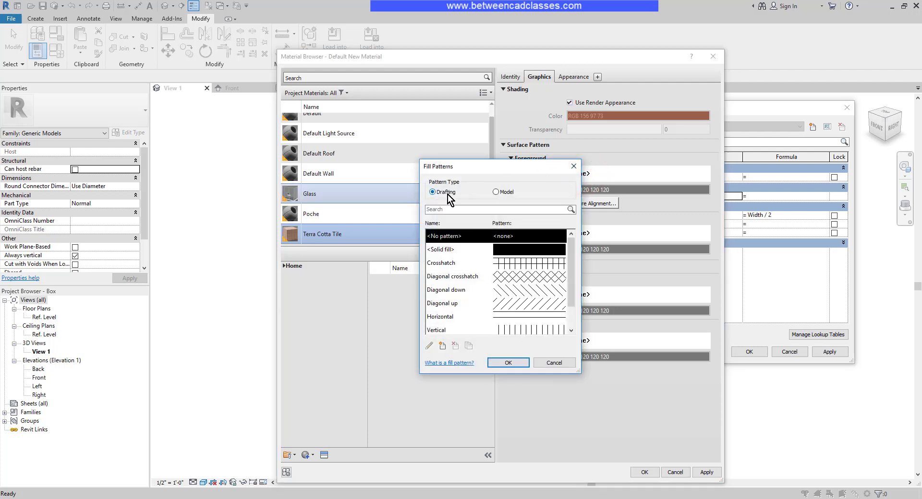
pyautogui.click(496, 192)
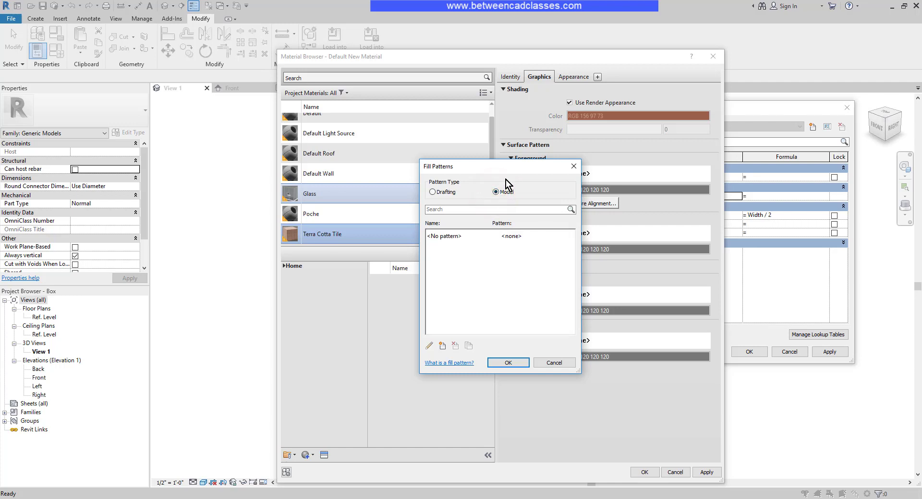
pyautogui.click(441, 345)
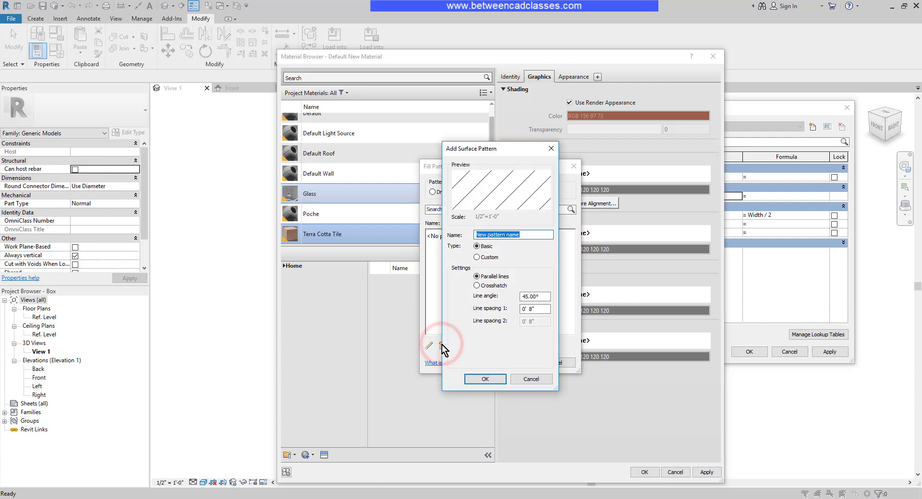
pyautogui.moveTo(522, 235); pyautogui.dragTo(476, 234)
pyautogui.write('3"')
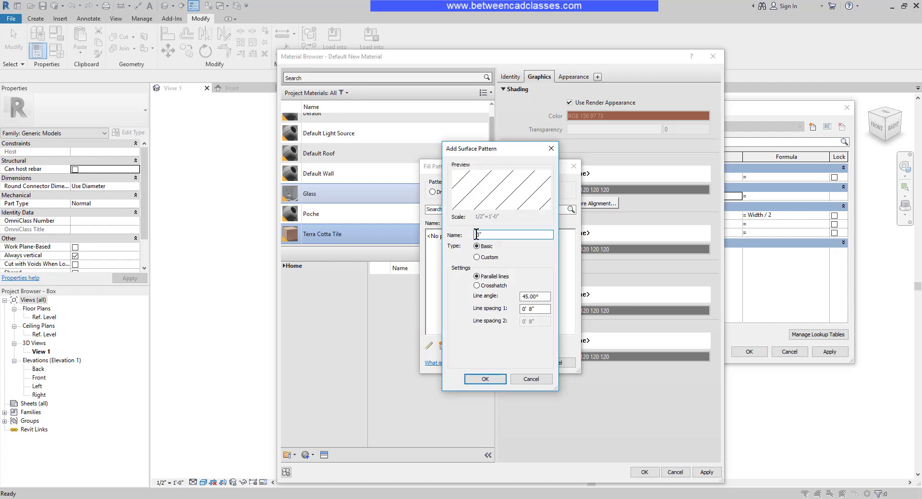
pyautogui.write(' Tile')
pyautogui.click(489, 286)
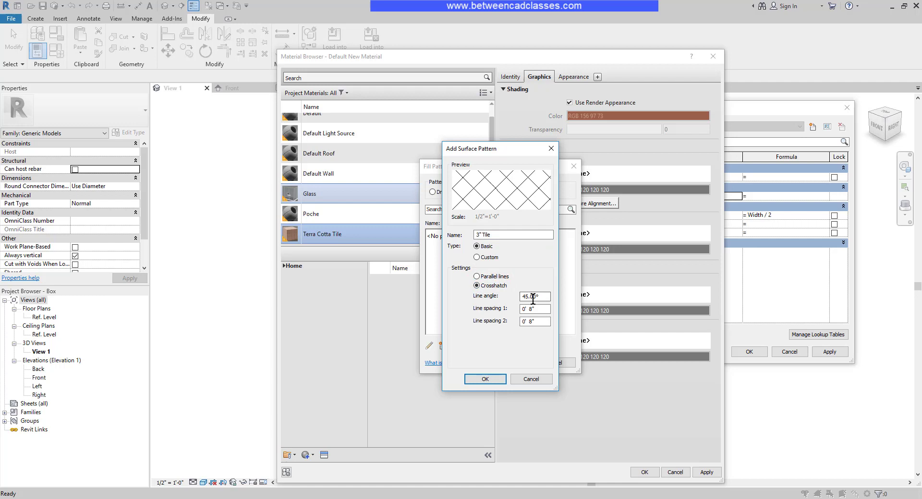
# Set the pattern to 0° angle with 3" spacings, assign it, and close the Material Browser
pyautogui.doubleClick(546, 296)
pyautogui.write('0')
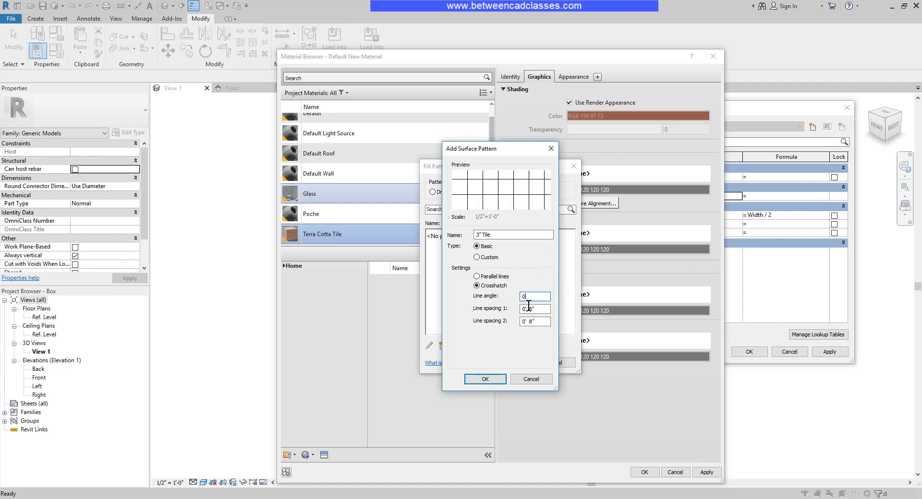
pyautogui.click(536, 308)
pyautogui.press('BackSpace')
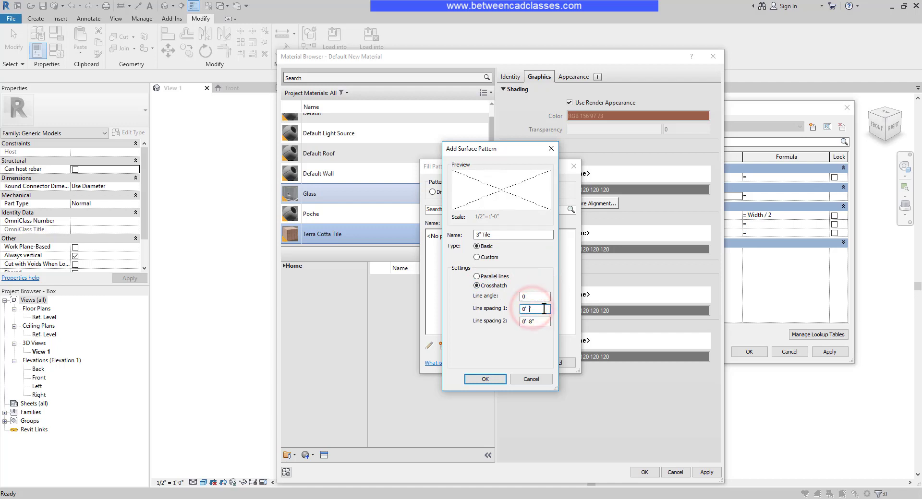
pyautogui.write('3')
pyautogui.click(542, 321)
pyautogui.press('BackSpace')
pyautogui.write('3')
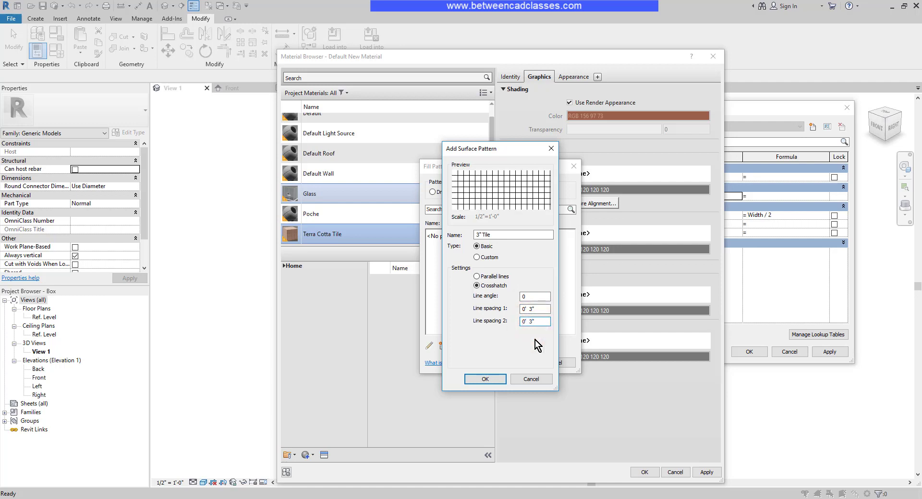
pyautogui.click(485, 379)
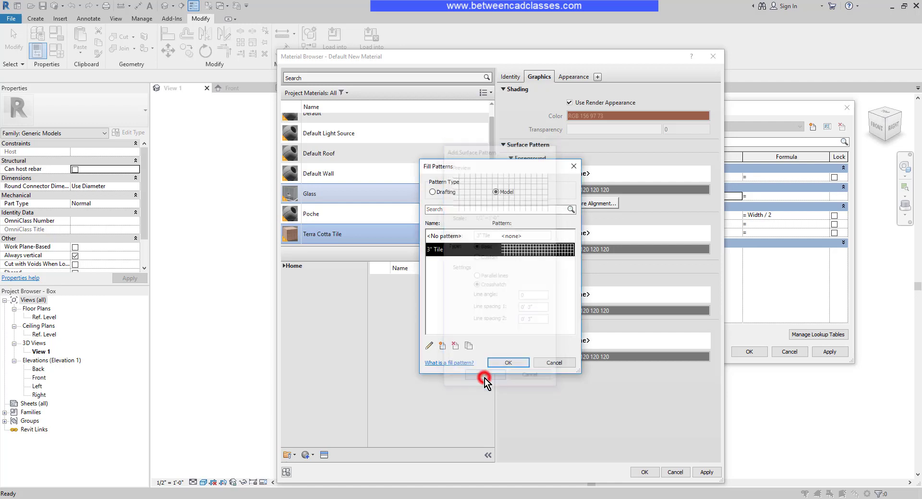
pyautogui.click(509, 363)
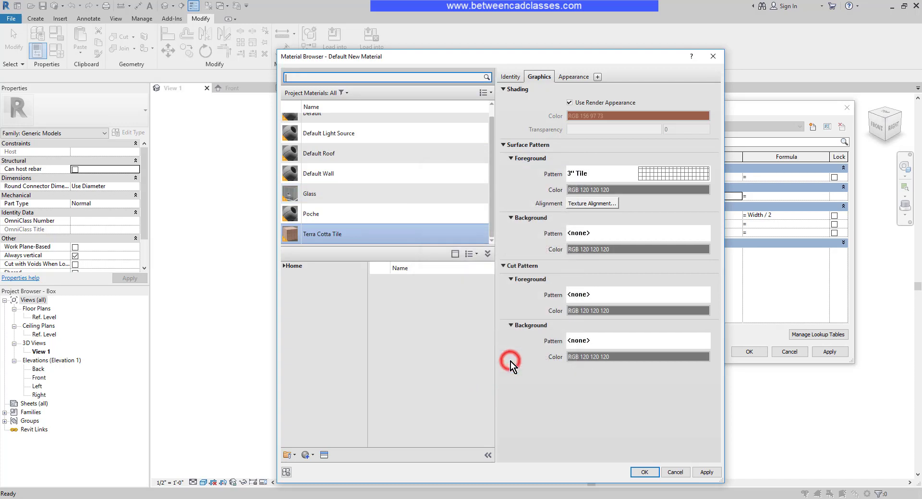
pyautogui.click(645, 473)
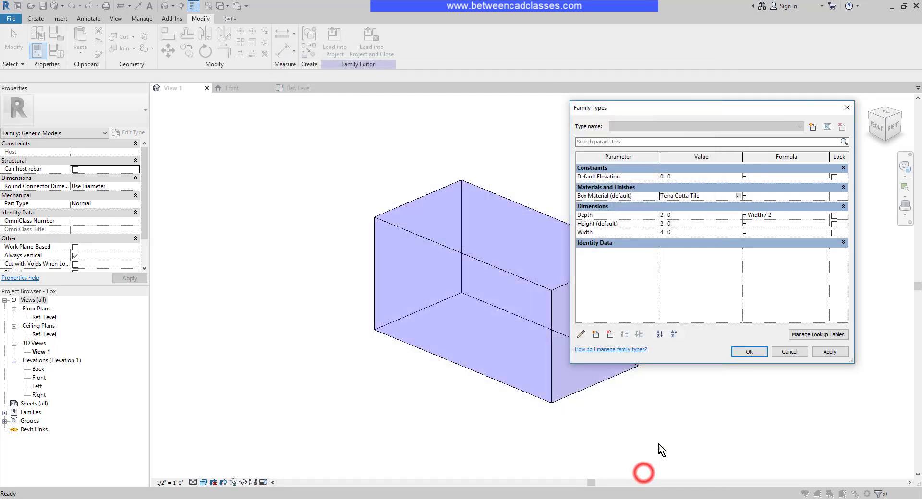
# Apply the terra cotta material from Family Types and switch the visual style to Realistic
pyautogui.click(746, 352)
pyautogui.click(709, 400)
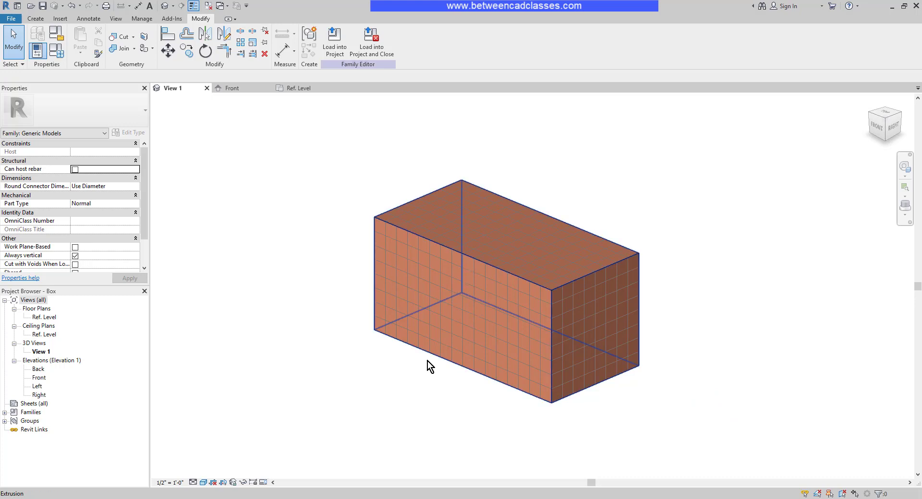
pyautogui.click(203, 483)
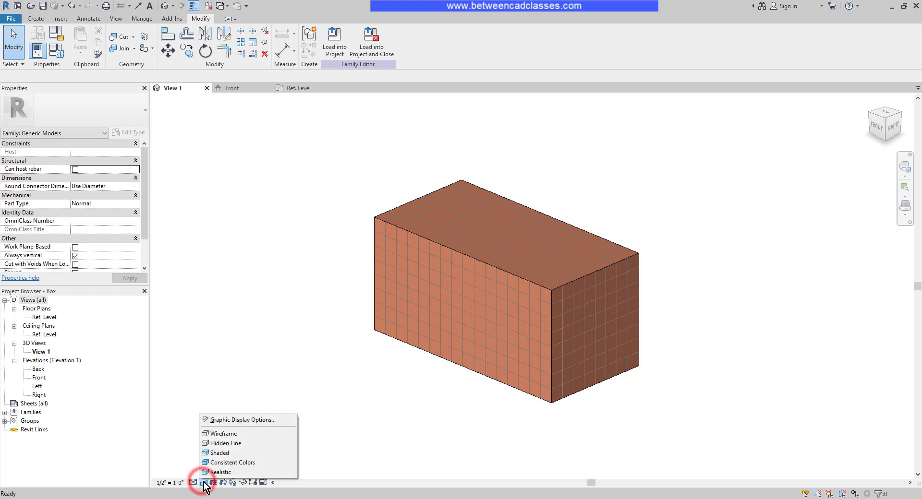
pyautogui.click(217, 472)
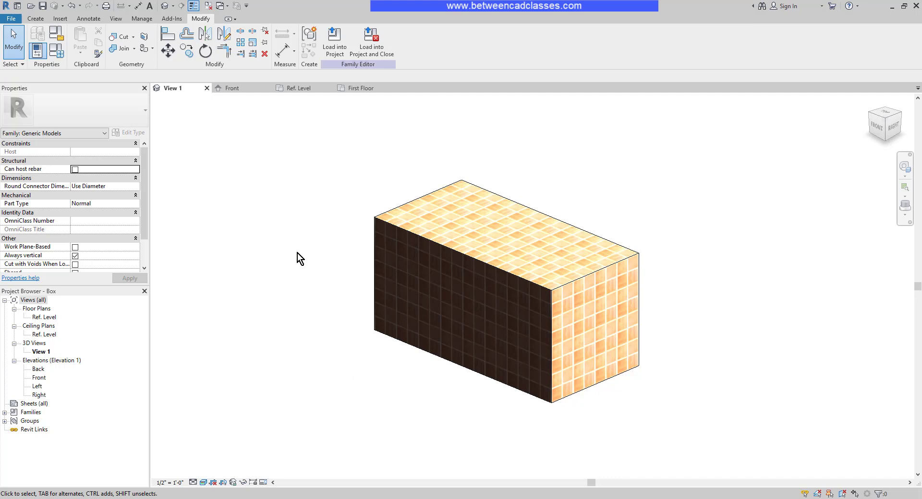
# Add a new box type named 4'-0" x 2'-0"
pyautogui.click(53, 53)
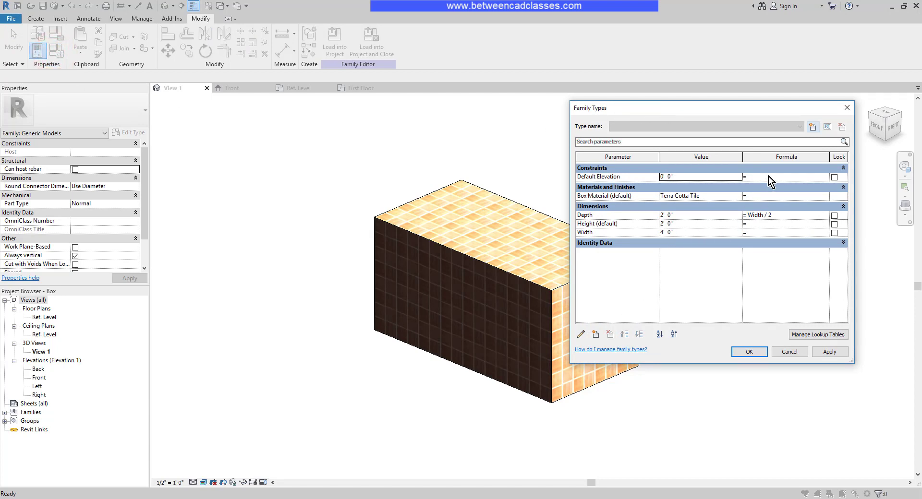
pyautogui.click(811, 127)
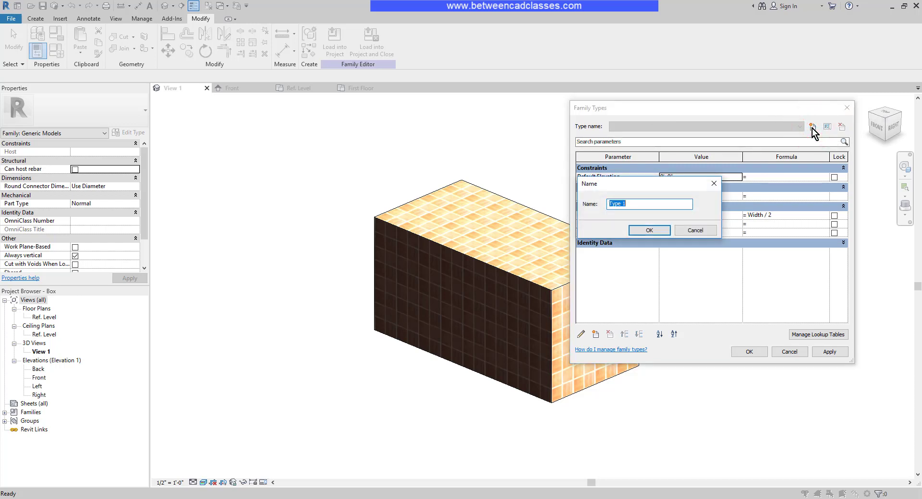
pyautogui.write('4\'-0" x 2\'-0')
pyautogui.click(648, 231)
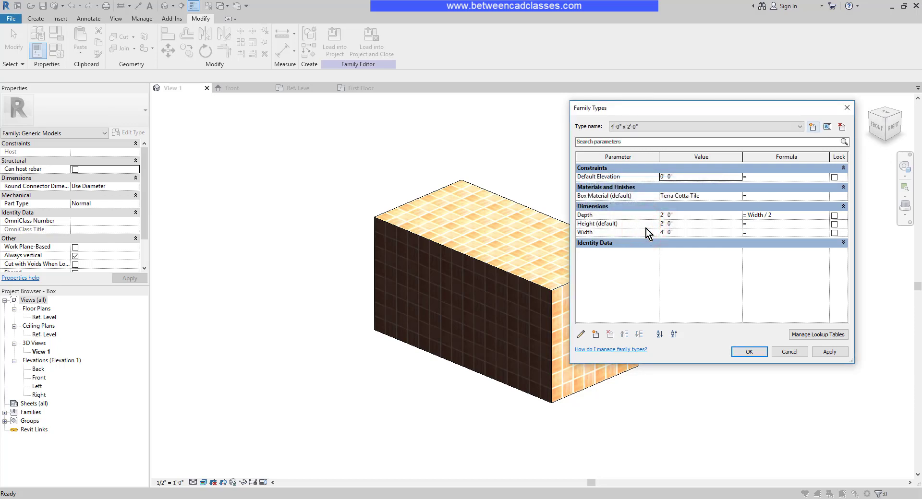
# Add a 6'-0" x 3'-0" type and set its Width to 6'
pyautogui.click(812, 127)
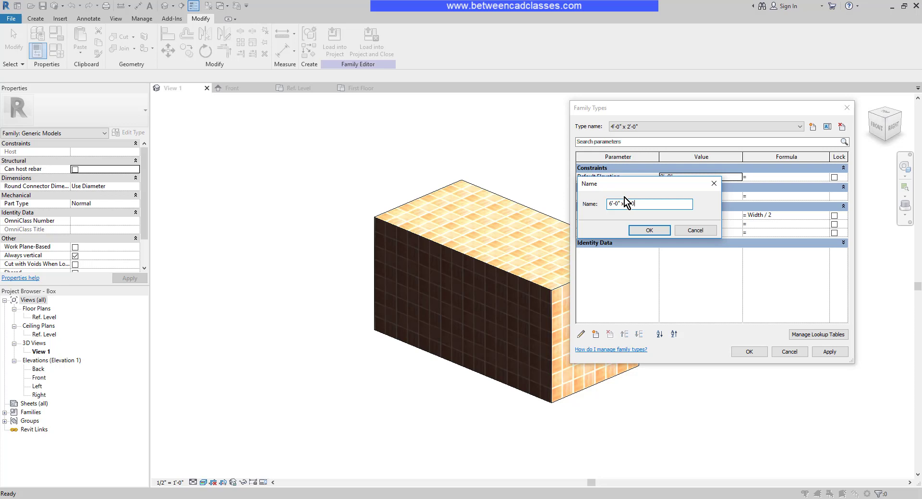
pyautogui.click(643, 231)
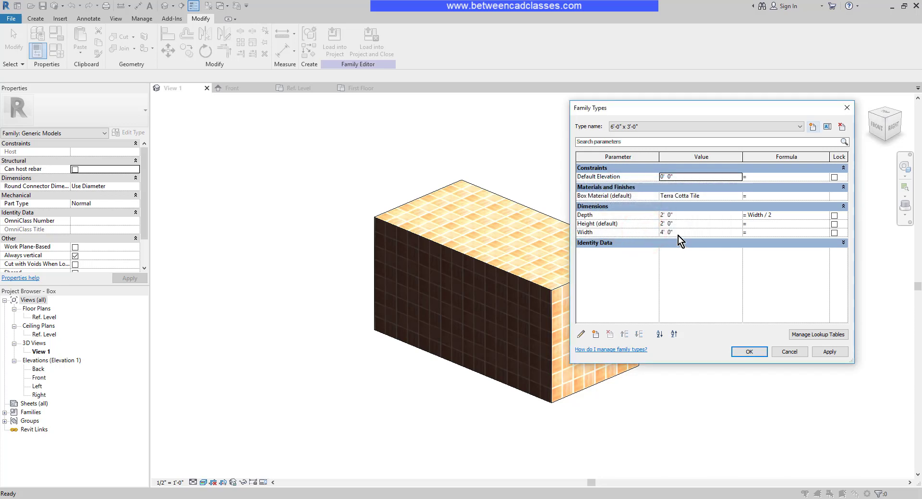
pyautogui.click(678, 234)
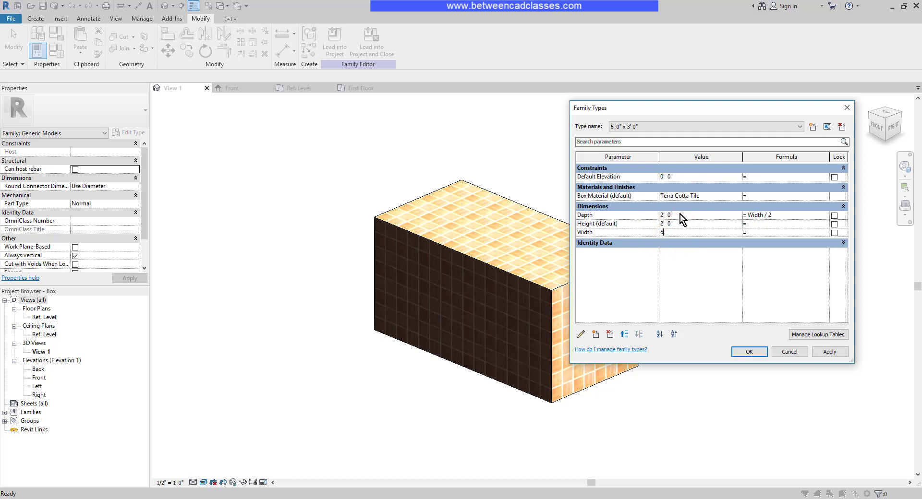
pyautogui.write('6')
pyautogui.click(680, 214)
# Add an 8'-0" x 4'-0" Box family type with Width set to 8'
pyautogui.click(793, 108)
pyautogui.click(812, 127)
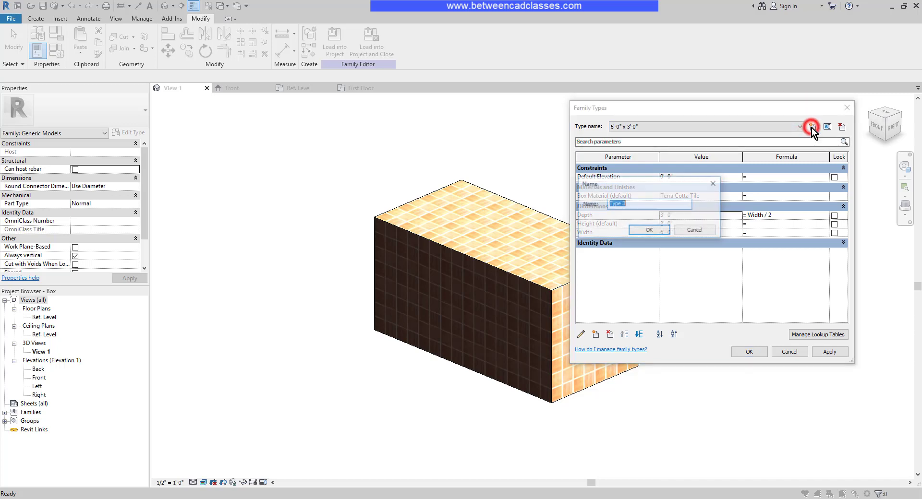
pyautogui.write('8\'-0" x 4\'=0')
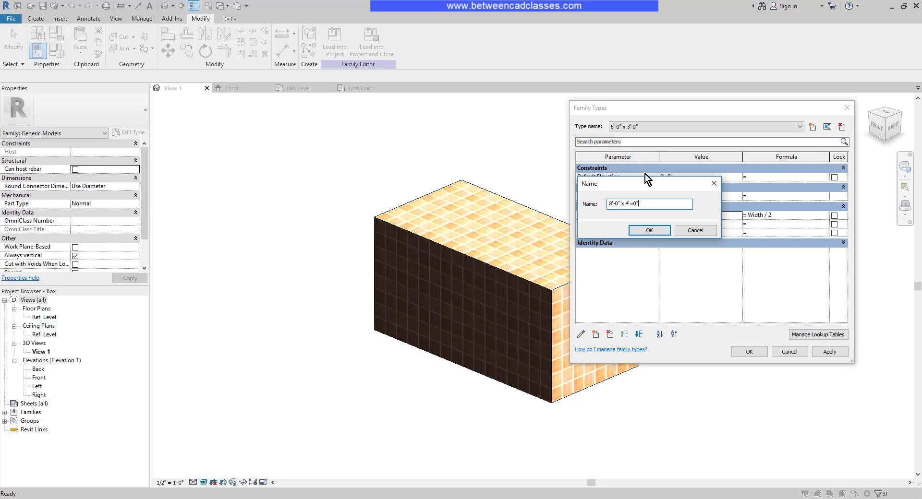
pyautogui.click(634, 203)
pyautogui.press('BackSpace')
pyautogui.write('-')
pyautogui.click(649, 230)
pyautogui.click(681, 234)
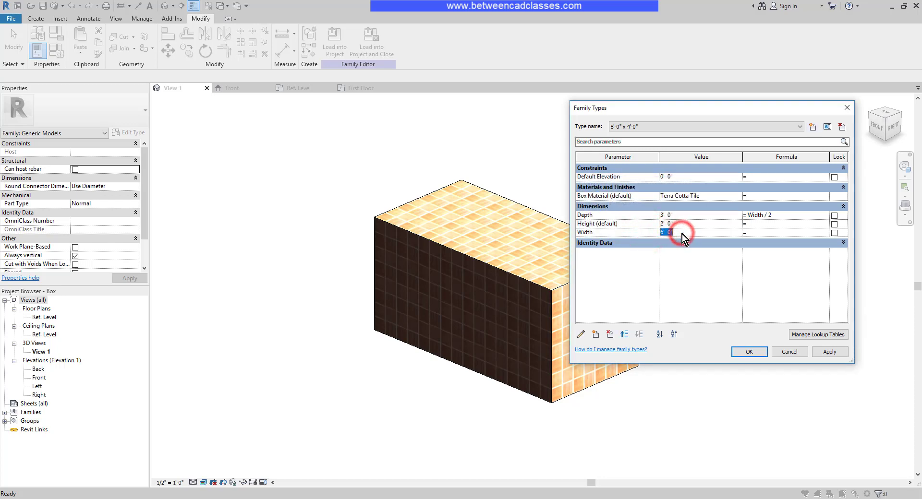
pyautogui.write('8')
pyautogui.click(686, 216)
# Add the 11'-0" x 5'-6" type with Width 11' and apply it to the box
pyautogui.click(812, 127)
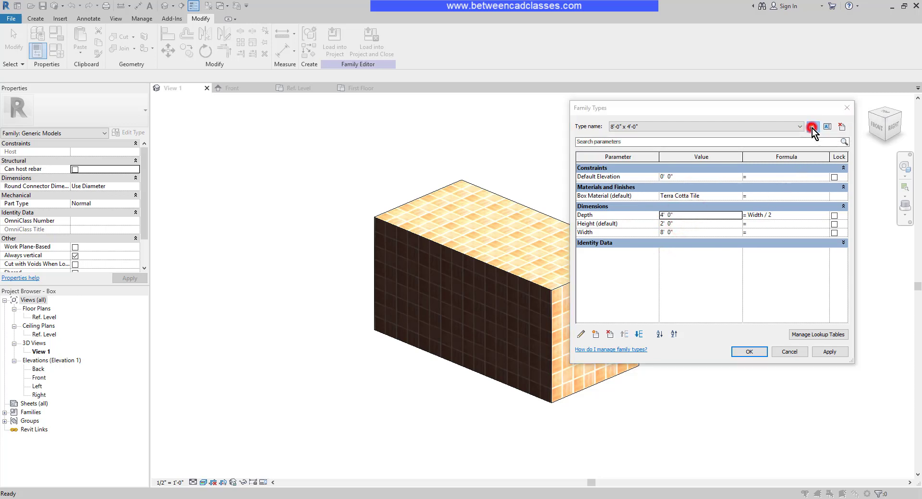
pyautogui.write('11')
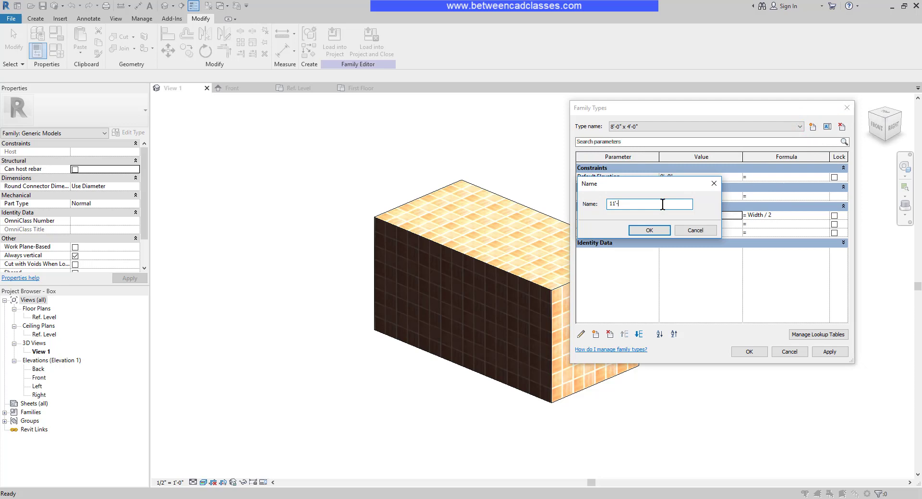
pyautogui.write('\'-0" x 5\'-6')
pyautogui.click(659, 232)
pyautogui.click(695, 235)
pyautogui.write('11')
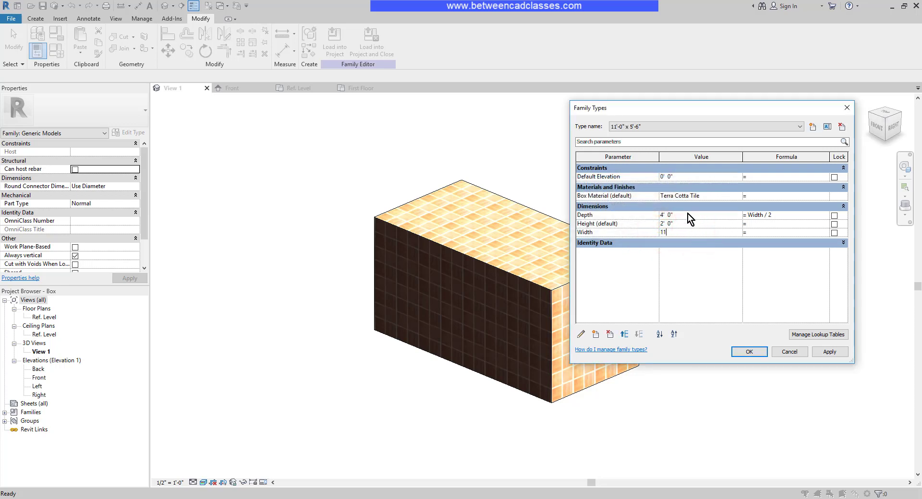
pyautogui.click(687, 215)
pyautogui.click(830, 352)
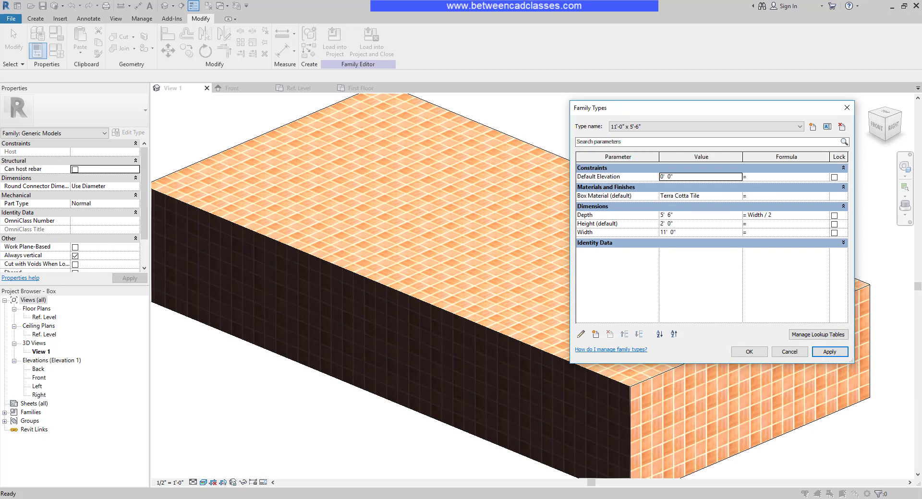
# Apply the 4'-0" x 2'-0" type, then the 6'-0" x 3'-0" type, and close Family Types with OK
pyautogui.click(762, 128)
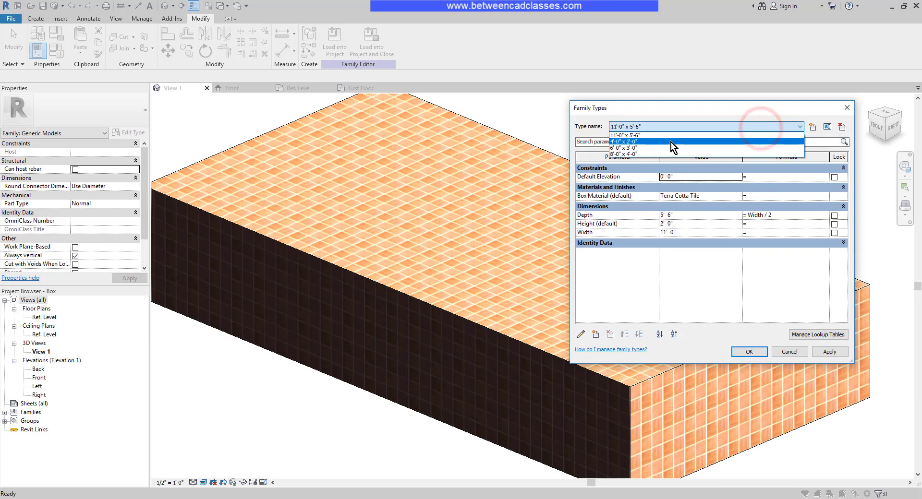
pyautogui.click(670, 142)
pyautogui.click(830, 352)
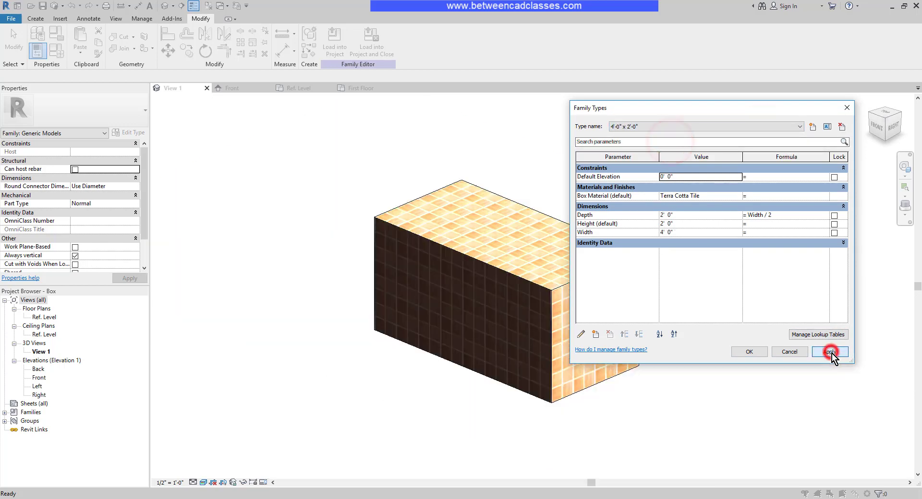
pyautogui.click(730, 127)
pyautogui.click(655, 148)
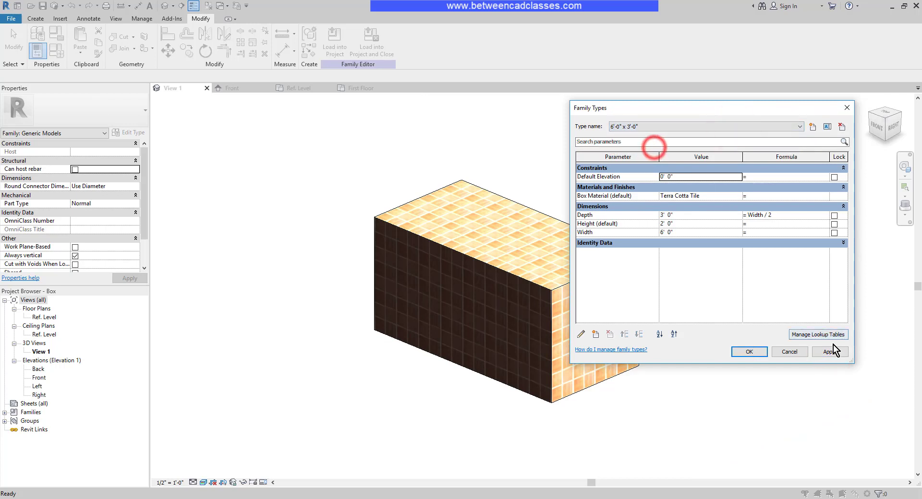
pyautogui.click(834, 351)
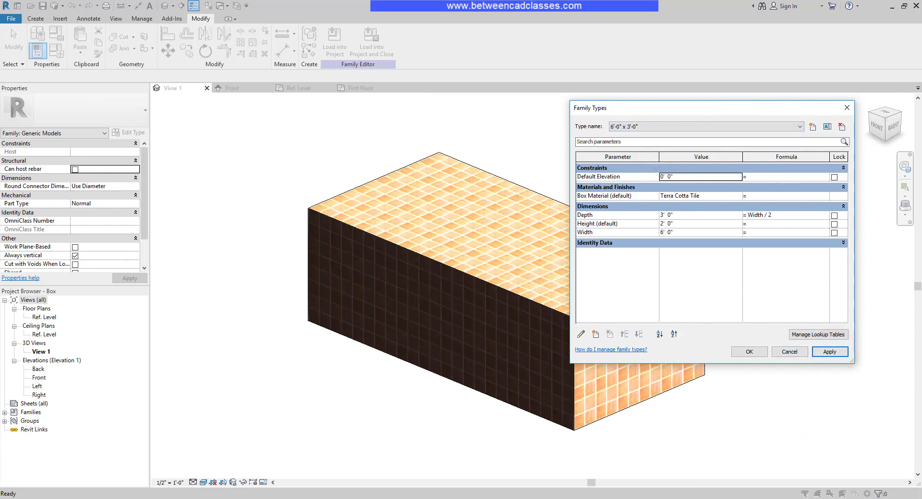
pyautogui.click(747, 353)
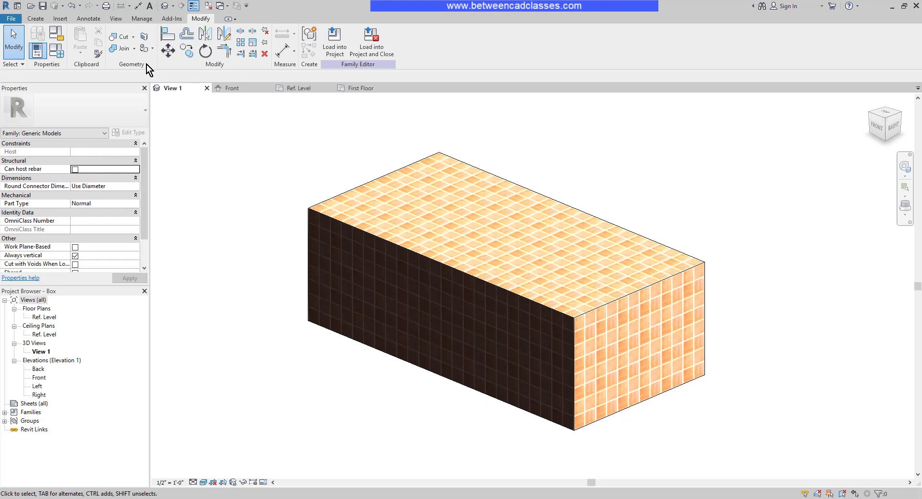
# Set the Box family category to Furniture in Family Category and Parameters
pyautogui.click(61, 38)
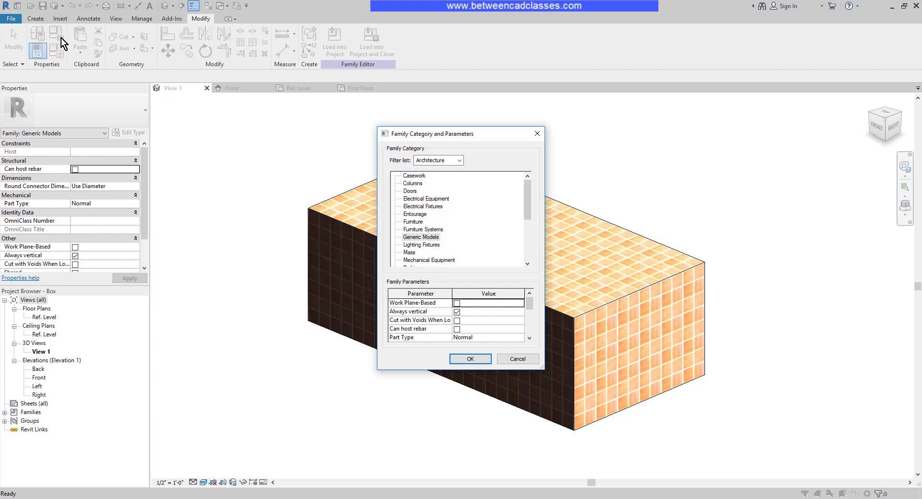
pyautogui.click(420, 222)
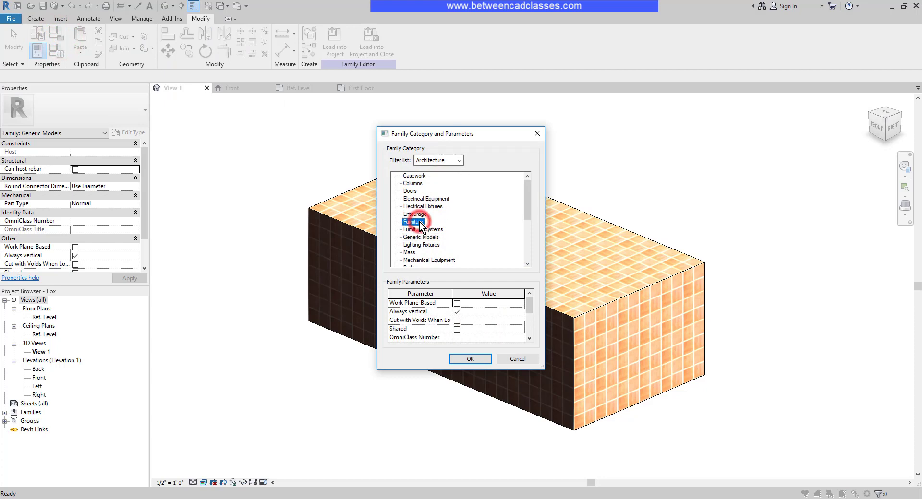
pyautogui.click(482, 360)
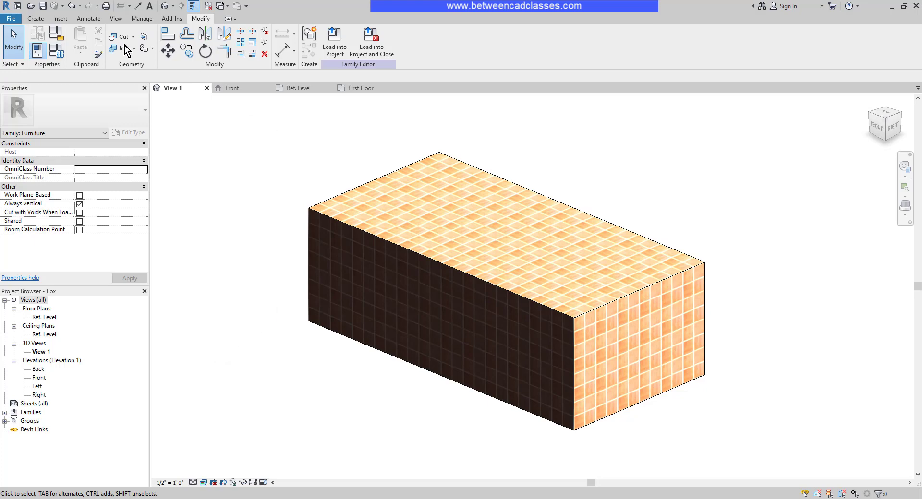
# Save the Box family and check the project's First Floor plan before returning to Ref. Level
pyautogui.click(42, 7)
pyautogui.click(361, 89)
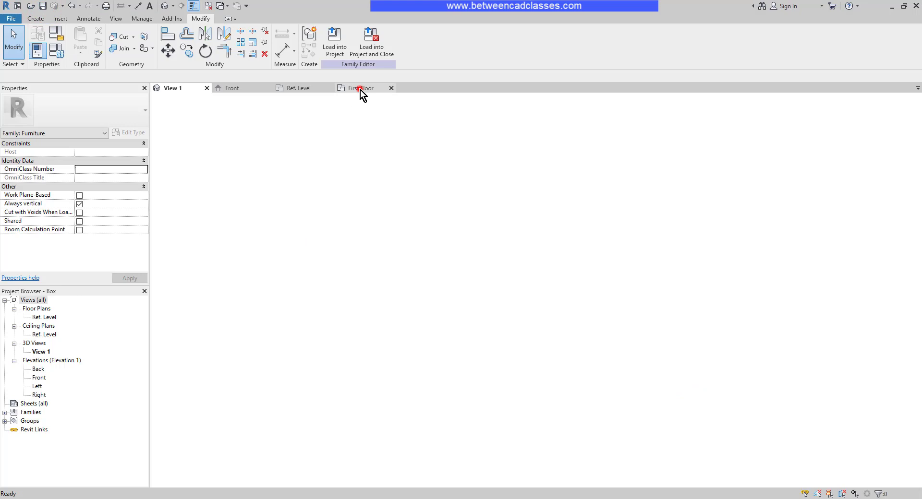
pyautogui.scroll(1, 693, 263)
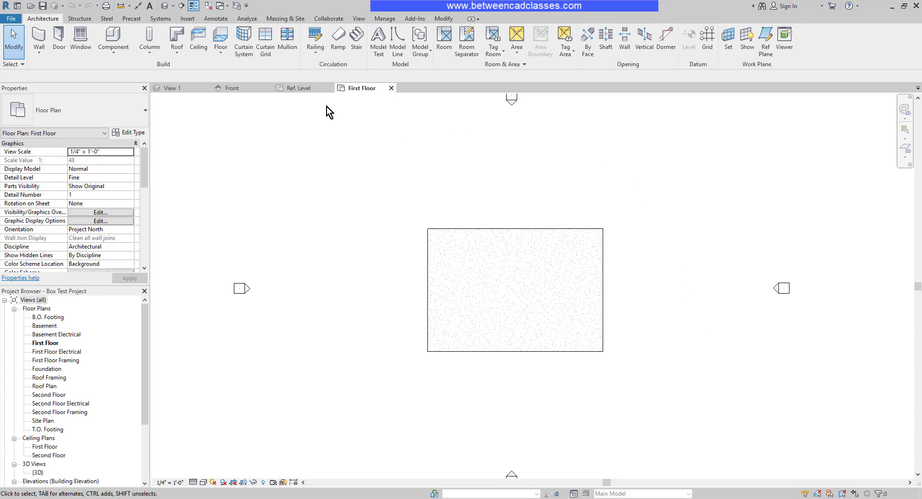
pyautogui.click(297, 88)
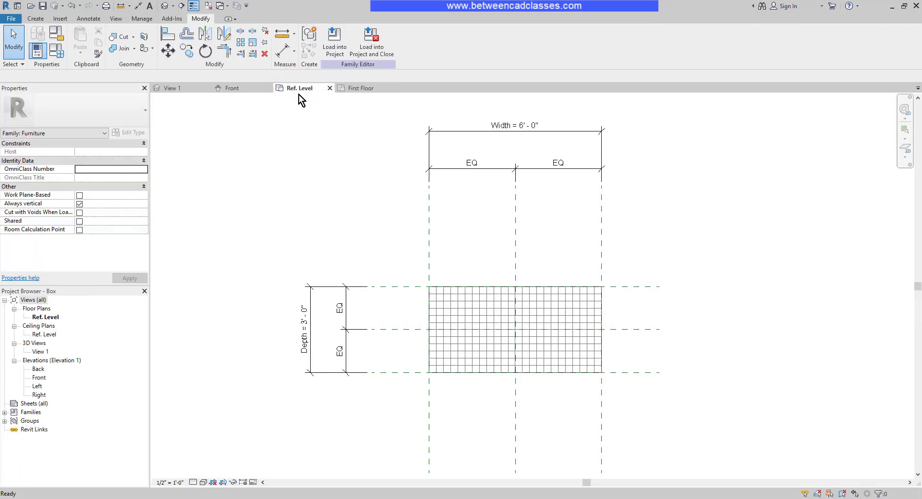
# Load the Box family into the project and place four boxes at the First Floor slab's corners
pyautogui.click(332, 43)
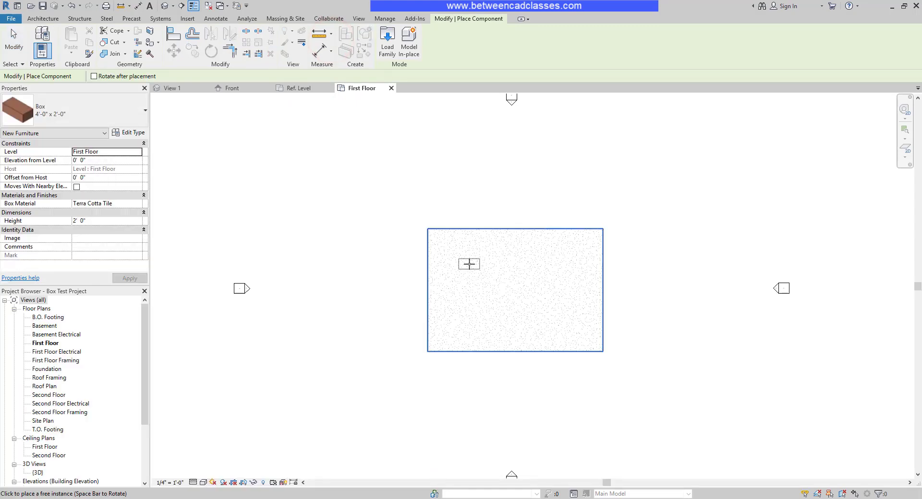
pyautogui.click(470, 264)
pyautogui.click(556, 265)
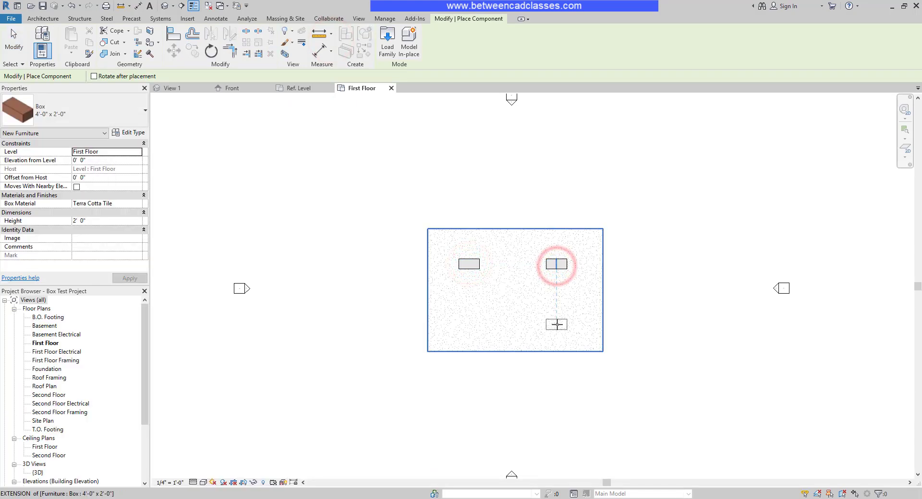
pyautogui.click(557, 324)
pyautogui.click(469, 325)
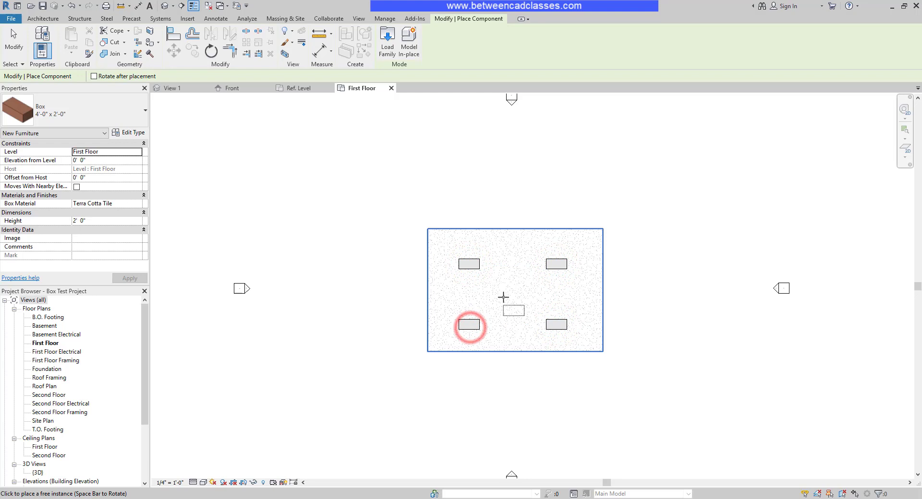
pyautogui.press('Escape')
pyautogui.press('Escape')
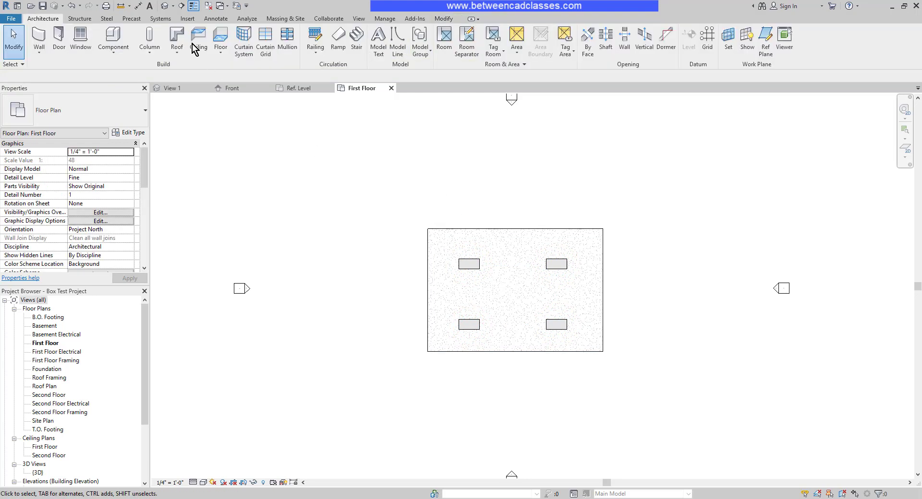
# In the default 3D view, make the right box the 6'-0" x 3'-0" type
pyautogui.click(165, 6)
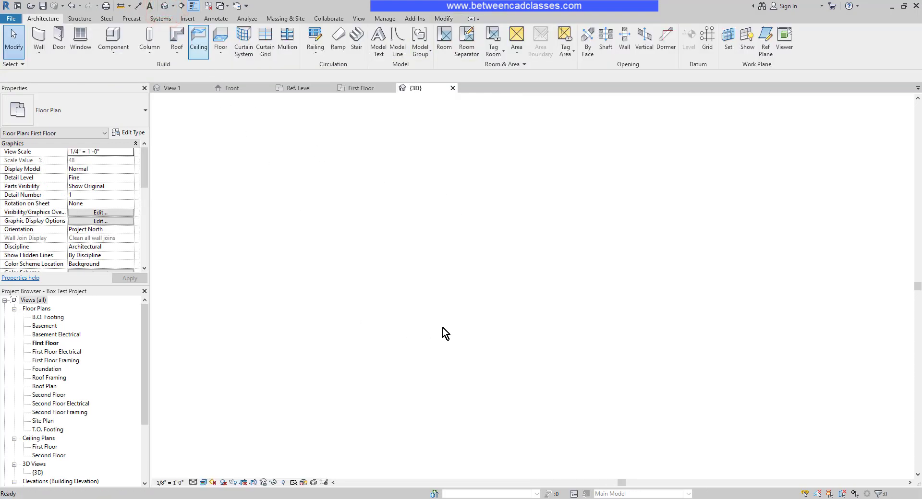
pyautogui.scroll(5, 533, 288)
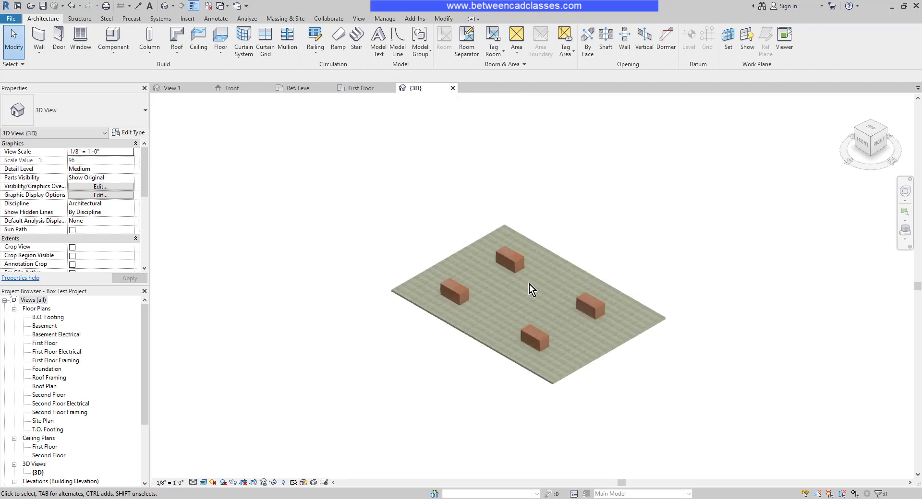
pyautogui.scroll(2, 379, 389)
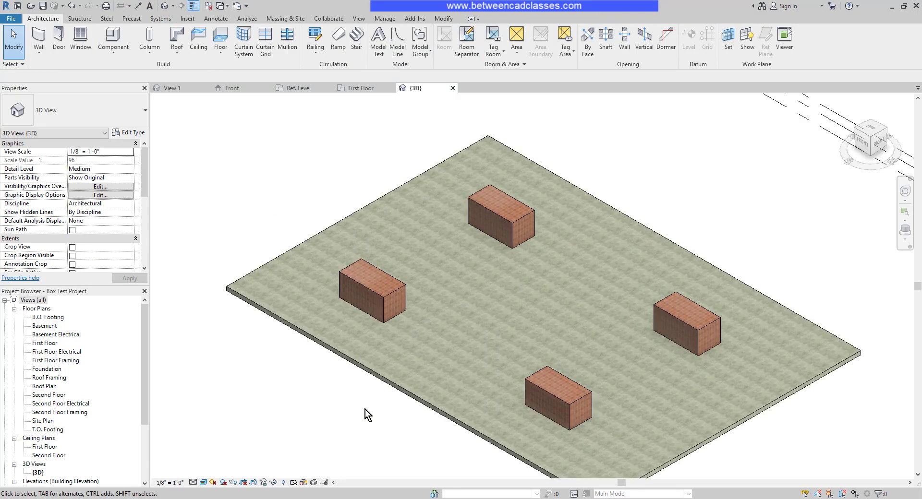
pyautogui.moveTo(365, 410)
pyautogui.mouseDown(button='middle')
pyautogui.moveTo(381, 389)
pyautogui.moveTo(372, 400)
pyautogui.mouseUp(button='middle')
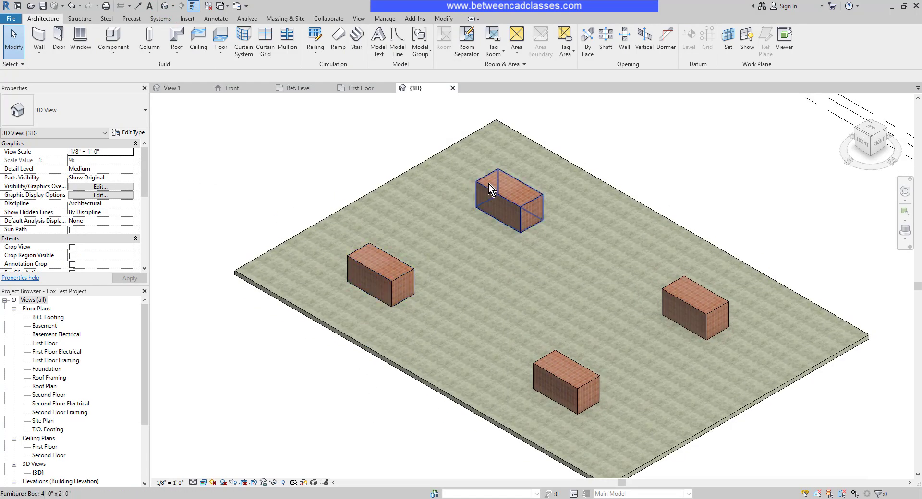
pyautogui.click(673, 298)
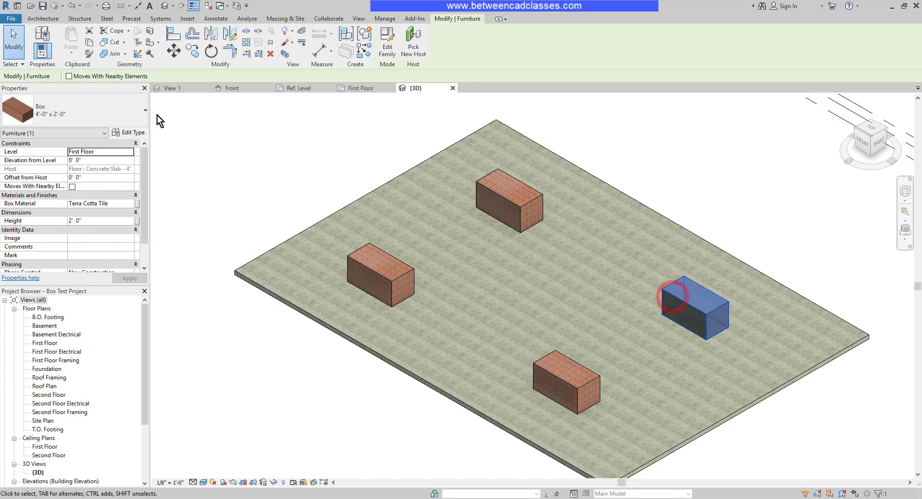
pyautogui.click(83, 116)
pyautogui.click(47, 239)
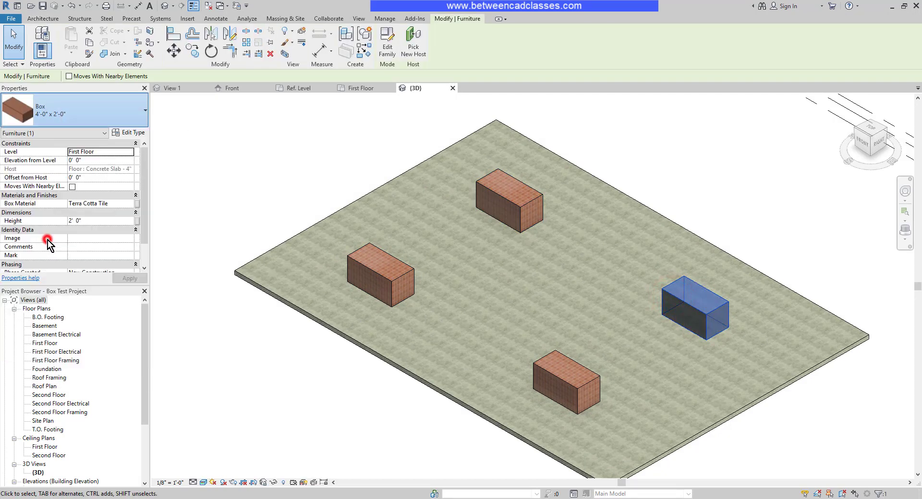
# Make the left box 8'-0" x 4'-0" and the front box 11'-0" x 5'-6"
pyautogui.click(370, 273)
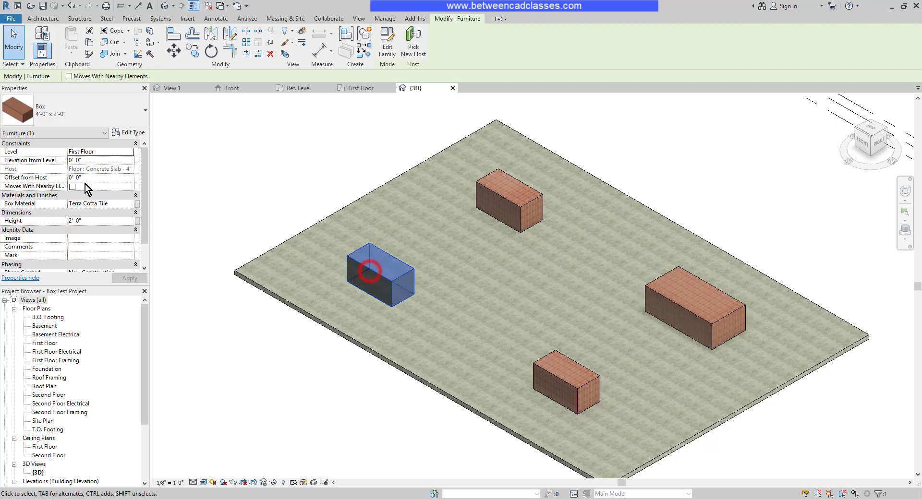
pyautogui.click(71, 115)
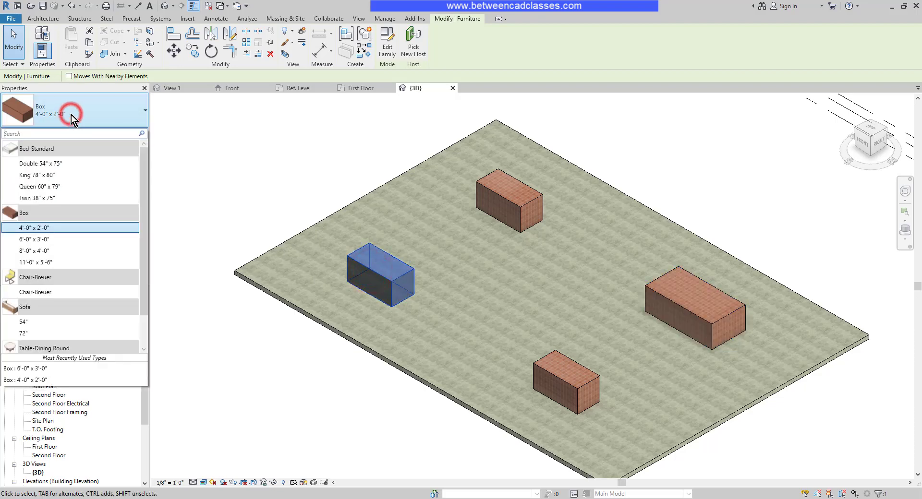
pyautogui.click(51, 252)
pyautogui.click(550, 374)
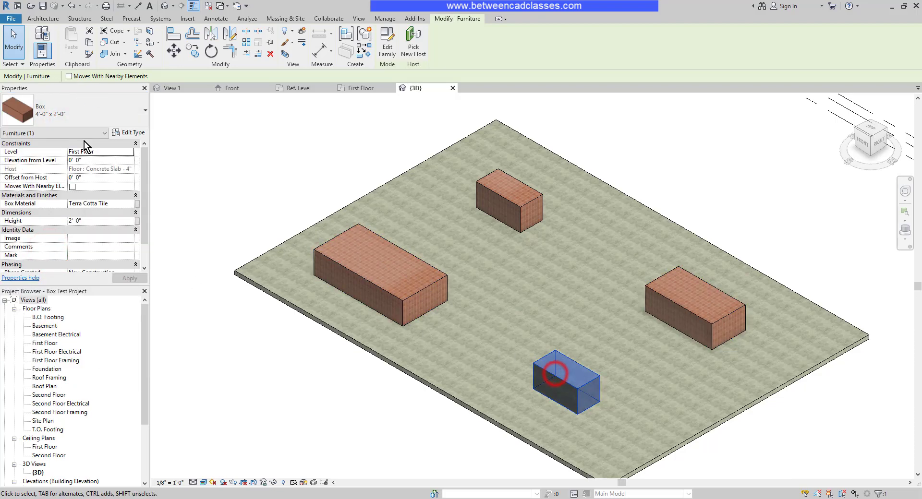
pyautogui.click(79, 114)
pyautogui.click(48, 262)
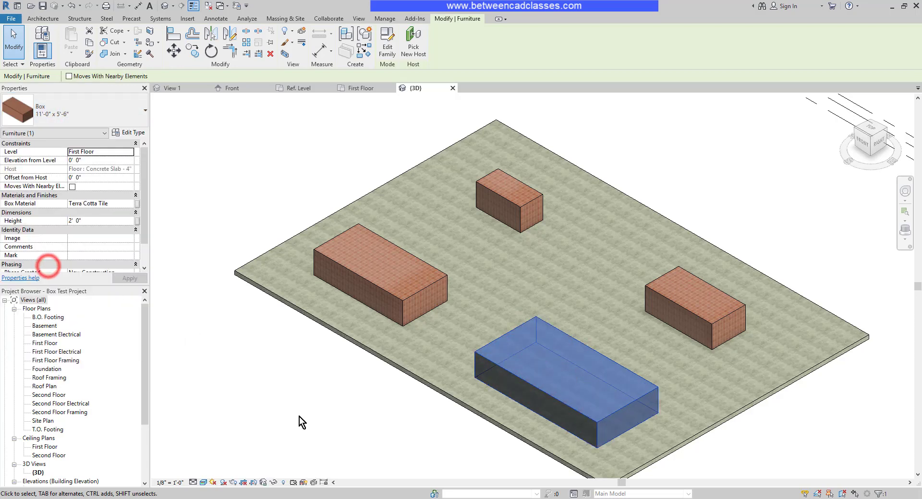
pyautogui.click(303, 420)
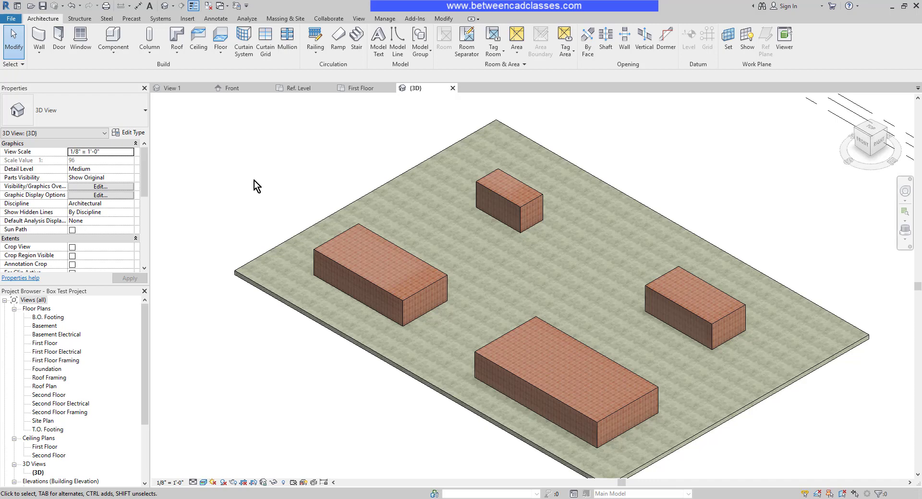
pyautogui.click(338, 239)
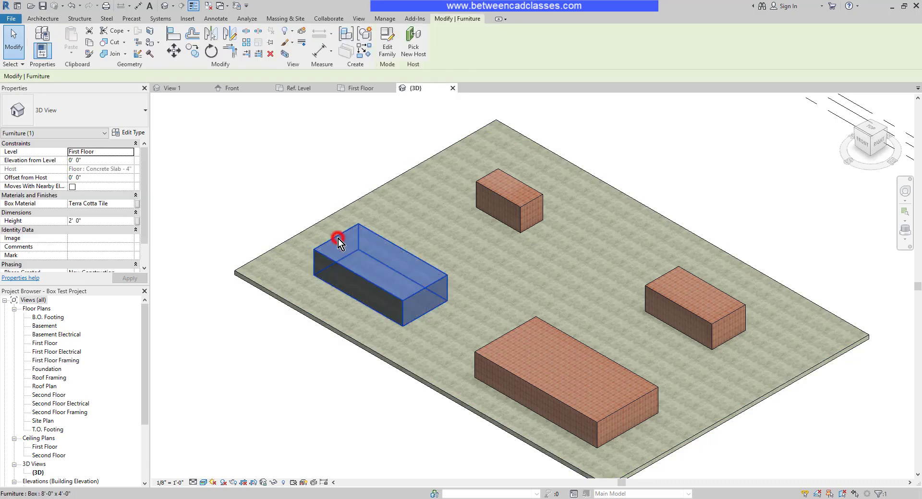
pyautogui.click(121, 132)
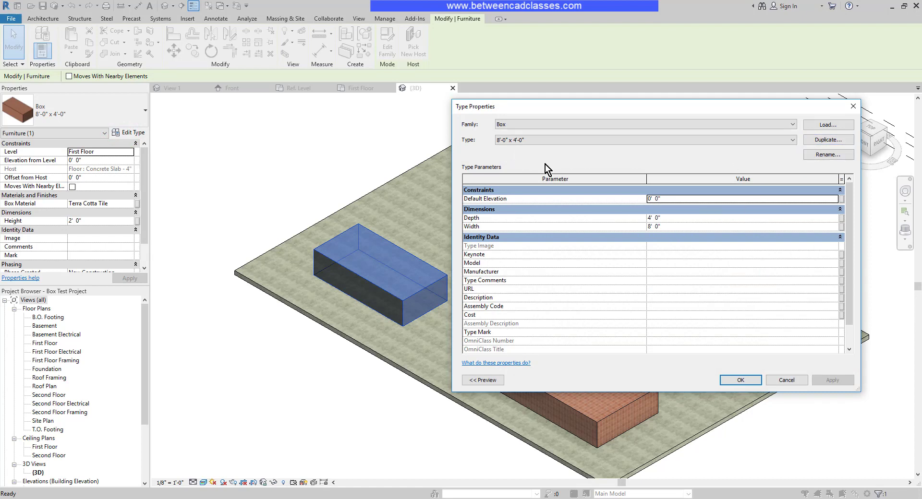
pyautogui.click(794, 382)
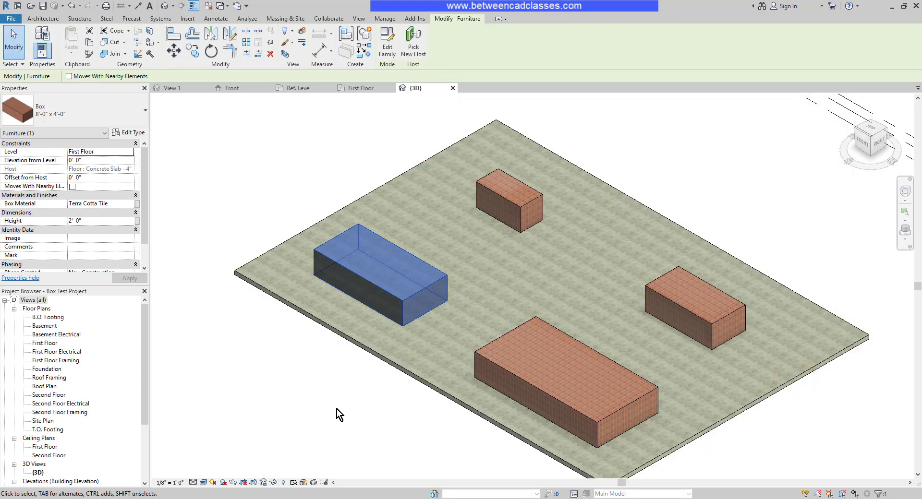
pyautogui.click(336, 410)
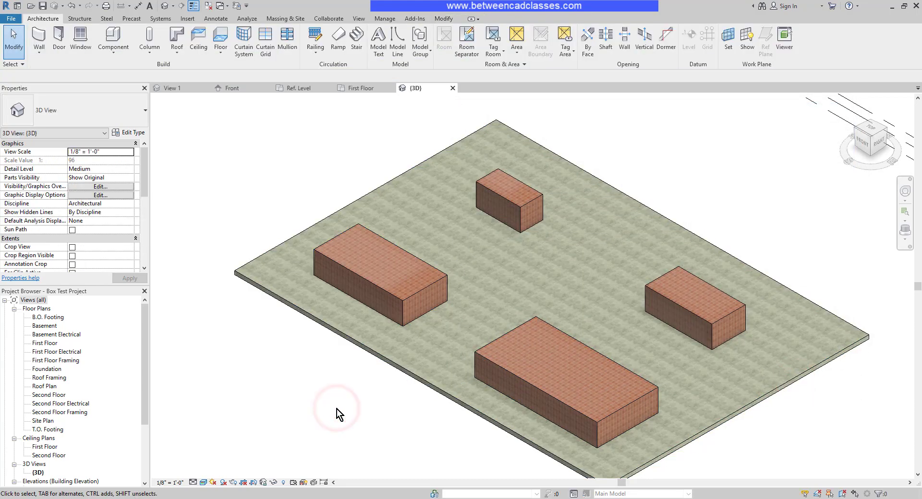
# Set box Height values: back 6', right 3', left 5', and front 0' 6"
pyautogui.click(527, 196)
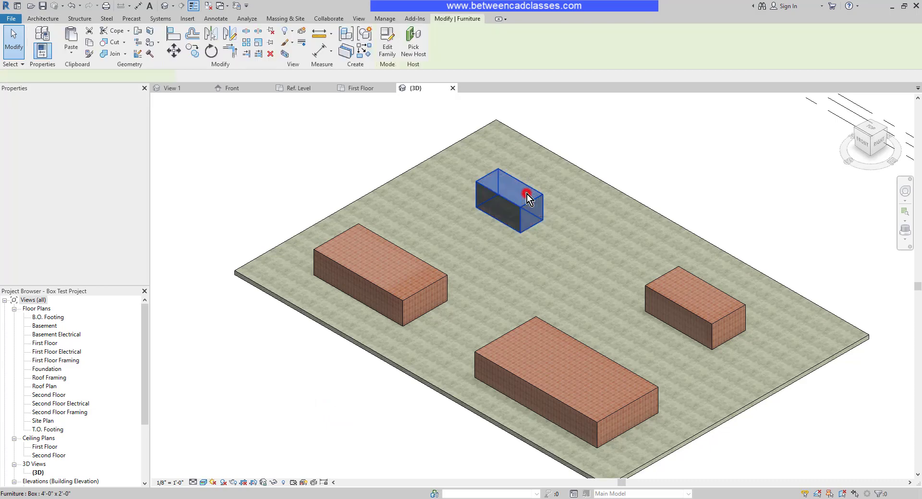
pyautogui.click(87, 222)
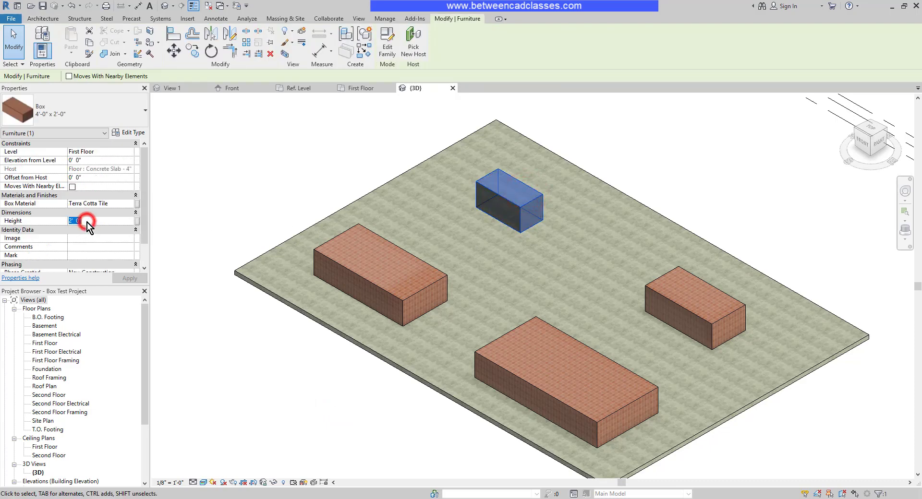
pyautogui.write('6')
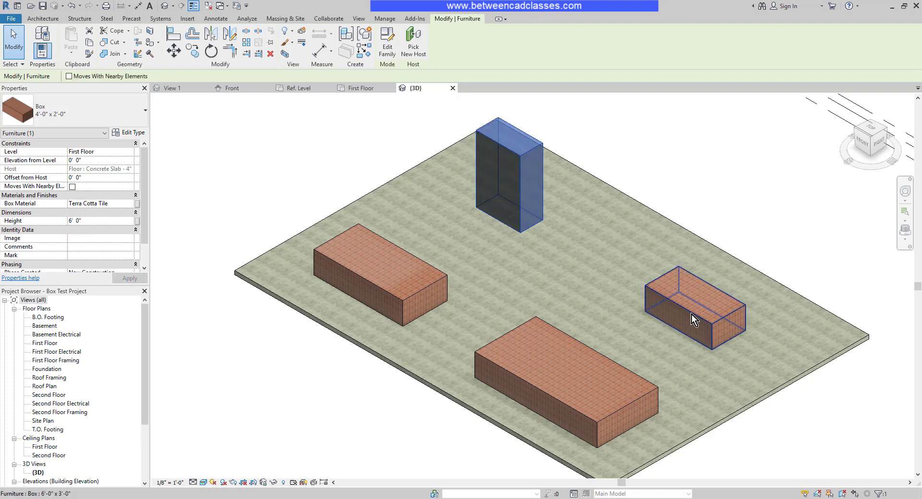
pyautogui.click(691, 315)
pyautogui.click(91, 221)
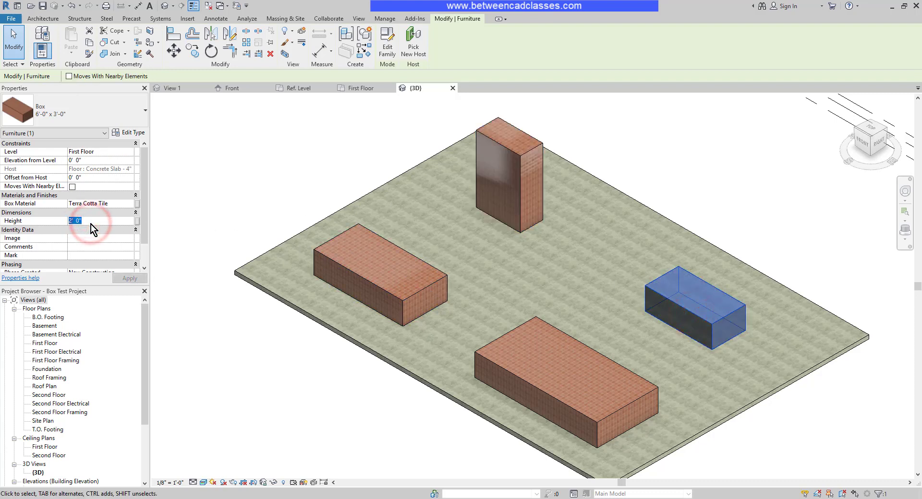
pyautogui.write('3')
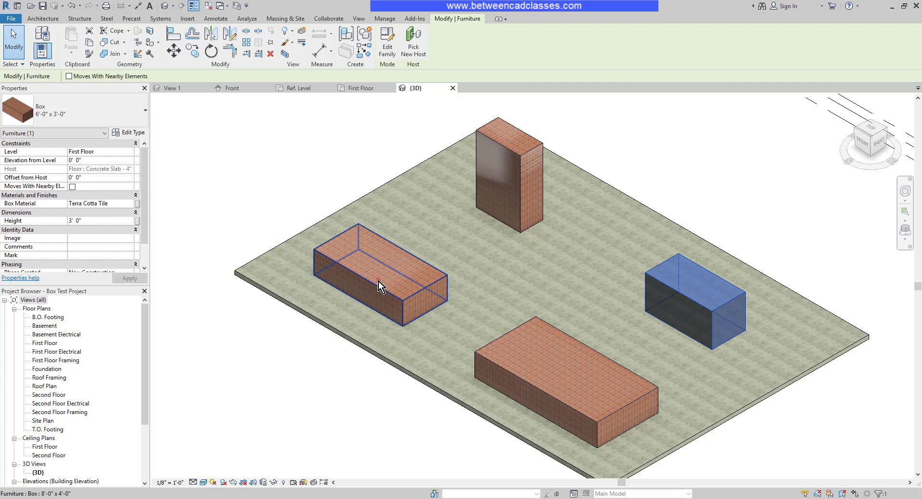
pyautogui.click(378, 281)
pyautogui.click(99, 221)
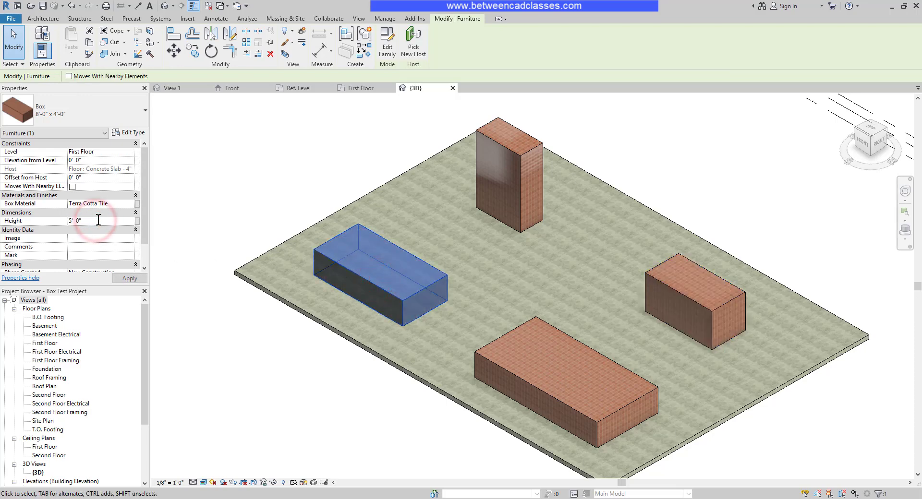
pyautogui.write('5')
pyautogui.click(507, 357)
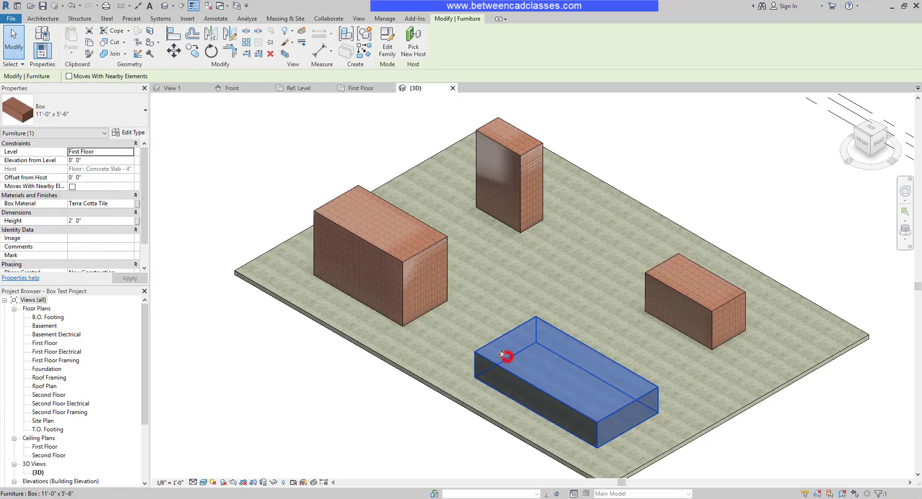
pyautogui.click(111, 222)
pyautogui.write('0')
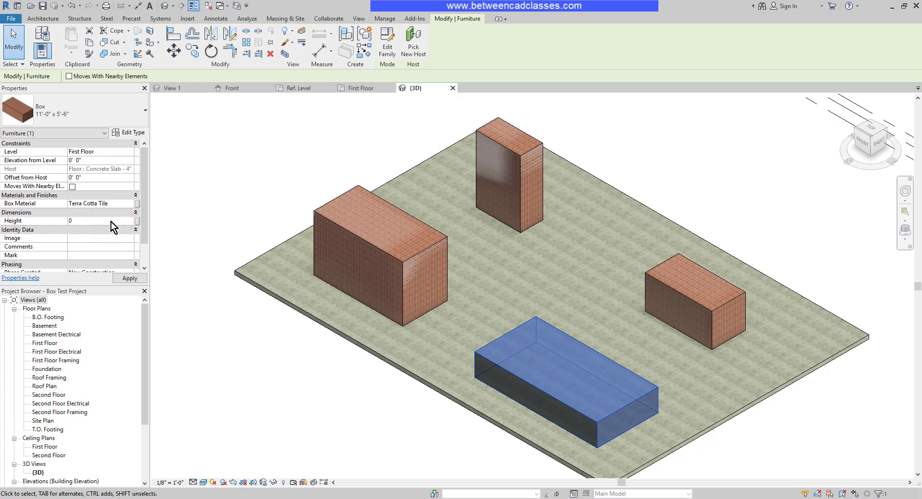
pyautogui.write("' 6")
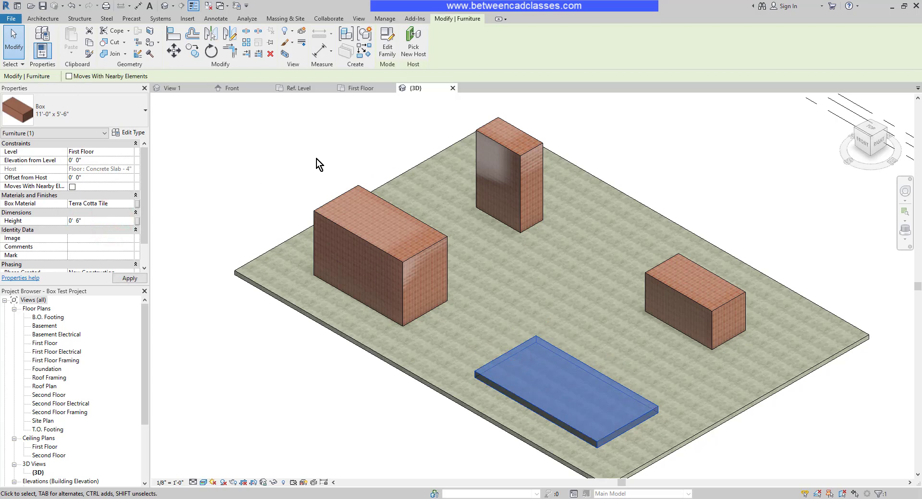
pyautogui.click(318, 157)
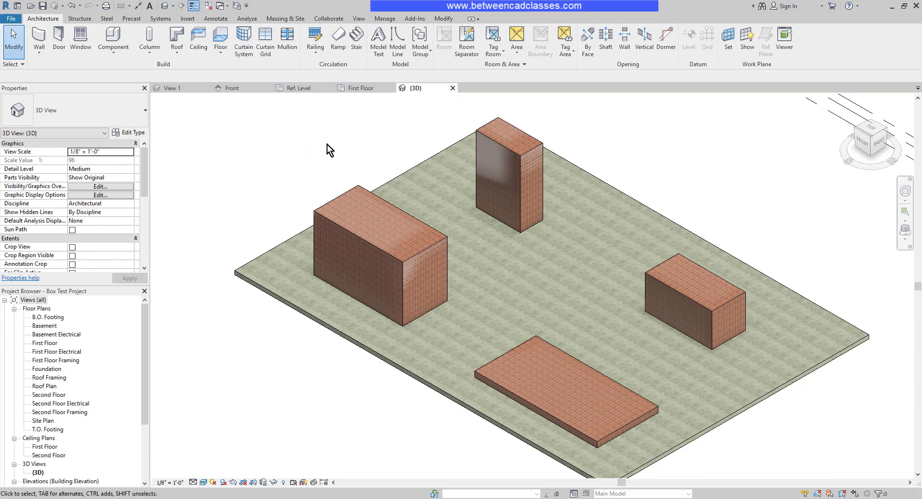
# Give the left box the Porcelain, Linen material
pyautogui.click(349, 197)
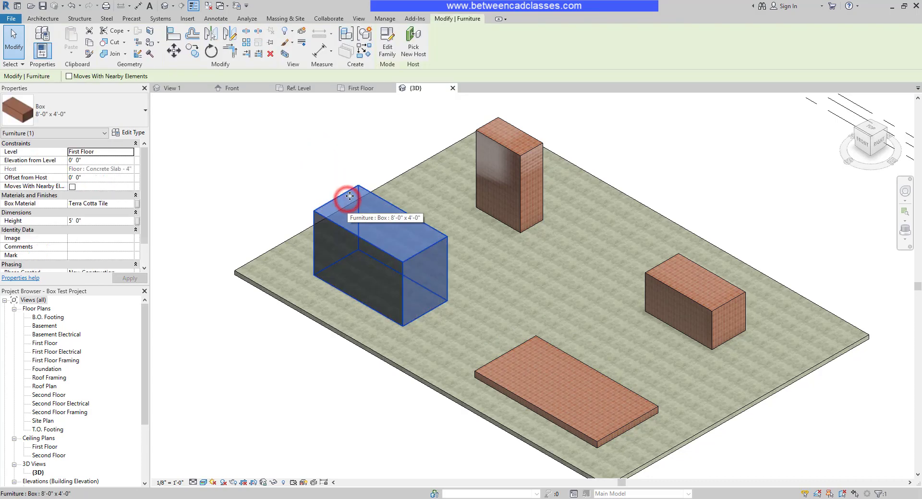
pyautogui.click(131, 203)
pyautogui.click(131, 204)
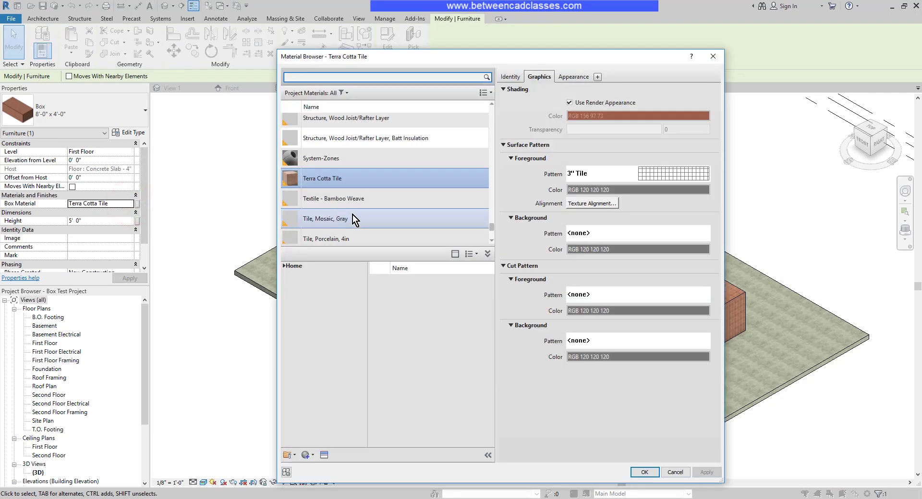
pyautogui.scroll(5, 364, 166)
pyautogui.click(329, 117)
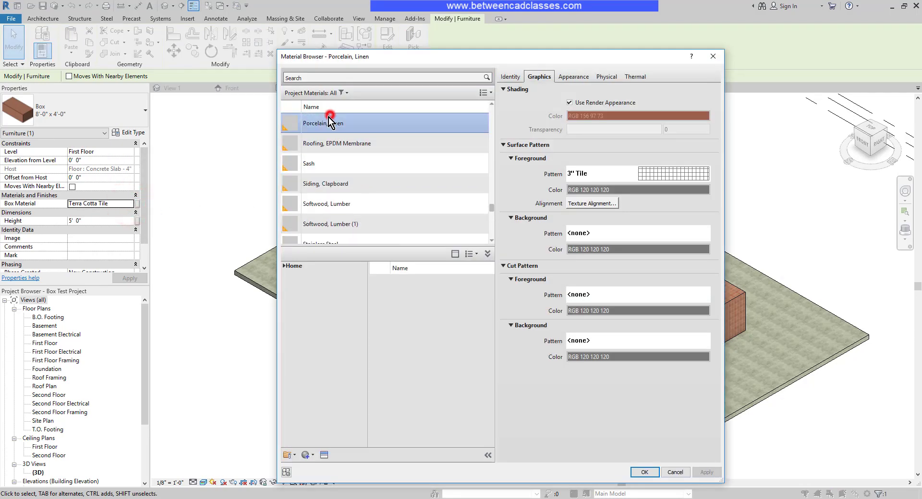
pyautogui.click(645, 472)
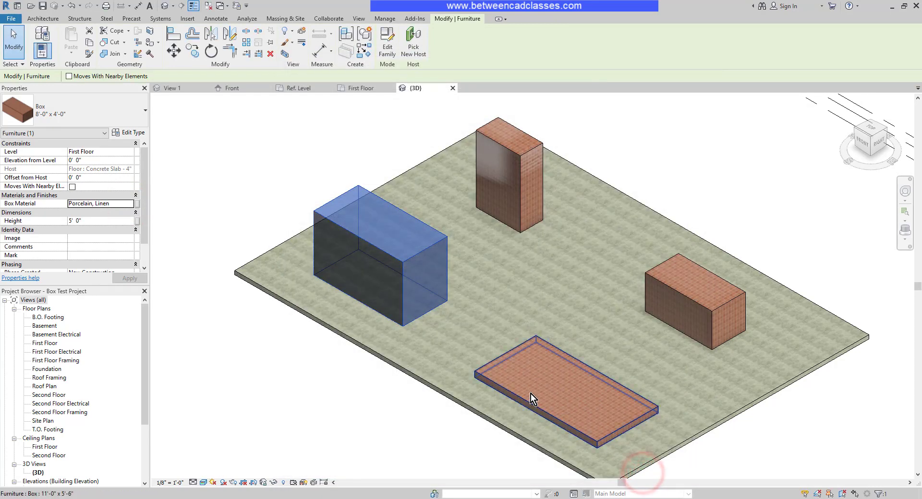
# Give the flat front box the Earth material
pyautogui.click(517, 379)
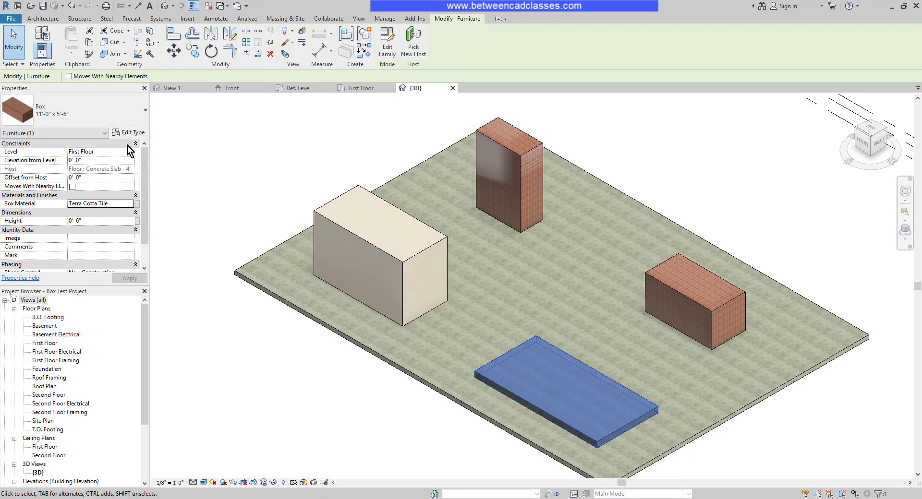
pyautogui.click(128, 204)
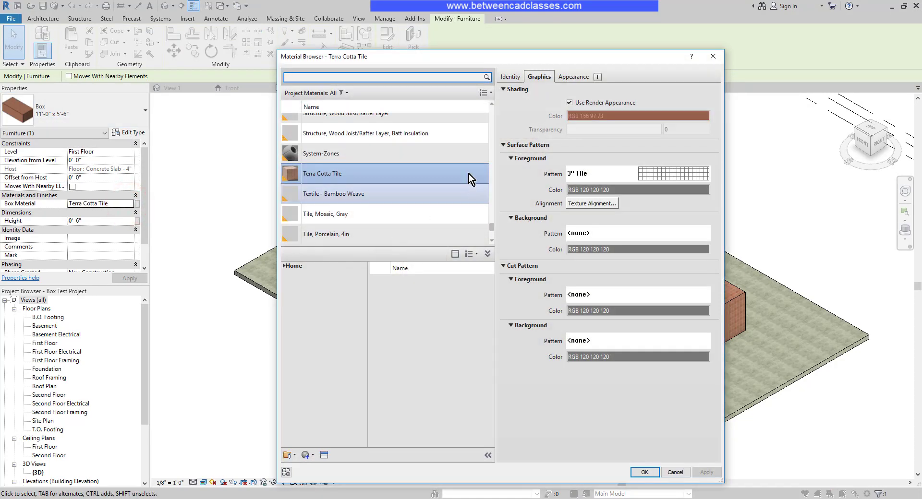
pyautogui.scroll(10, 402, 134)
pyautogui.scroll(1, 403, 136)
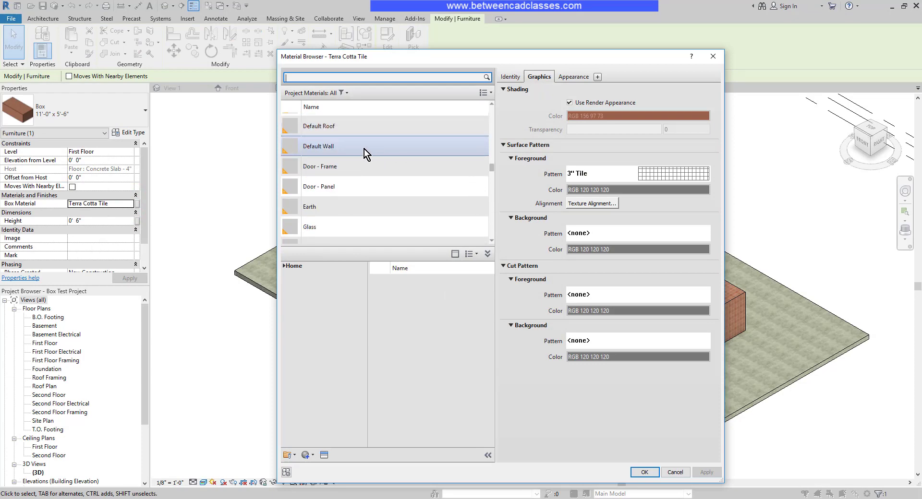
pyautogui.click(327, 208)
pyautogui.click(645, 473)
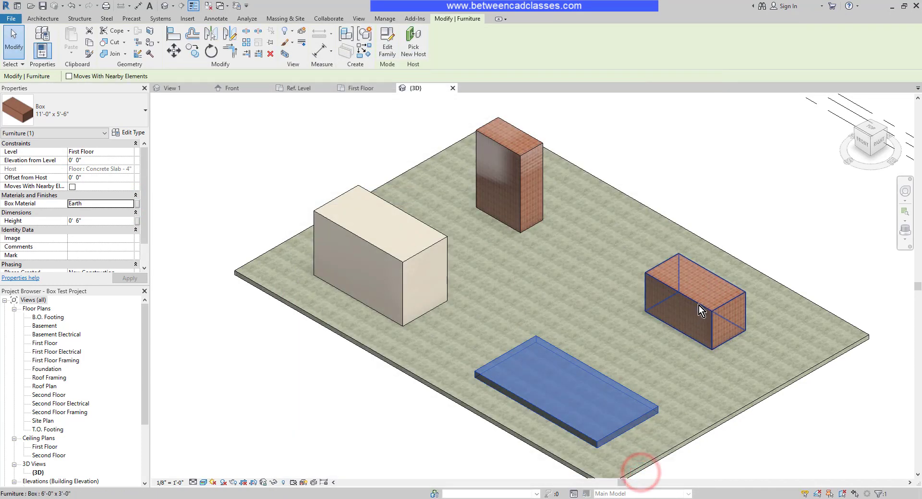
# Give the right box the Carpet (1) material and clear the selection
pyautogui.click(698, 305)
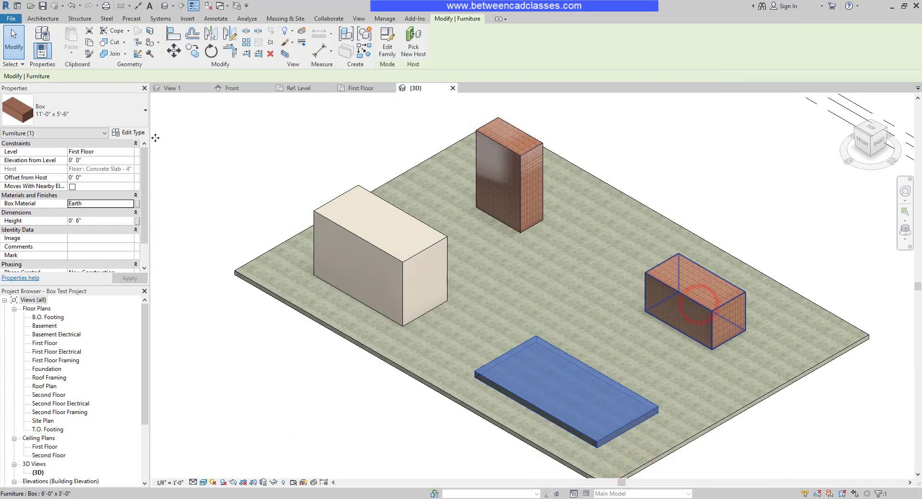
pyautogui.click(131, 204)
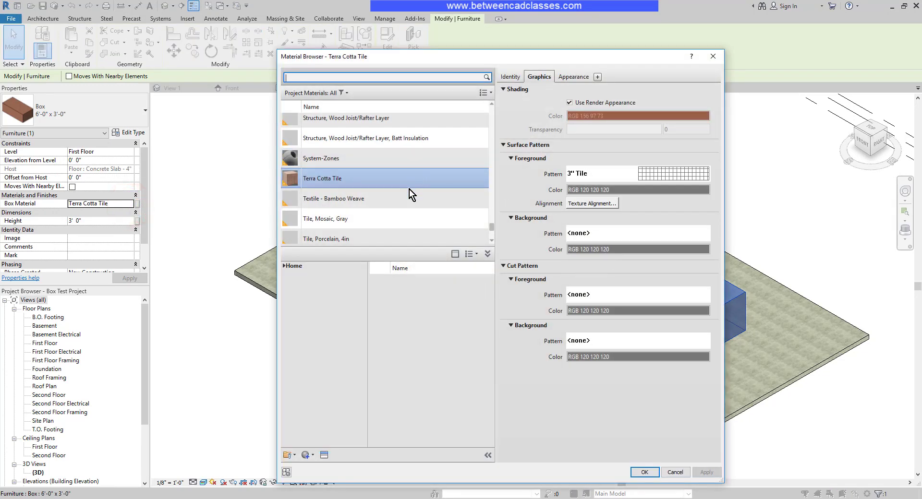
pyautogui.scroll(12, 394, 212)
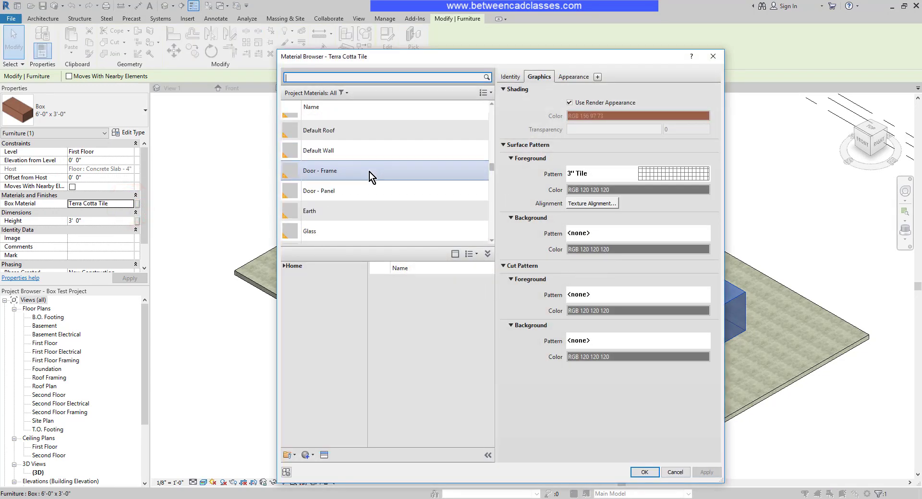
pyautogui.scroll(3, 368, 169)
pyautogui.click(354, 137)
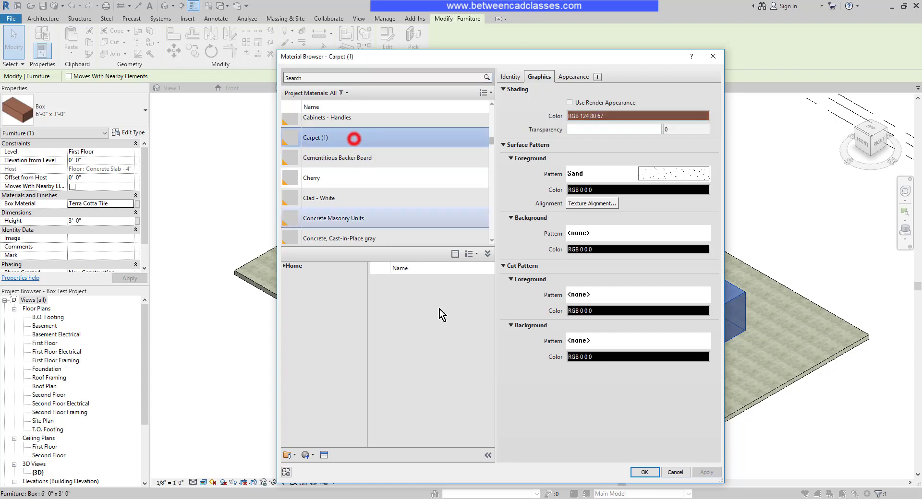
pyautogui.click(644, 473)
pyautogui.click(323, 406)
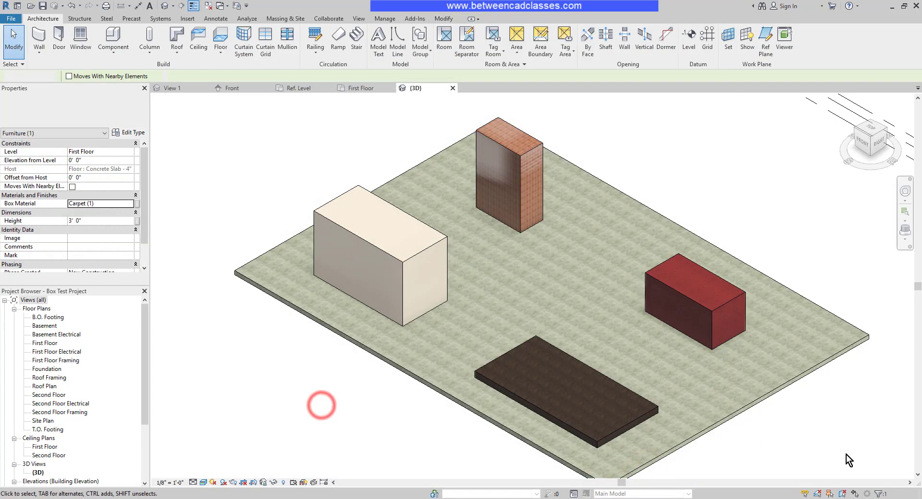